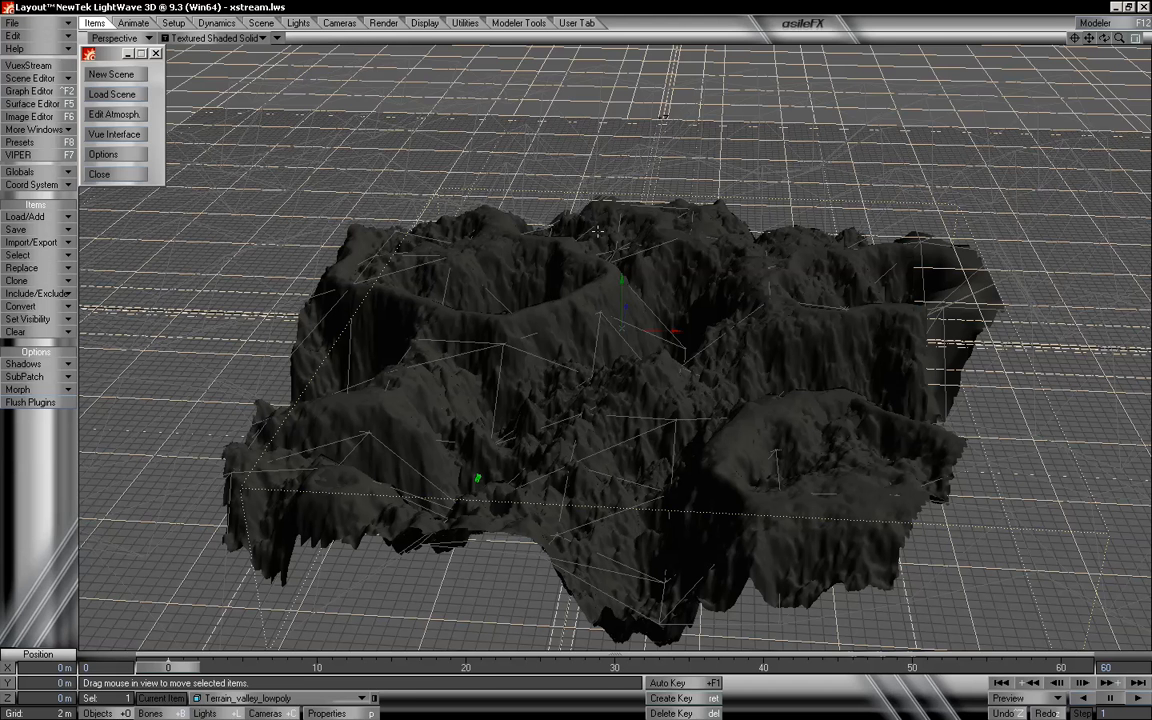
- Open the Vue interface to view the forest scene, and return to LightWave Layout
click(113, 133)
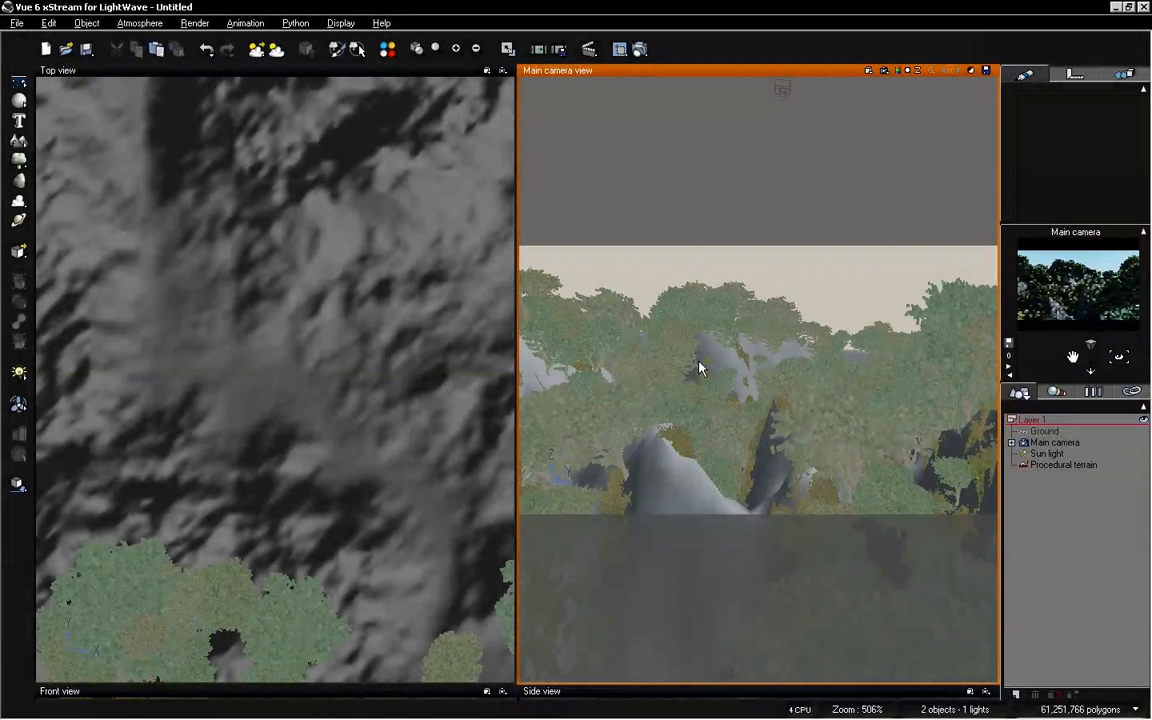
key(alt+Tab)
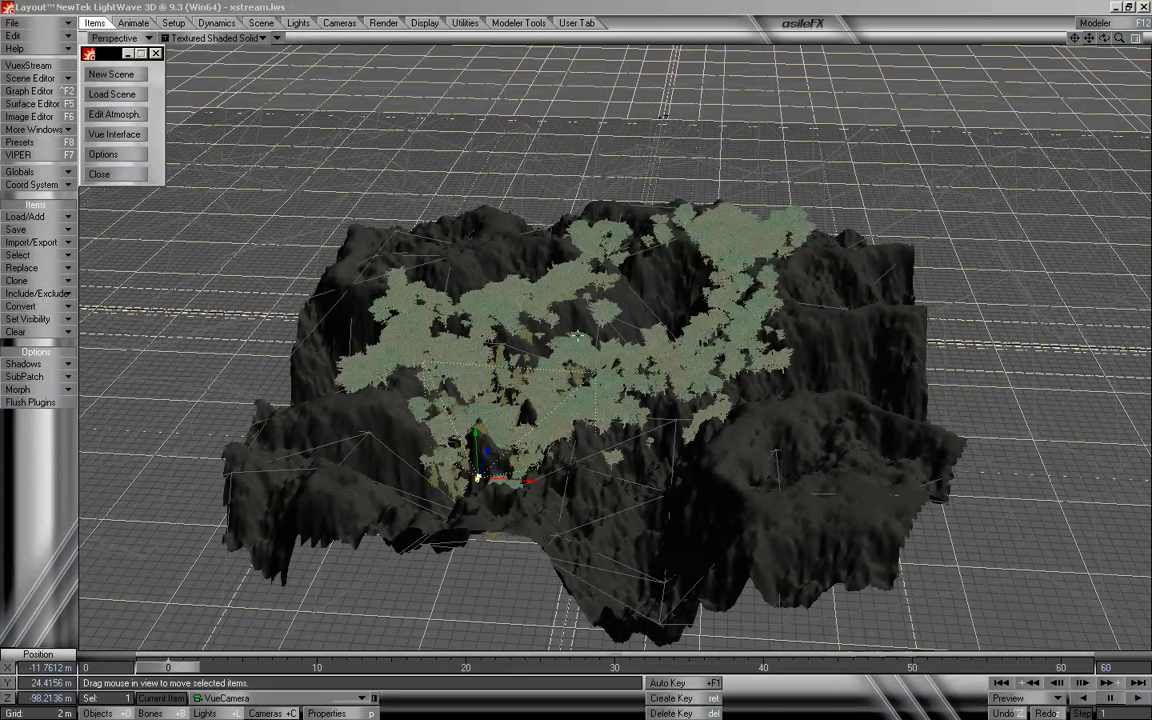
click(114, 134)
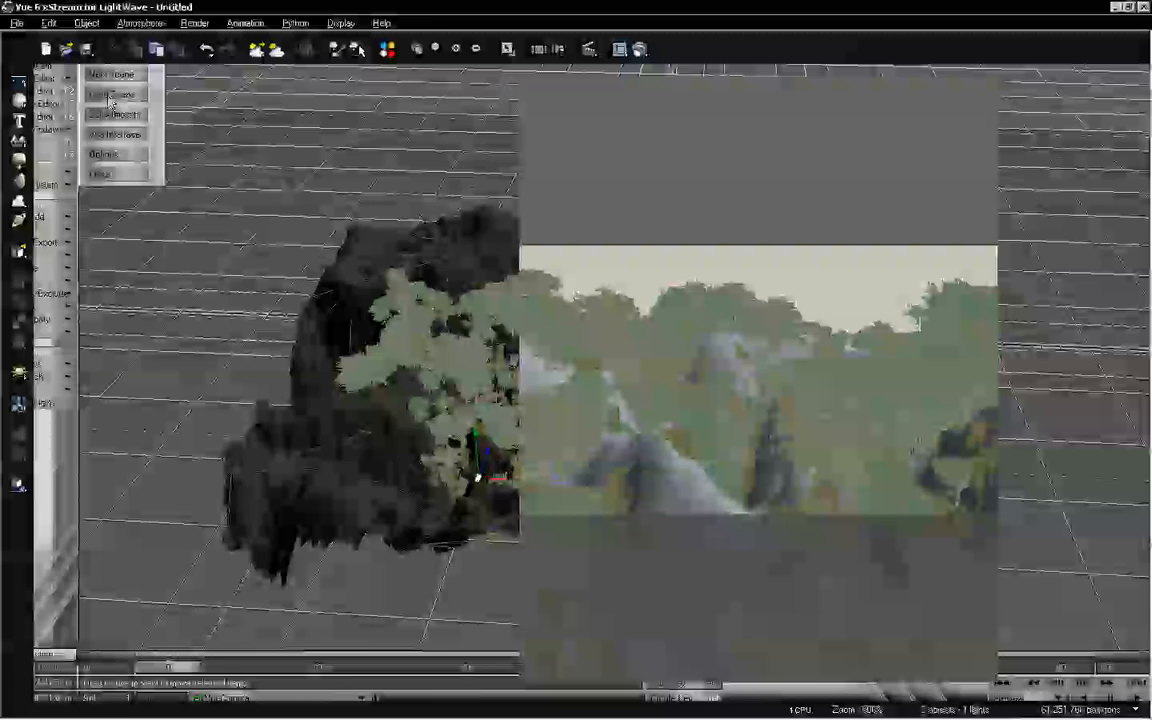
click(16, 22)
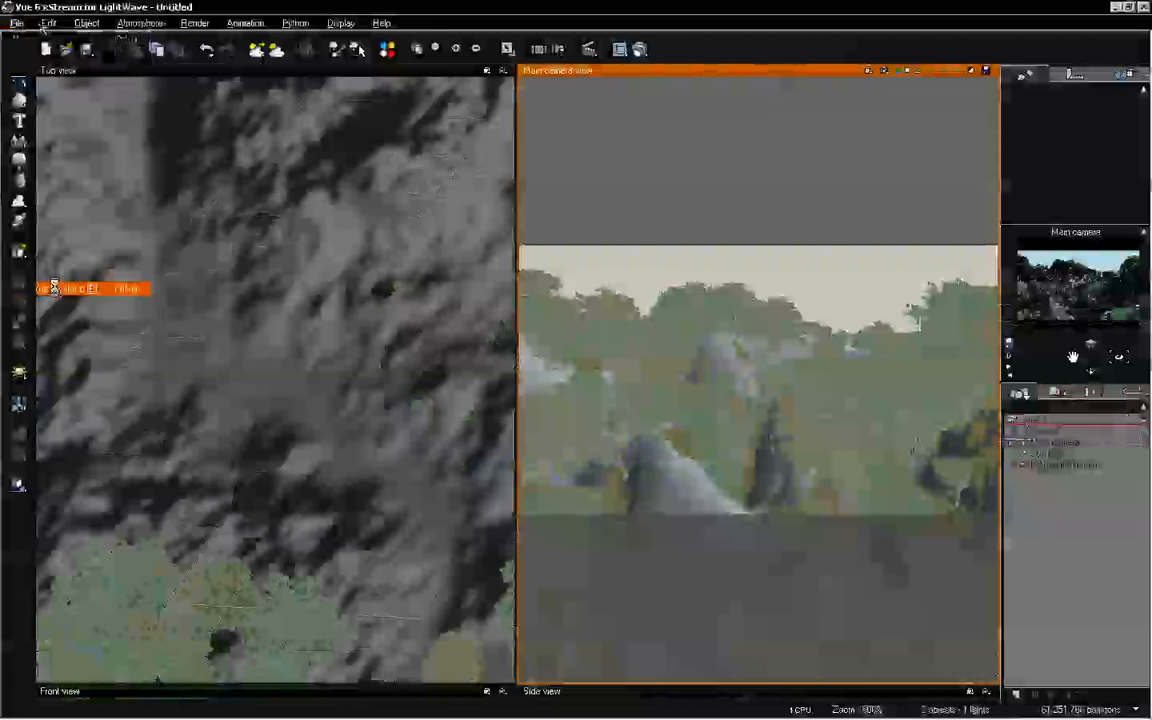
click(40, 249)
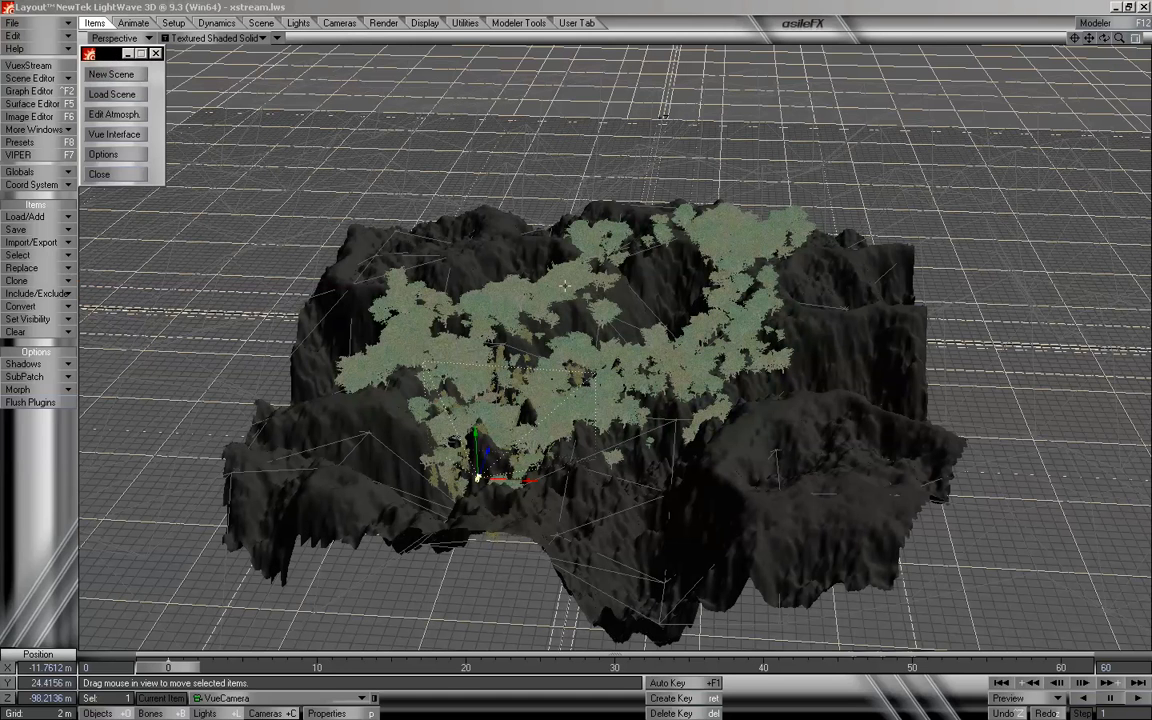
- Show the LightWave scene through the camera view
key(alt+Tab)
key(alt+Tab)
key(alt+Tab)
key(alt+Tab)
click(115, 38)
click(141, 58)
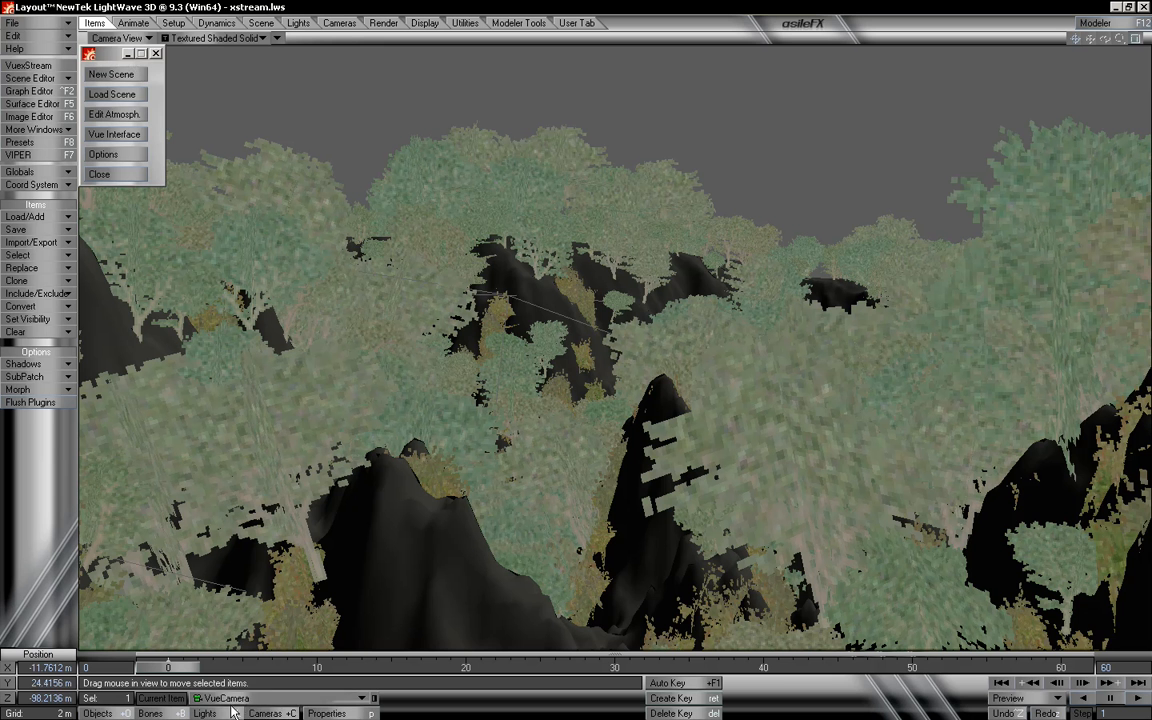
- Set the Object Dissolve of Terrain_valley to 100% in its render properties
click(121, 712)
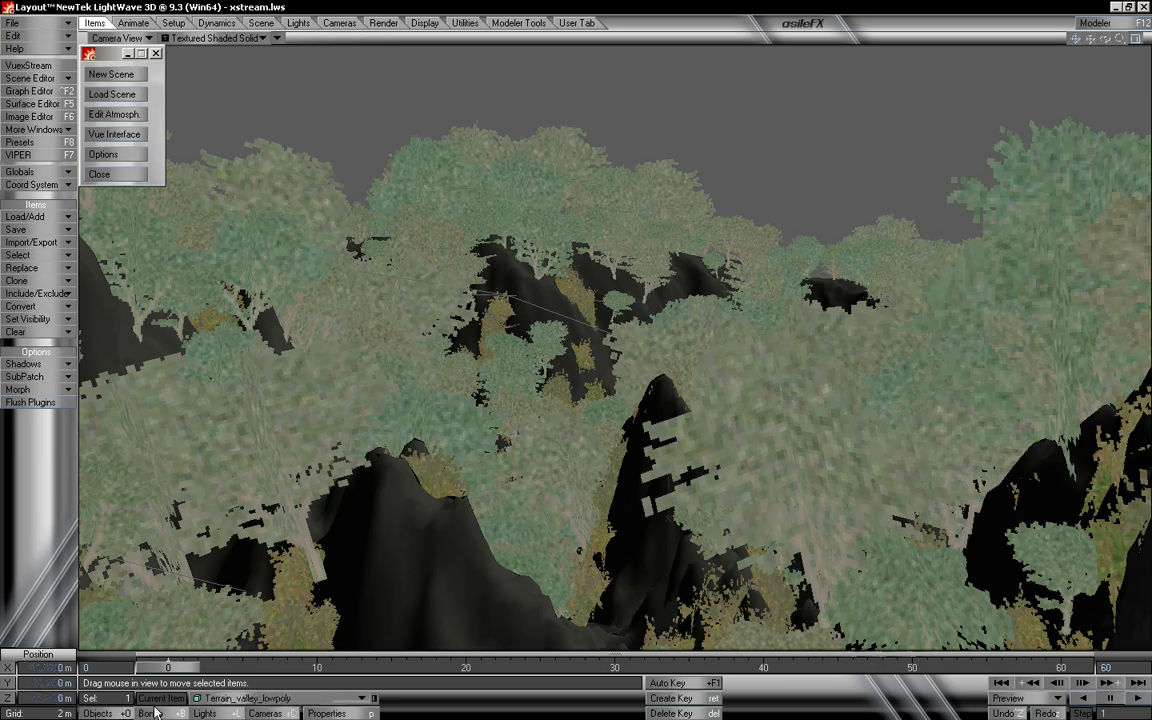
click(240, 698)
click(255, 689)
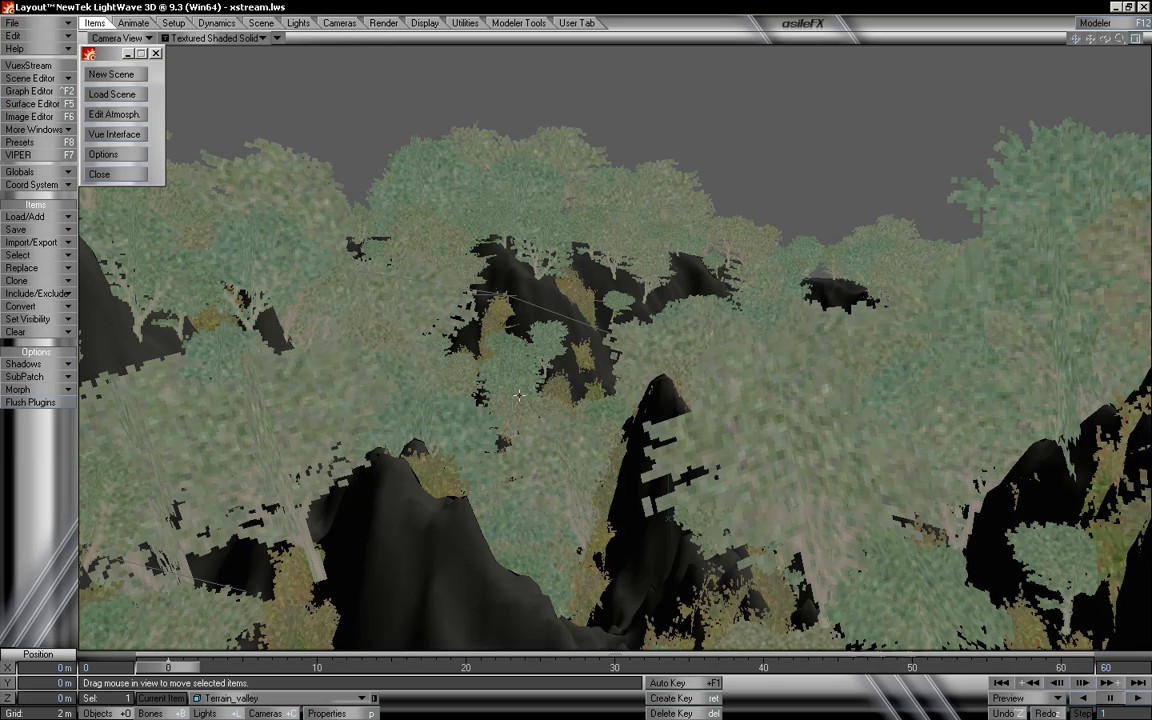
key(p)
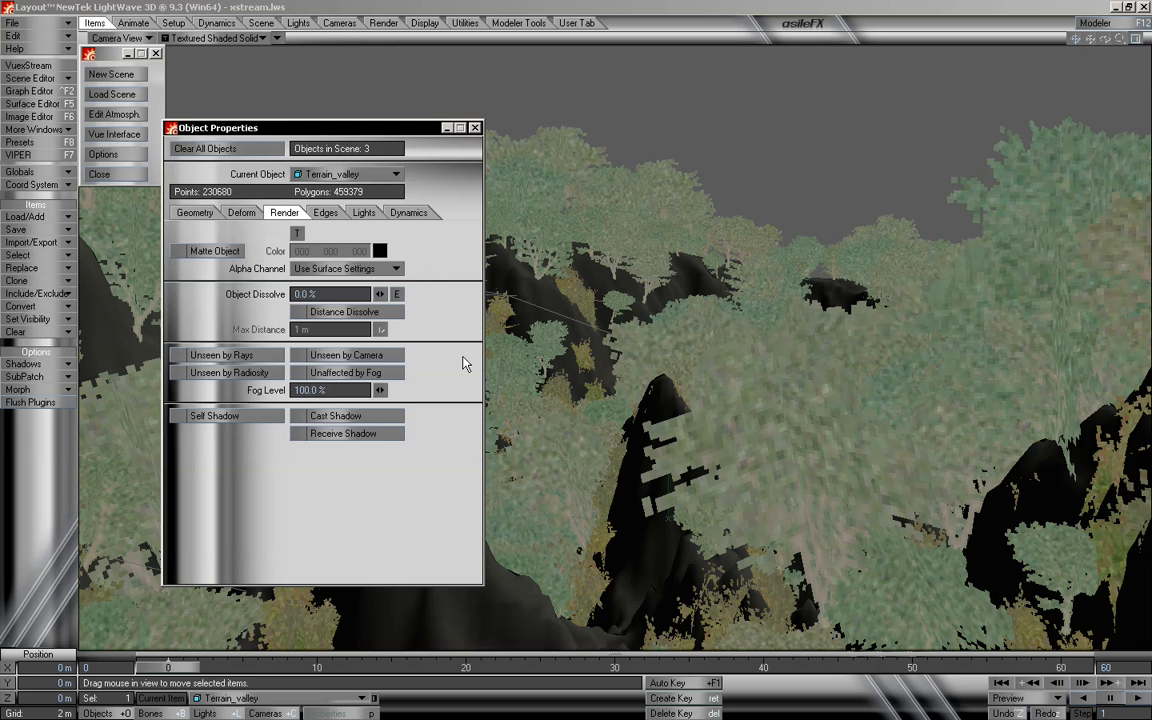
click(298, 294)
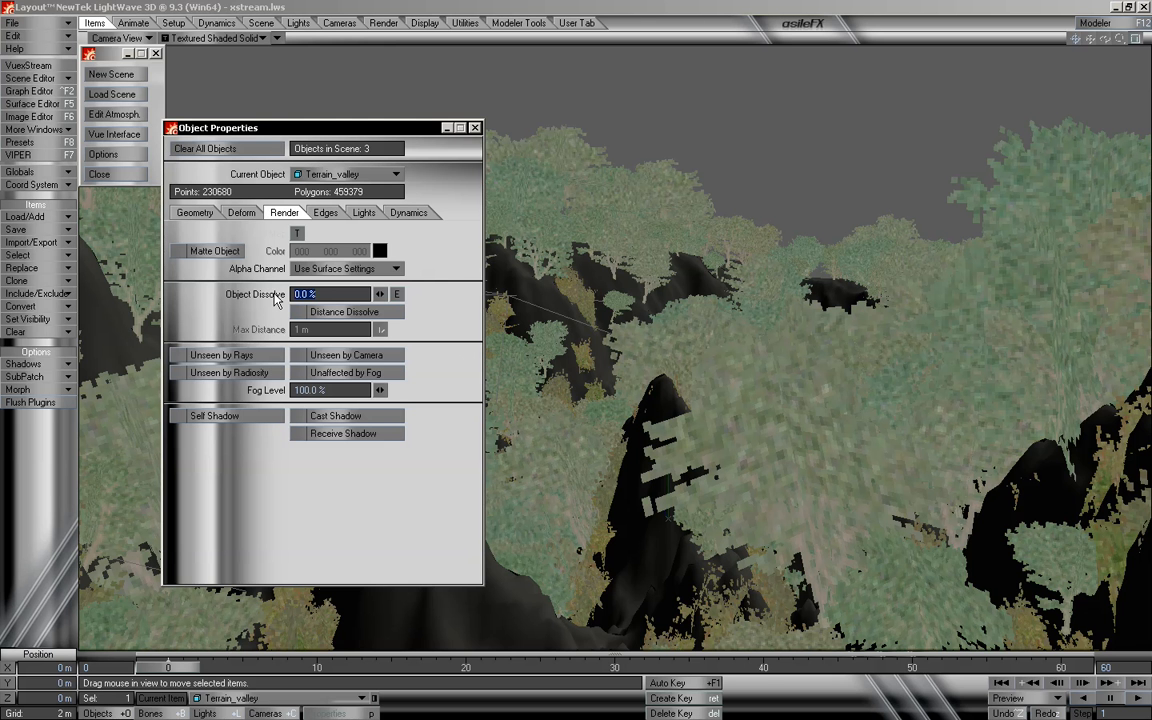
text(100)
key(Tab)
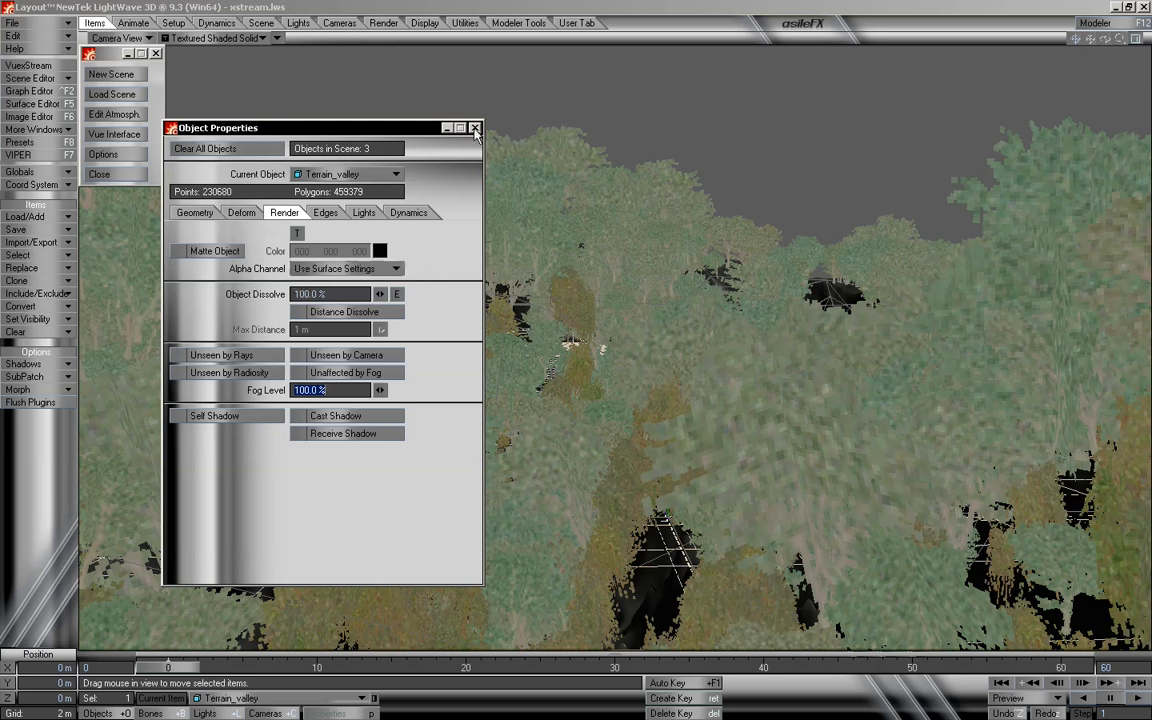
click(475, 128)
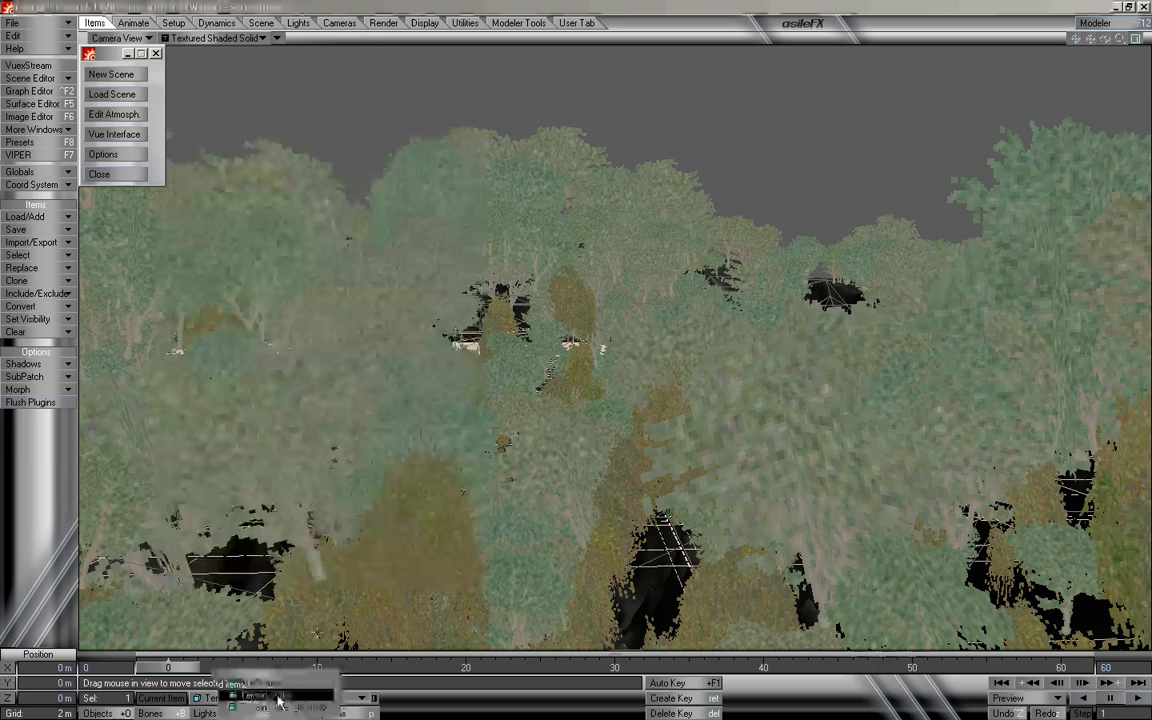
- Set the Object Dissolve of Terrain_valley_lowpoly to 0% in its render properties
click(327, 713)
click(325, 294)
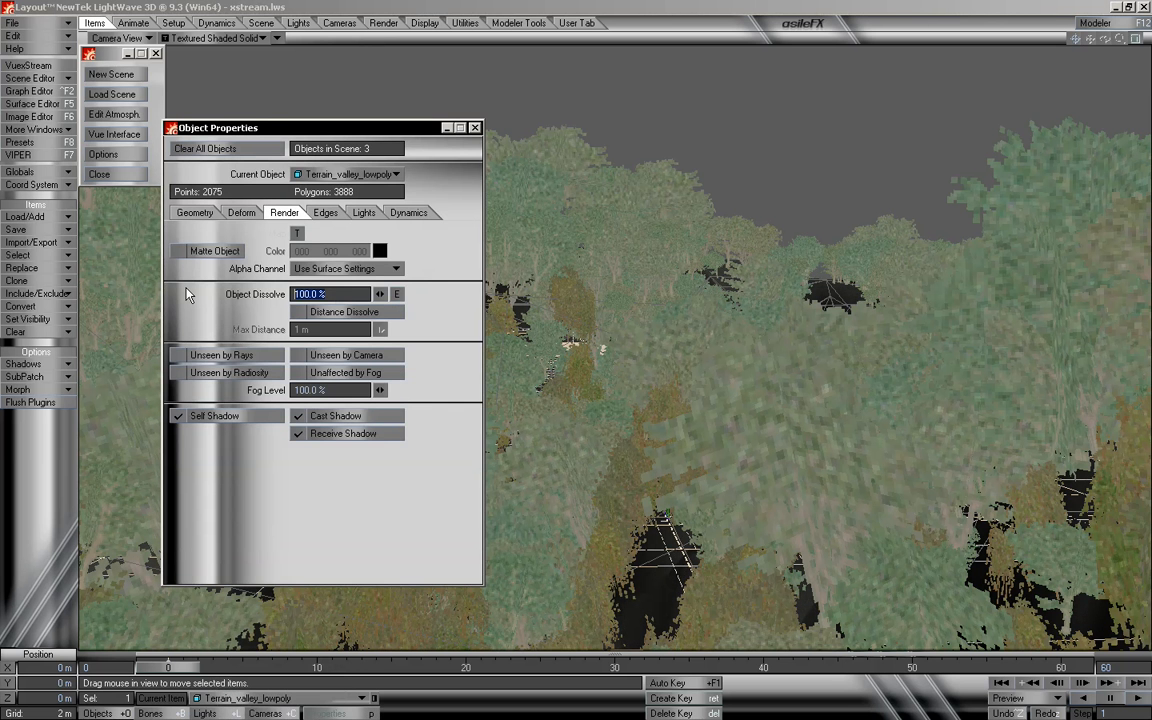
text(0)
key(Tab)
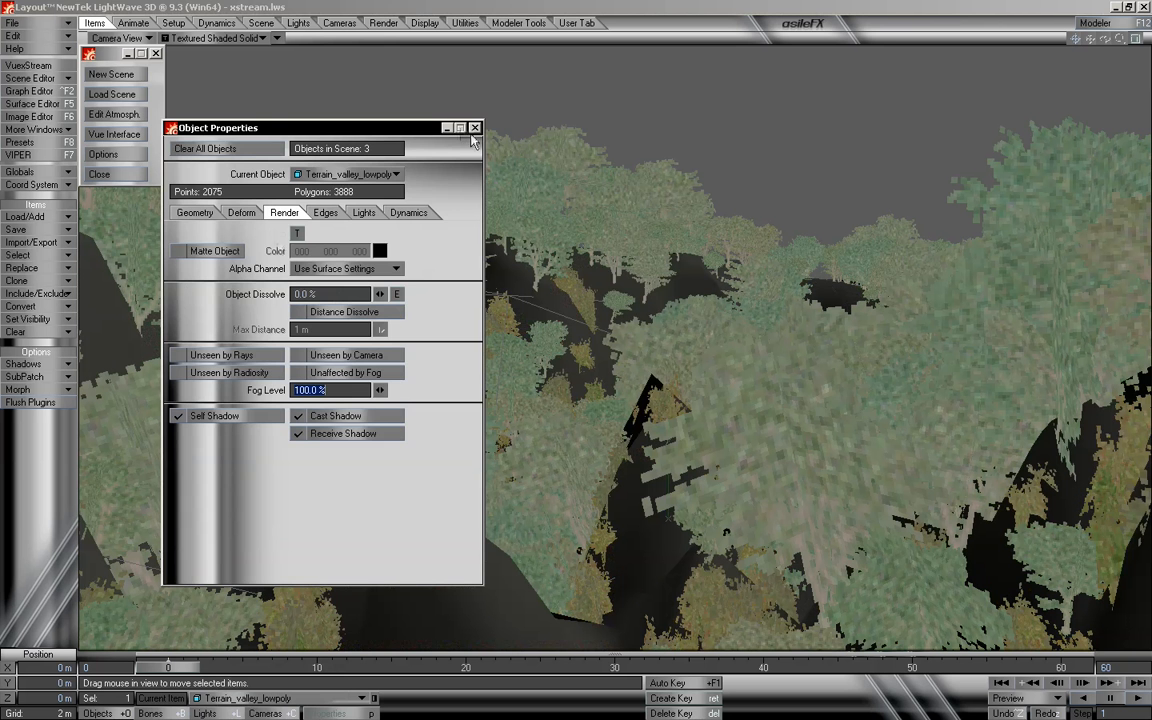
click(474, 130)
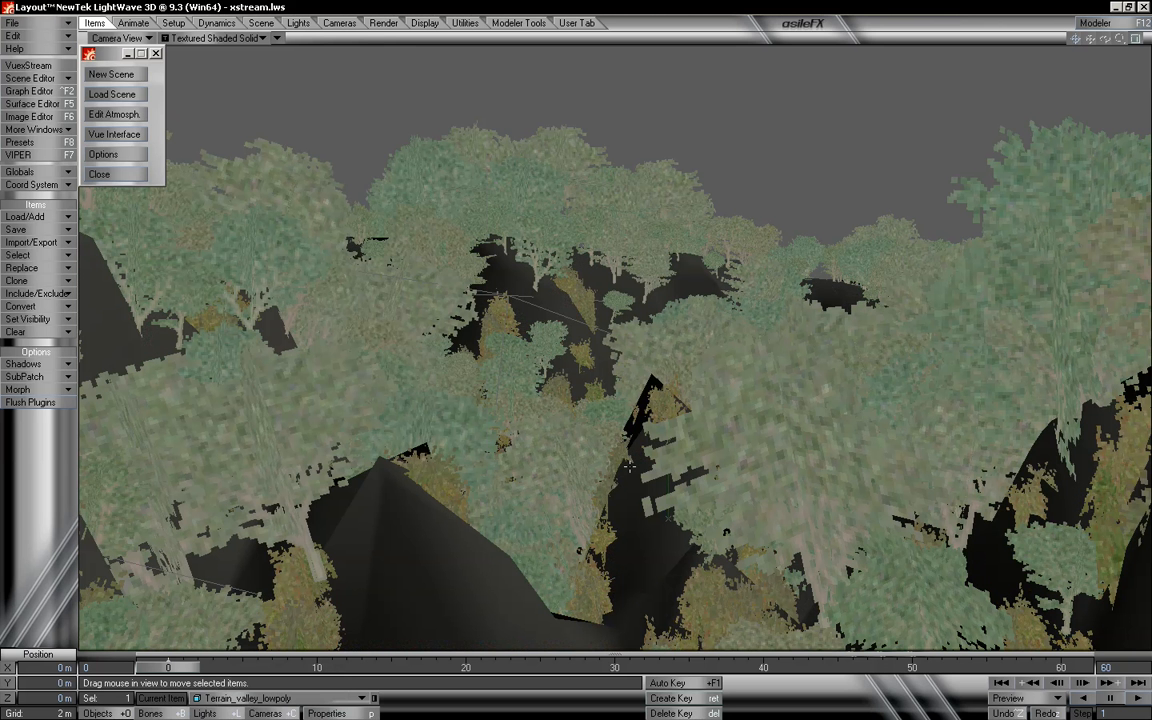
- Return to the perspective view and add a Collision dynamic to Terrain_valley_lowpoly
click(117, 39)
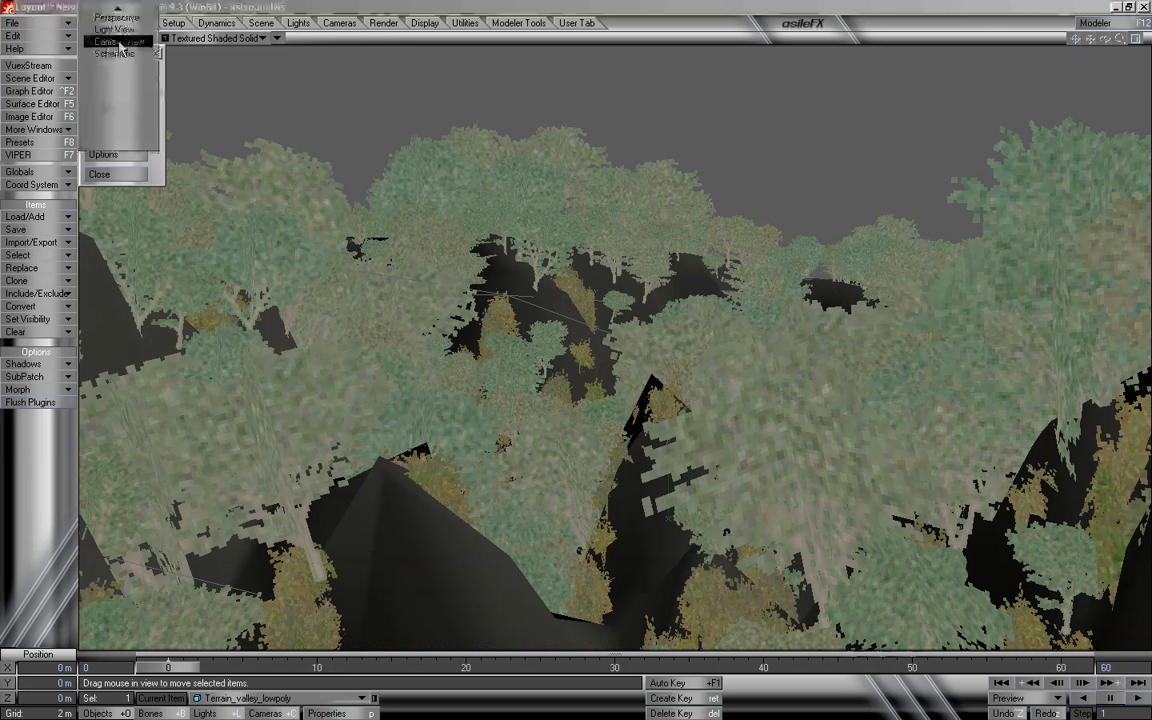
click(134, 102)
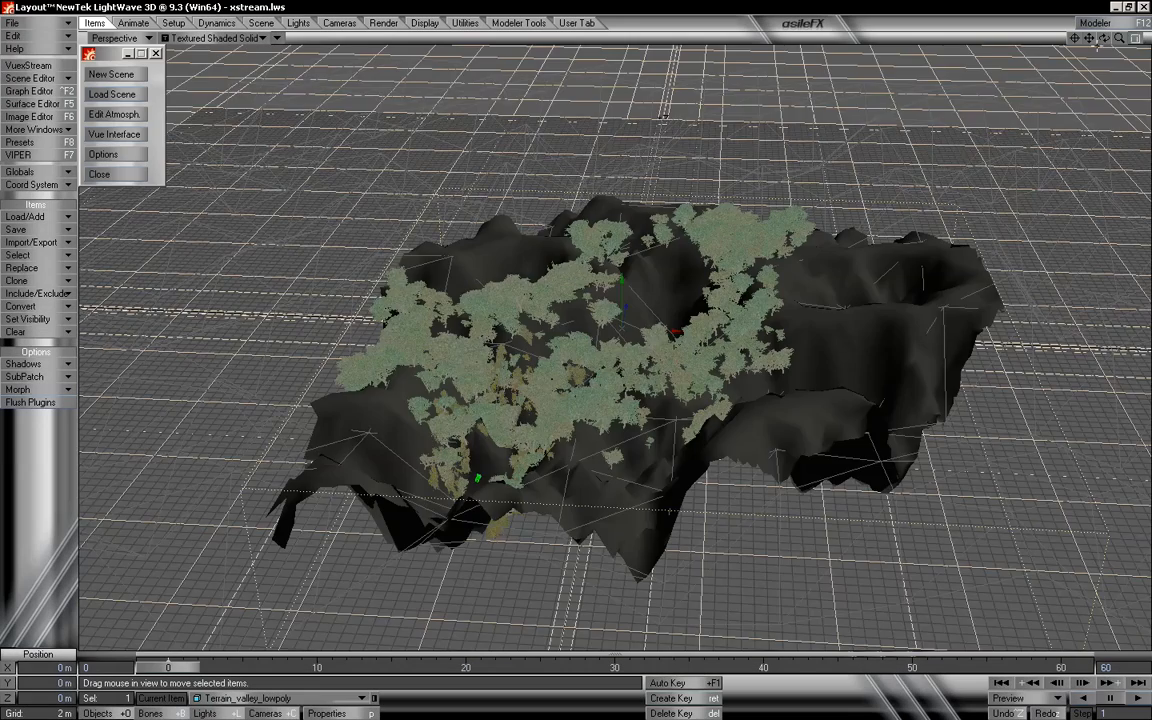
mouse_move(1104, 38)
mouse_down()
mouse_move(1122, 50)
mouse_move(1104, 20)
mouse_move(1099, 31)
mouse_up()
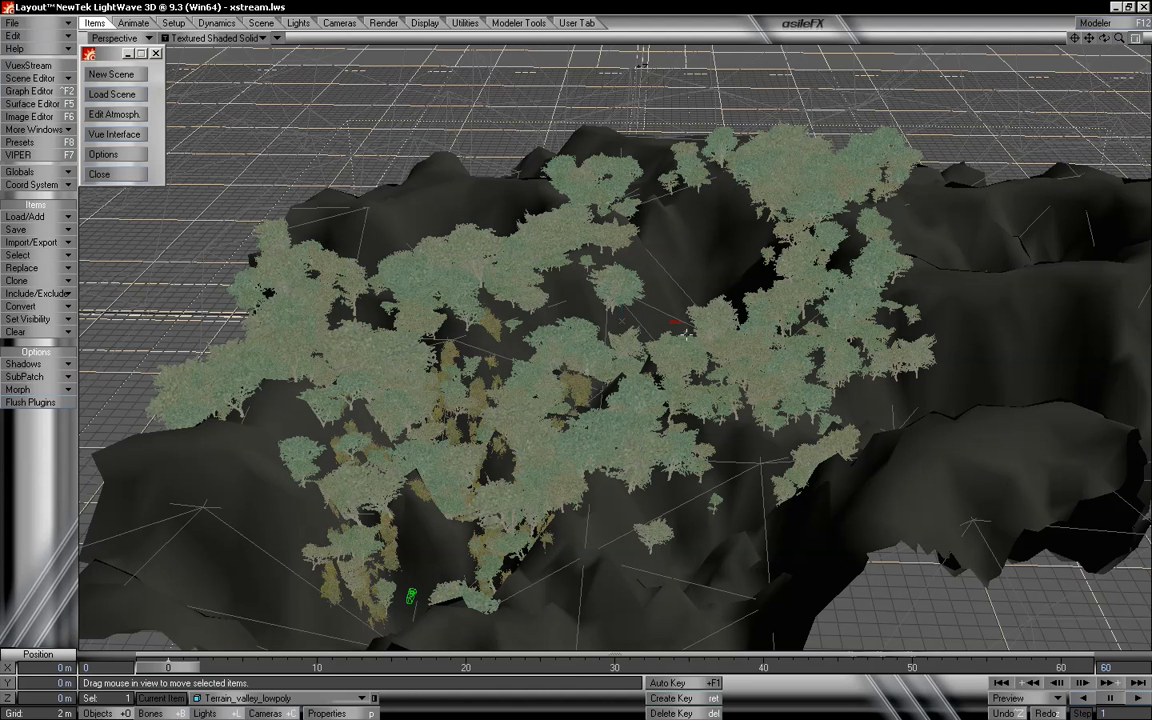
drag(1103, 38, 1103, 40)
key(p)
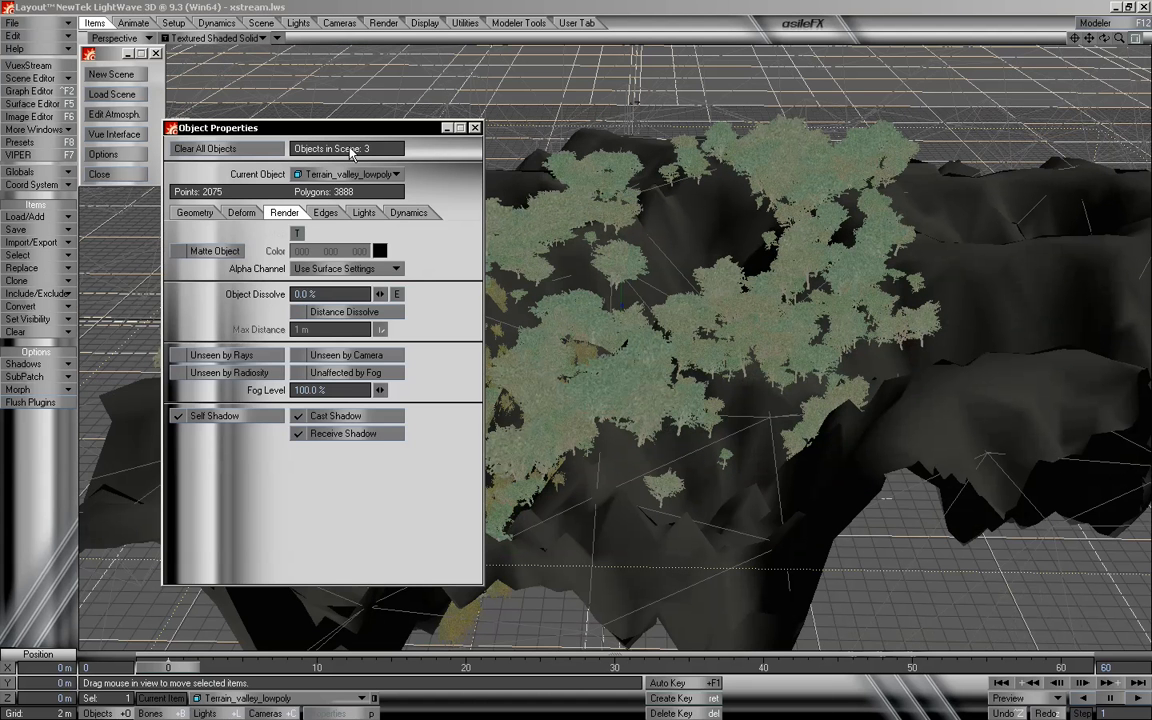
click(419, 216)
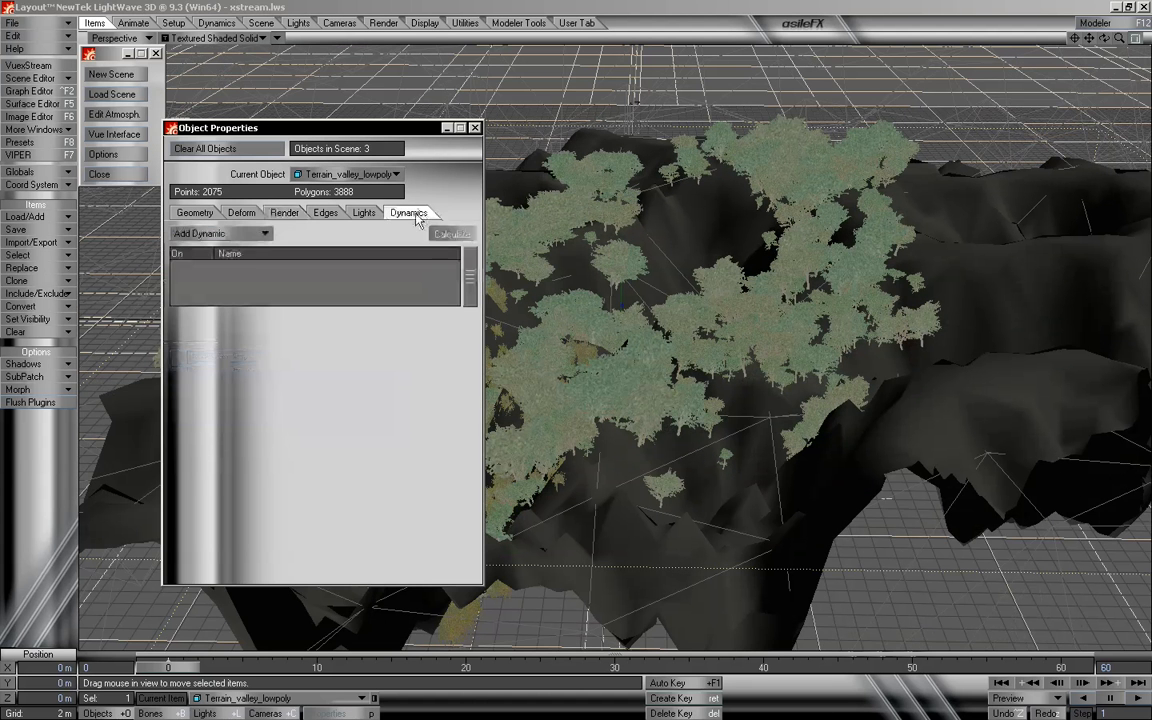
click(240, 233)
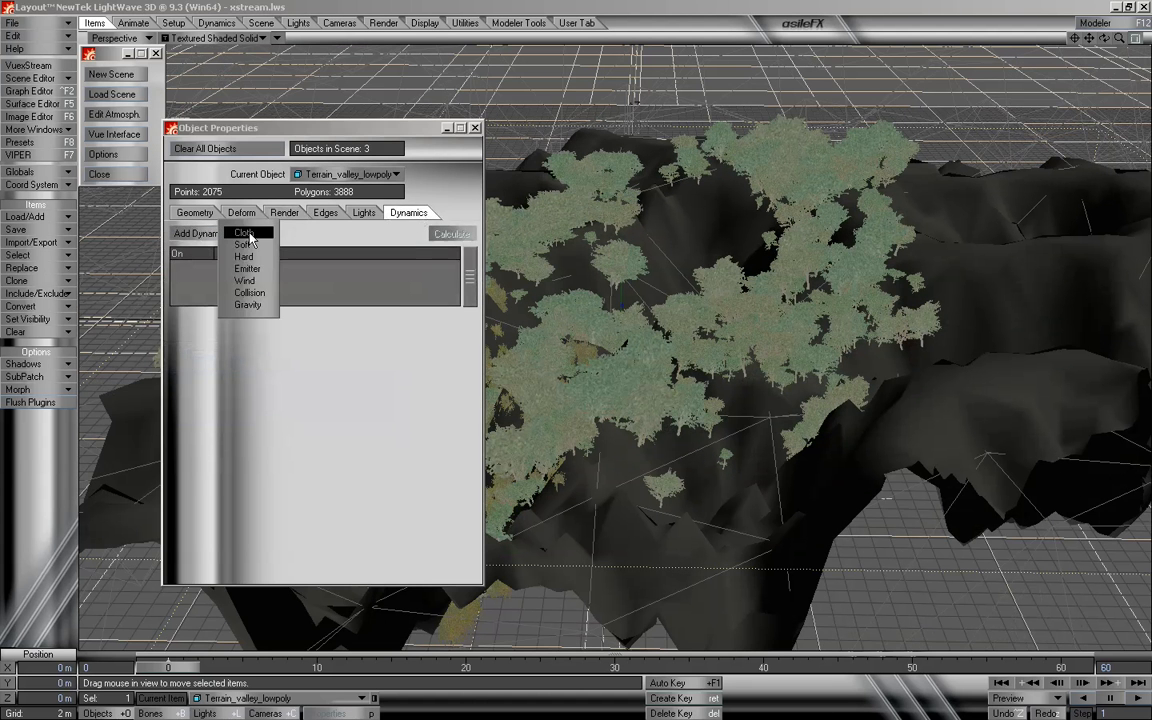
click(248, 292)
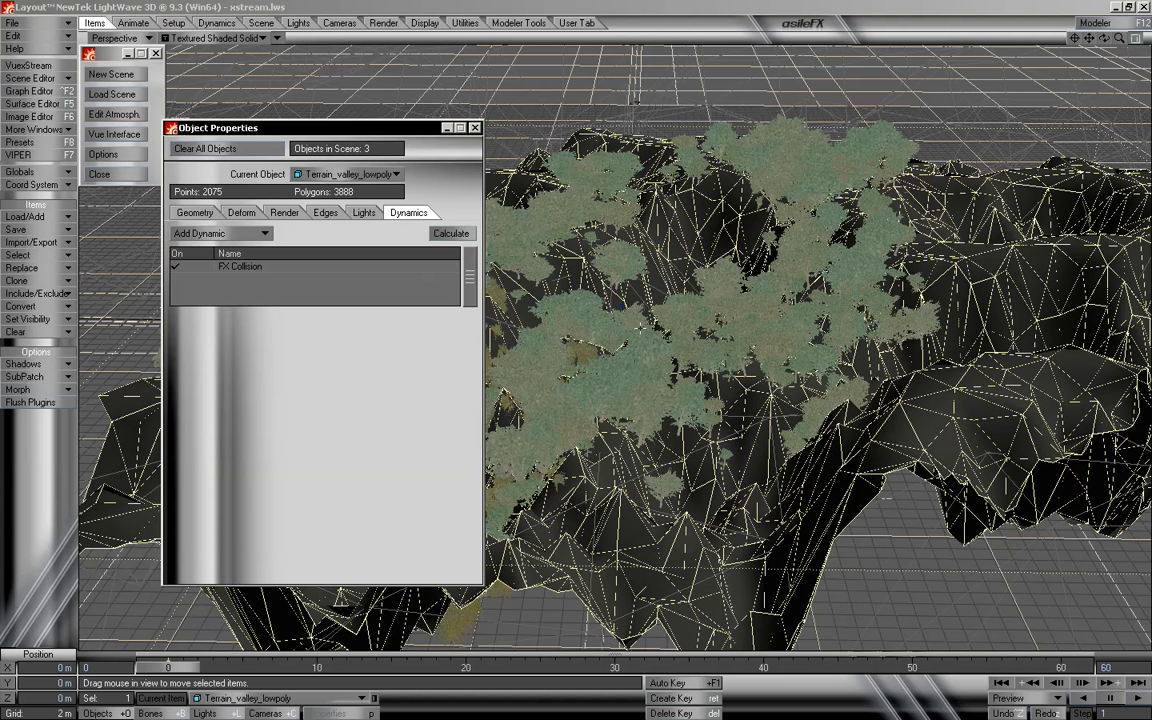
- Assign the low-poly terrain's FX Collision to a new group named HV_group
click(293, 272)
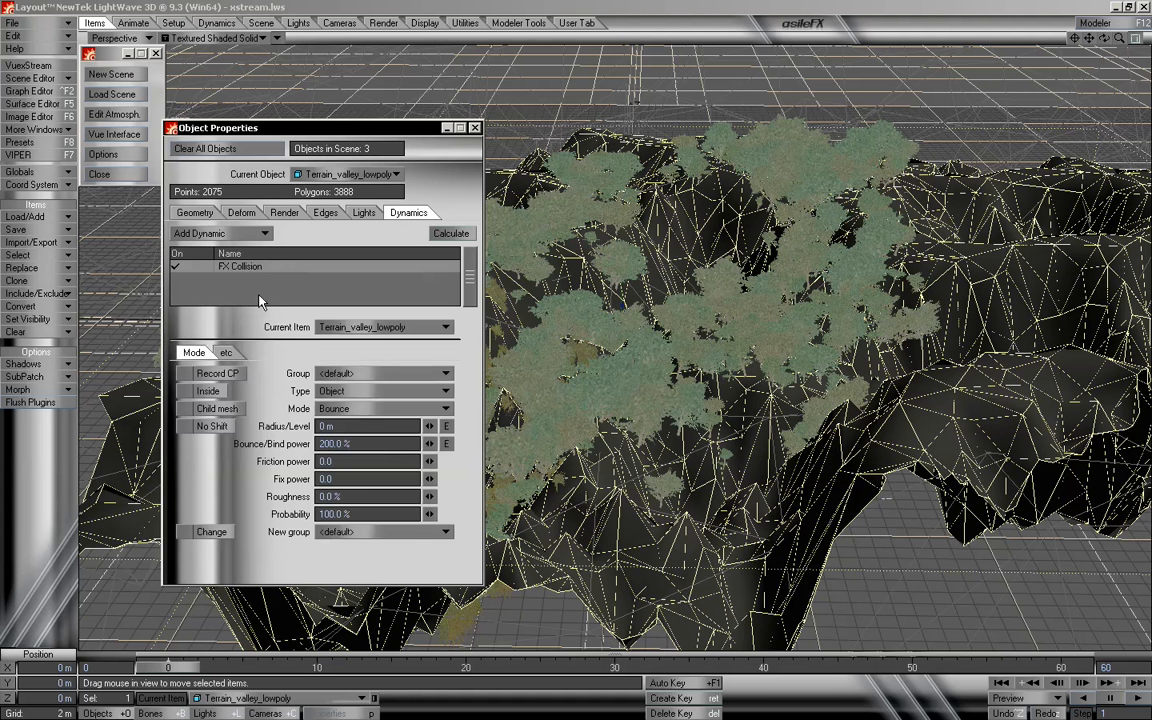
click(357, 373)
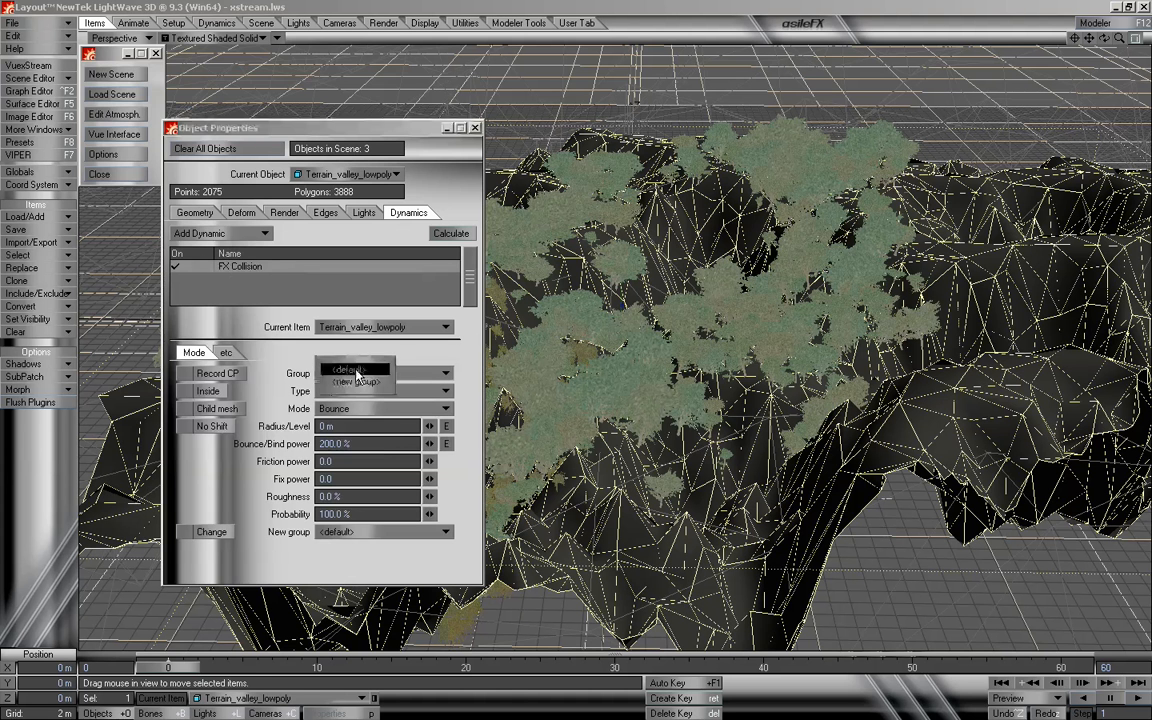
click(363, 388)
drag(226, 57, 305, 204)
double_click(239, 217)
text(HV_group)
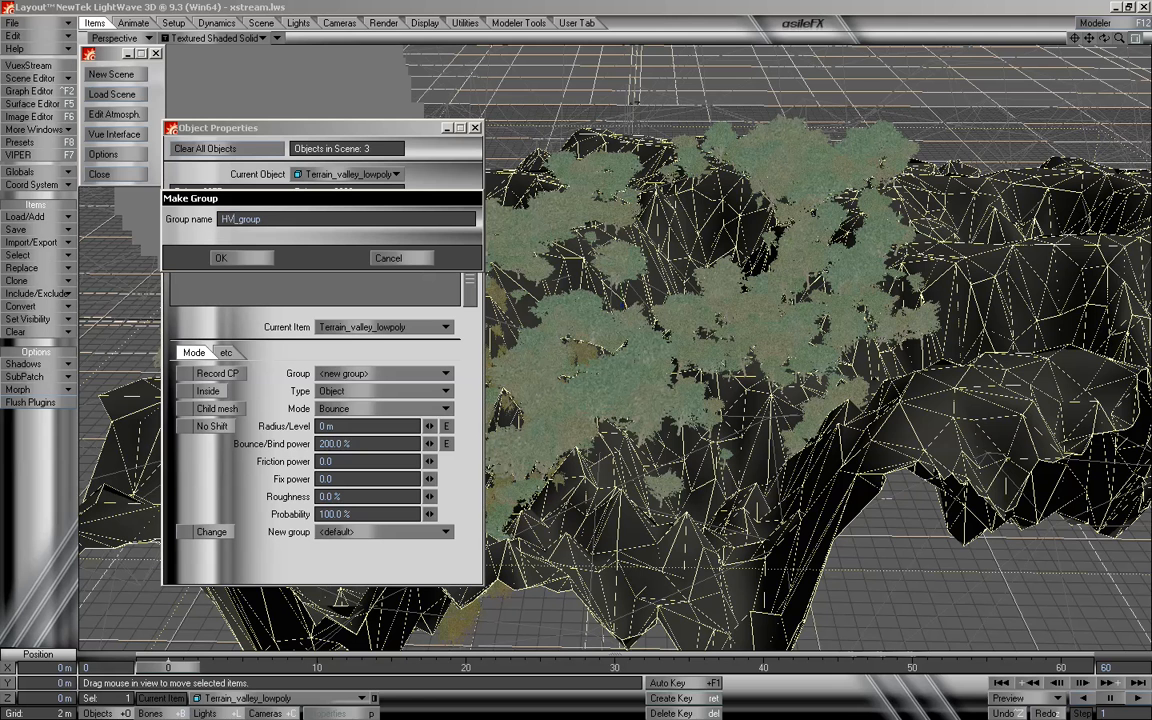
click(256, 259)
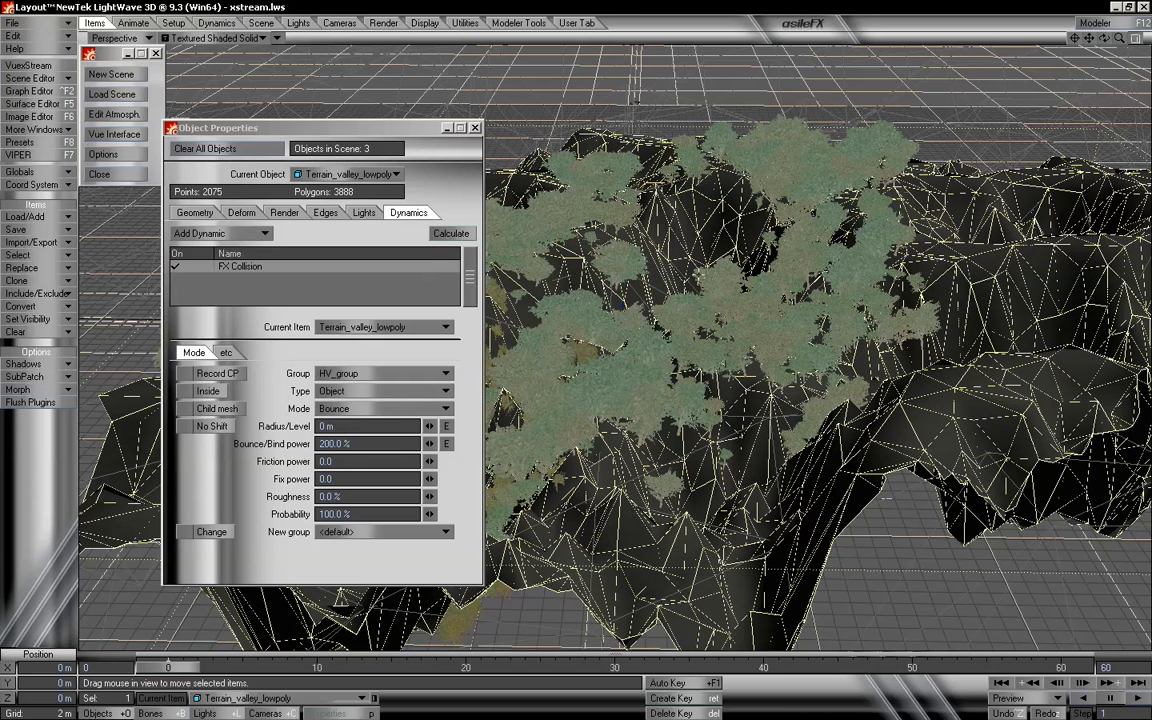
- Set the Radius/Level of the low-poly terrain's FX Collision to 1 m
drag(360, 128, 311, 206)
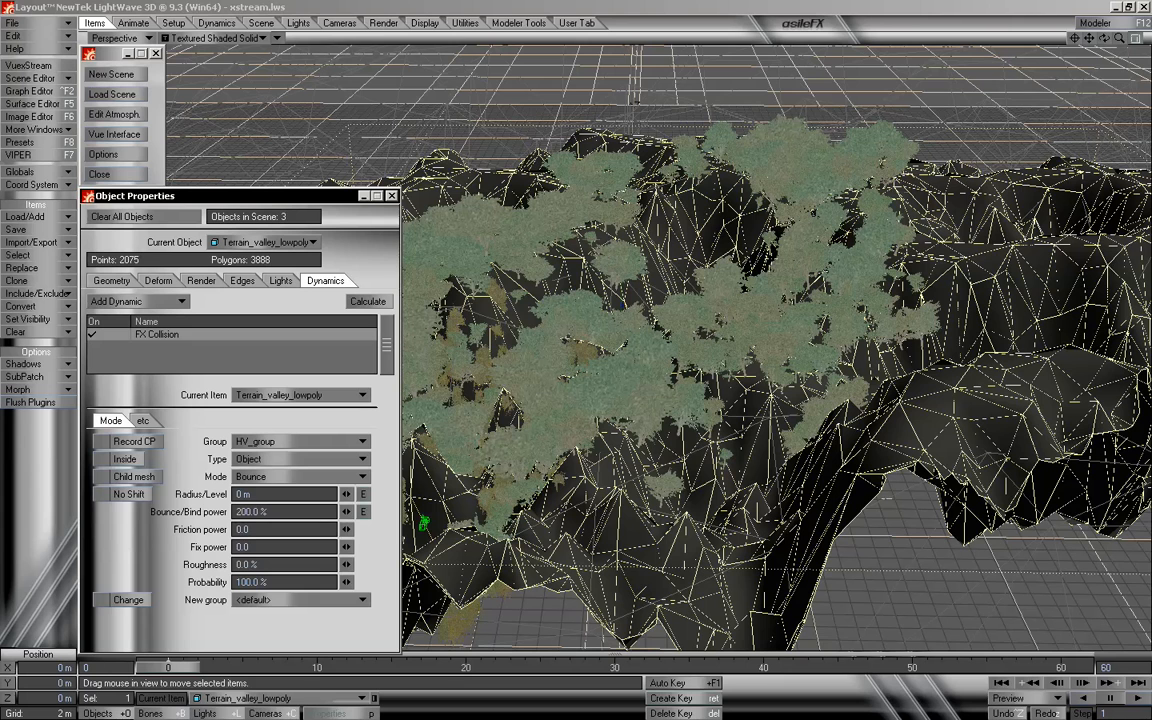
drag(1119, 39, 1140, 39)
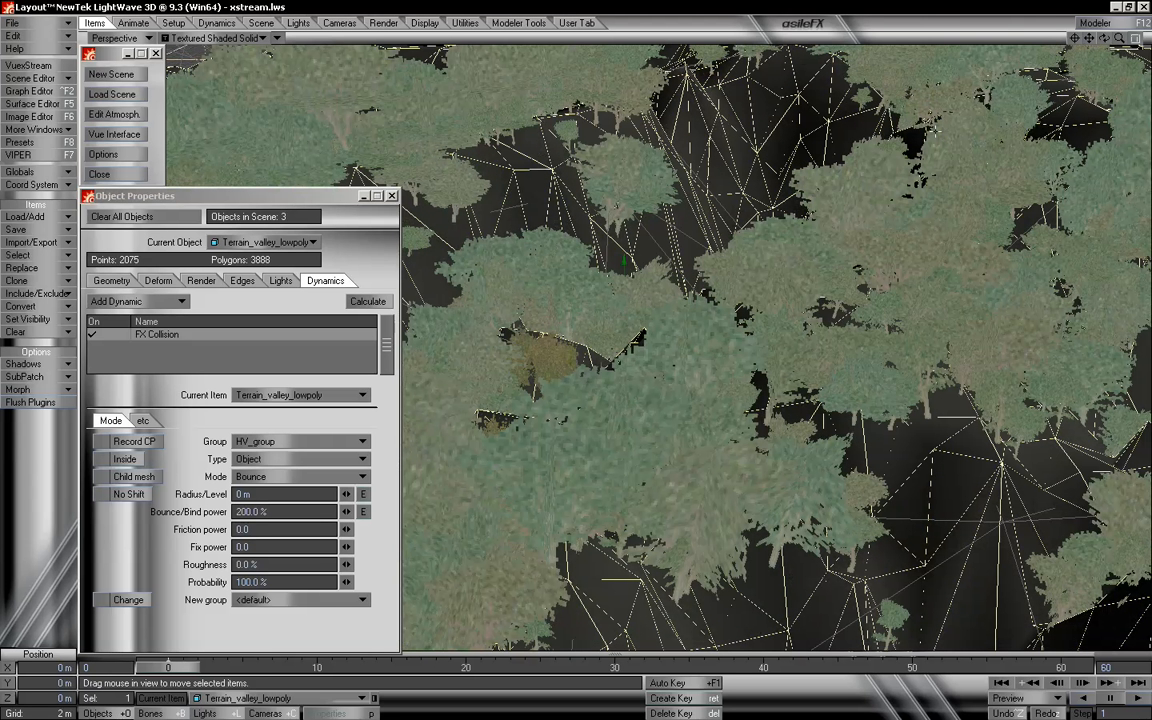
drag(1106, 38, 1008, 34)
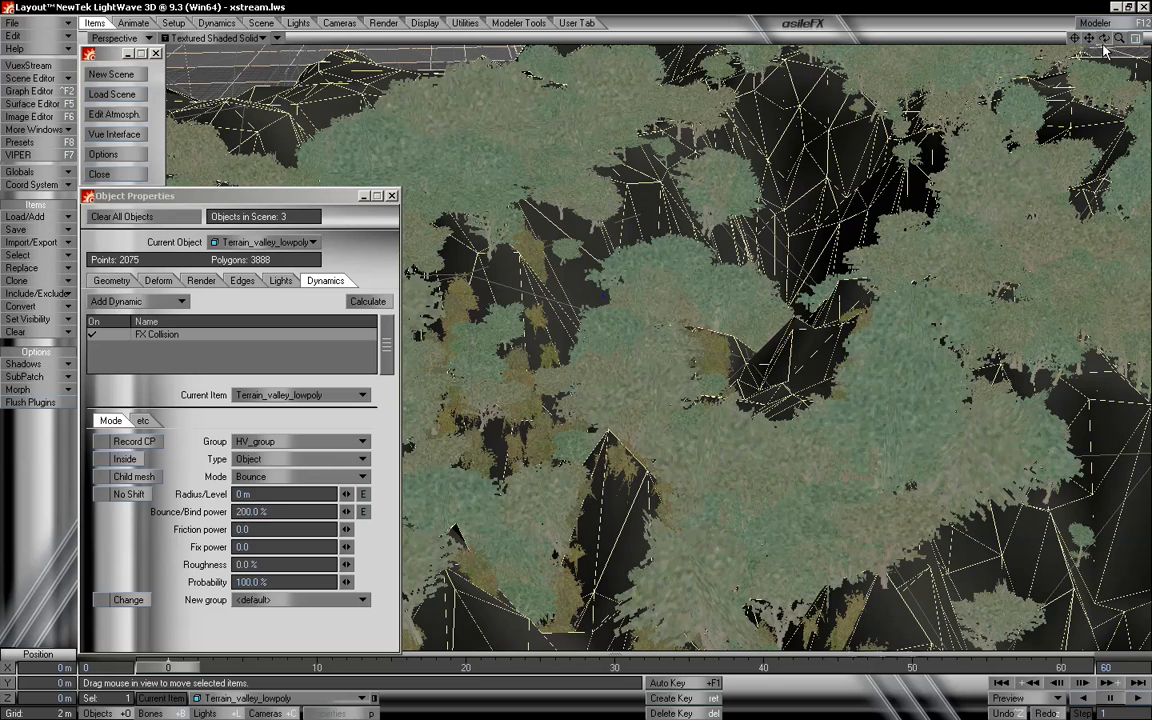
mouse_move(1105, 39)
mouse_down()
mouse_move(1108, 95)
mouse_move(1105, 55)
mouse_up()
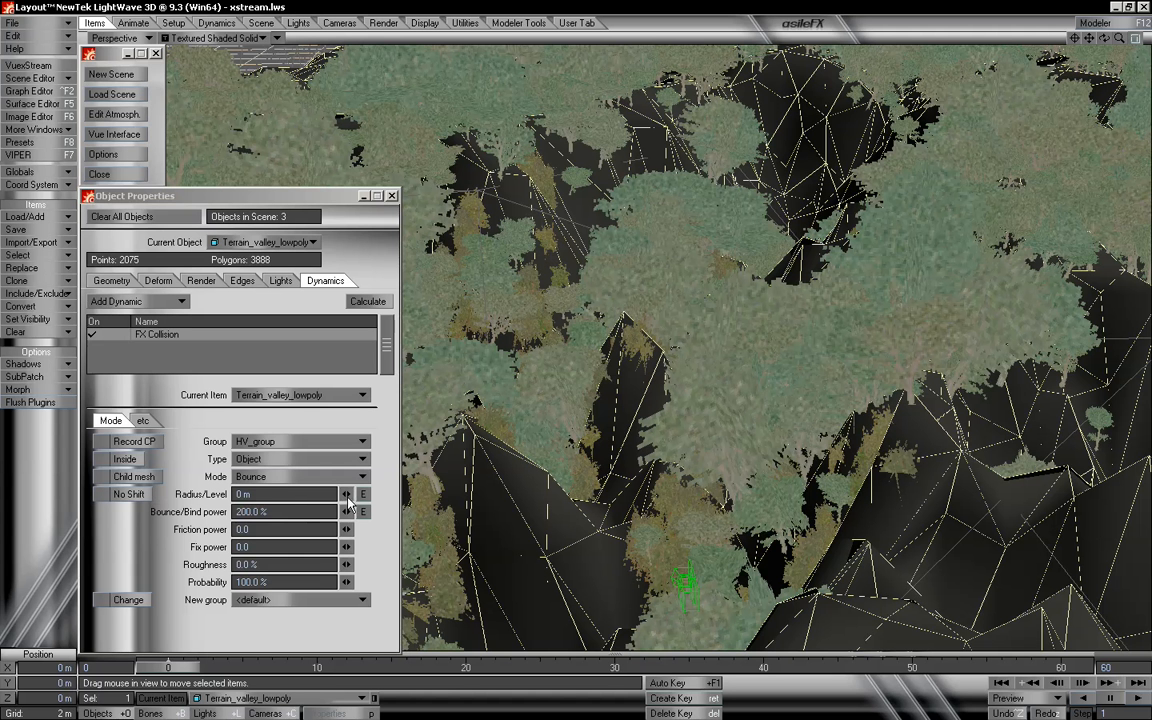
drag(346, 494, 353, 494)
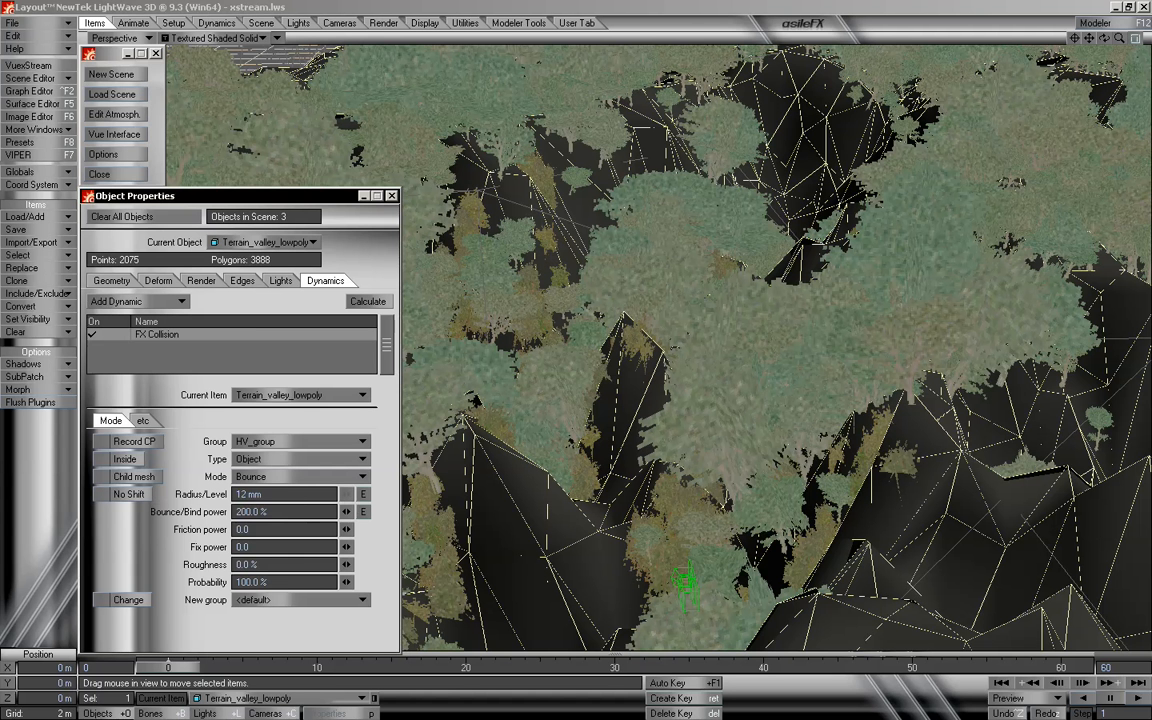
click(306, 496)
text(1)
key(Tab)
key(Tab)
key(Tab)
key(Tab)
key(Tab)
key(Tab)
- Examine the low-poly collision mesh and the surrounding vegetation from several angles and distances
drag(258, 195, 249, 181)
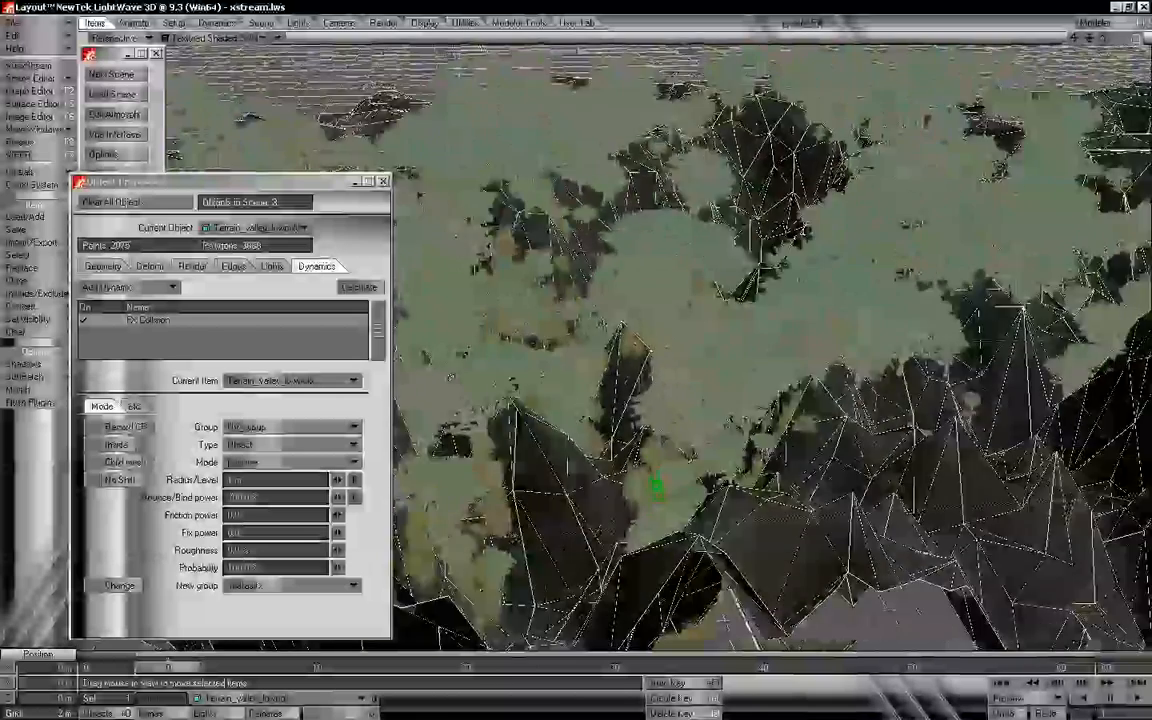
scroll(640, 347, up, 3)
scroll(640, 347, down, 8)
scroll(640, 347, up, 4)
mouse_move(1104, 42)
mouse_down()
mouse_move(1138, 42)
mouse_move(1106, 45)
mouse_move(1104, 62)
mouse_move(1104, 40)
mouse_up()
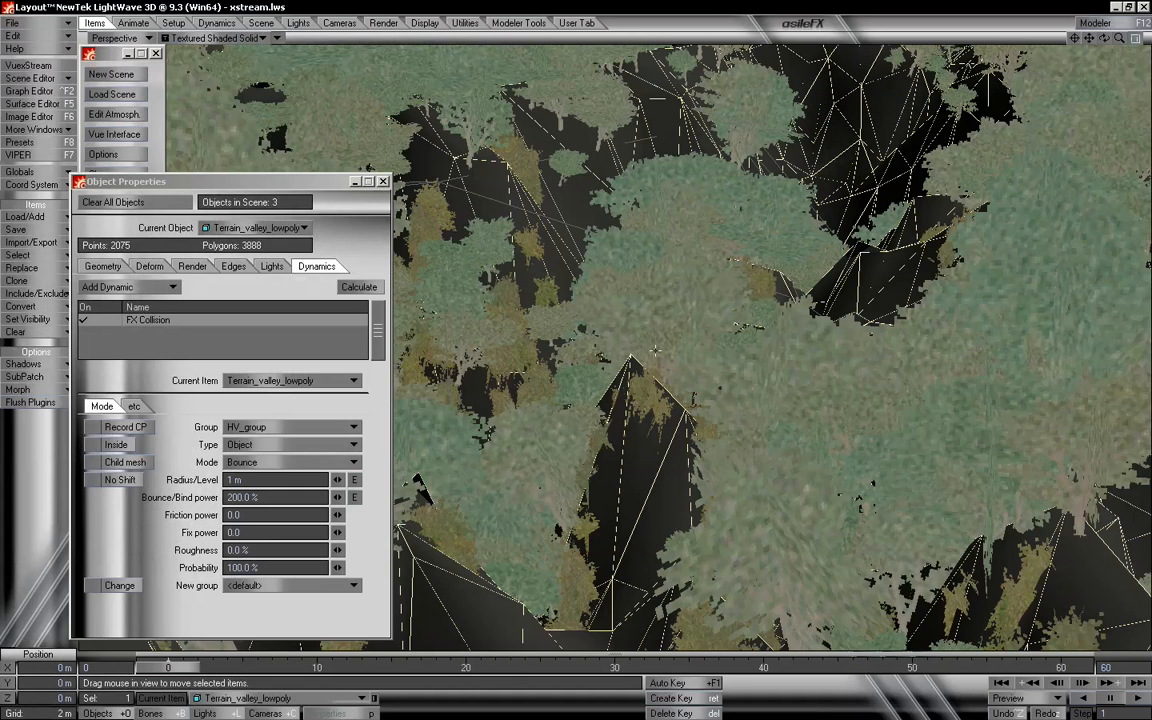
drag(1118, 39, 1107, 43)
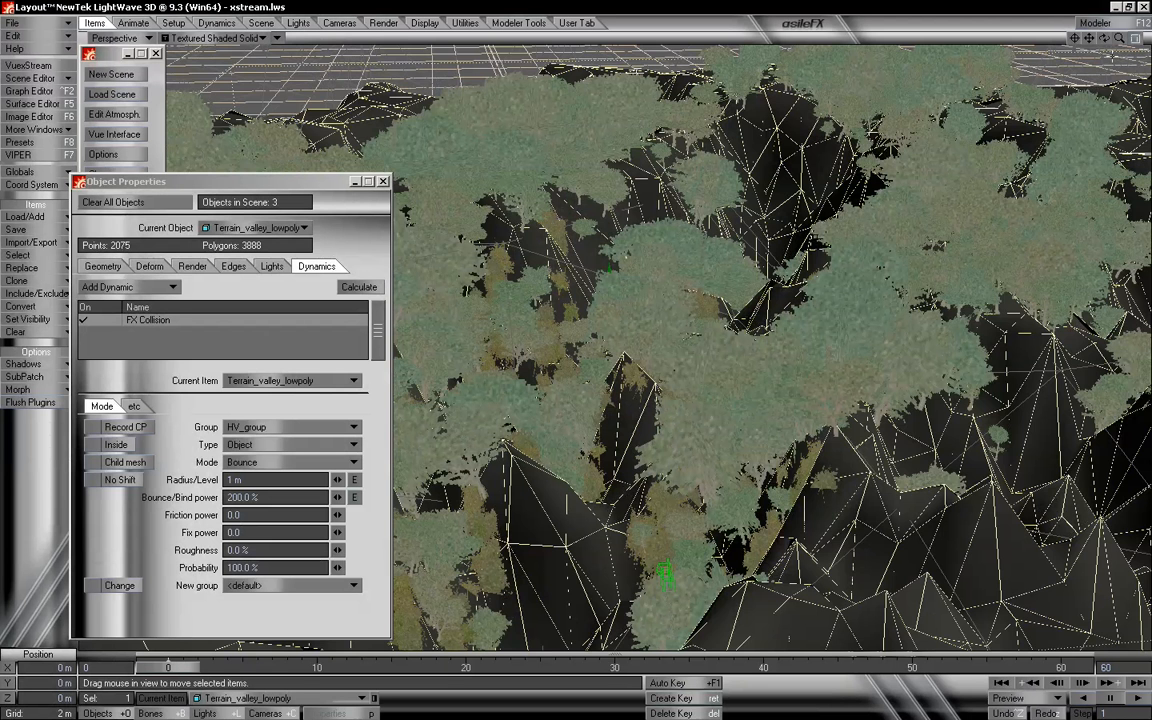
drag(1104, 39, 1105, 46)
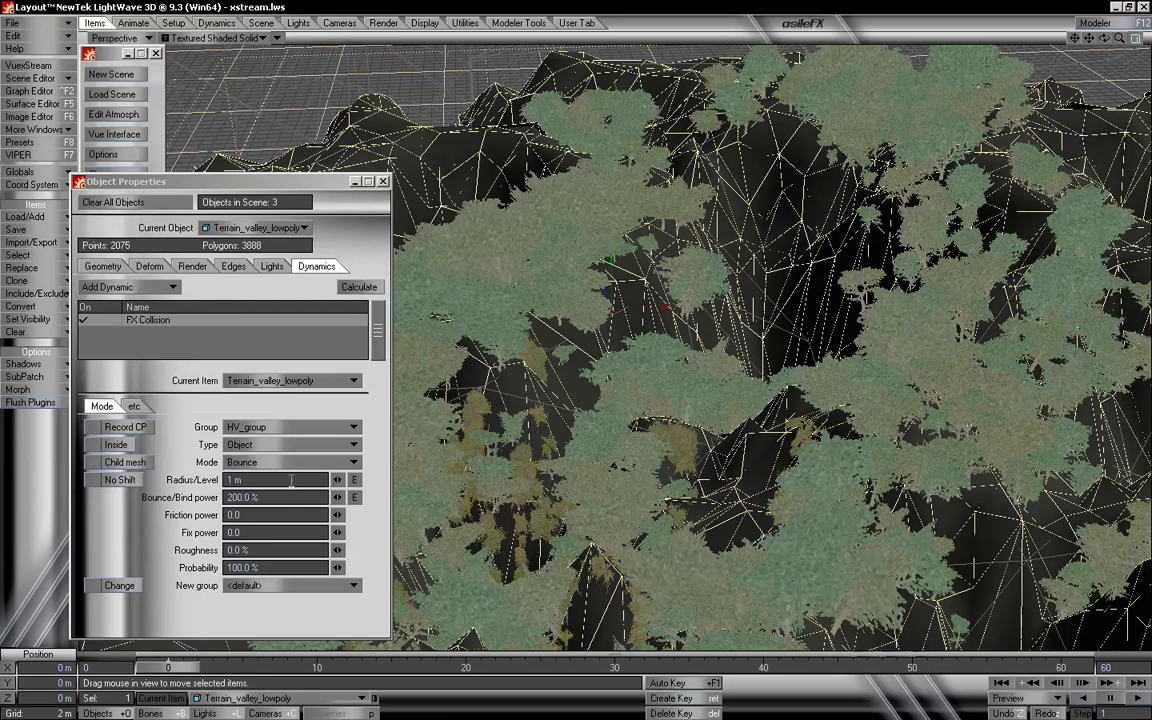
- Set the Radius/Level of the low-poly terrain's FX Collision to 0 m, keep the Bounce mode, and close the object properties
click(277, 480)
text(0)
key(Tab)
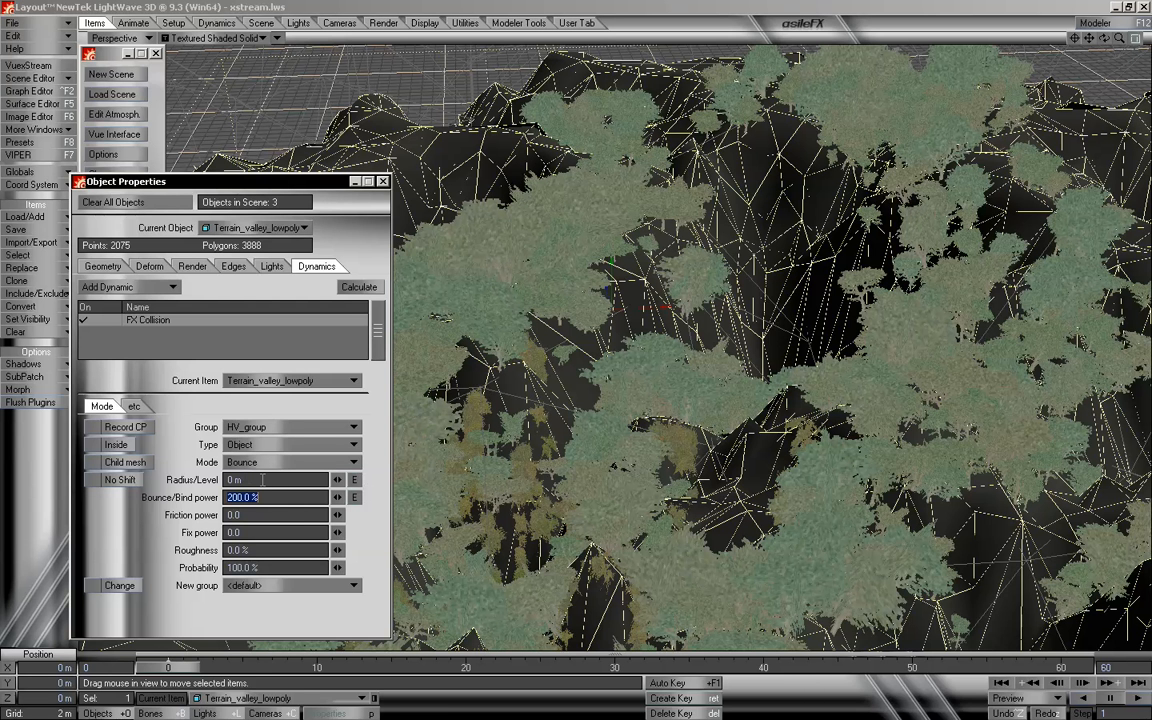
key(Tab)
key(Tab)
key(Tab)
click(270, 465)
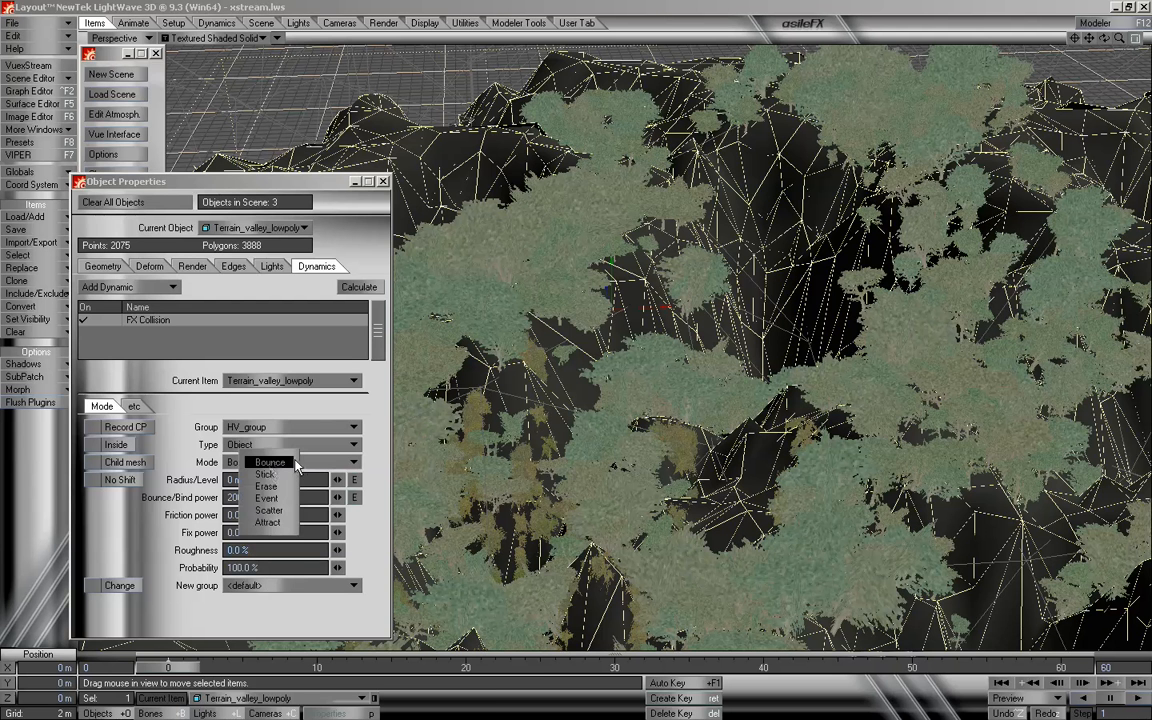
click(337, 412)
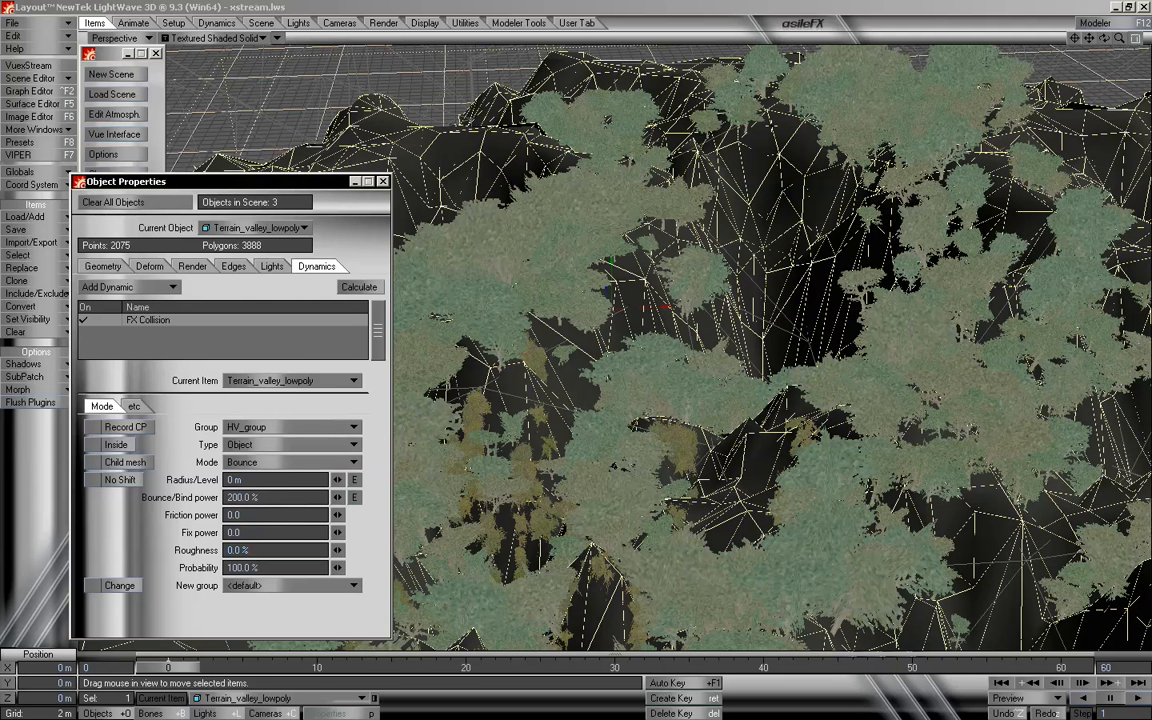
drag(262, 182, 242, 187)
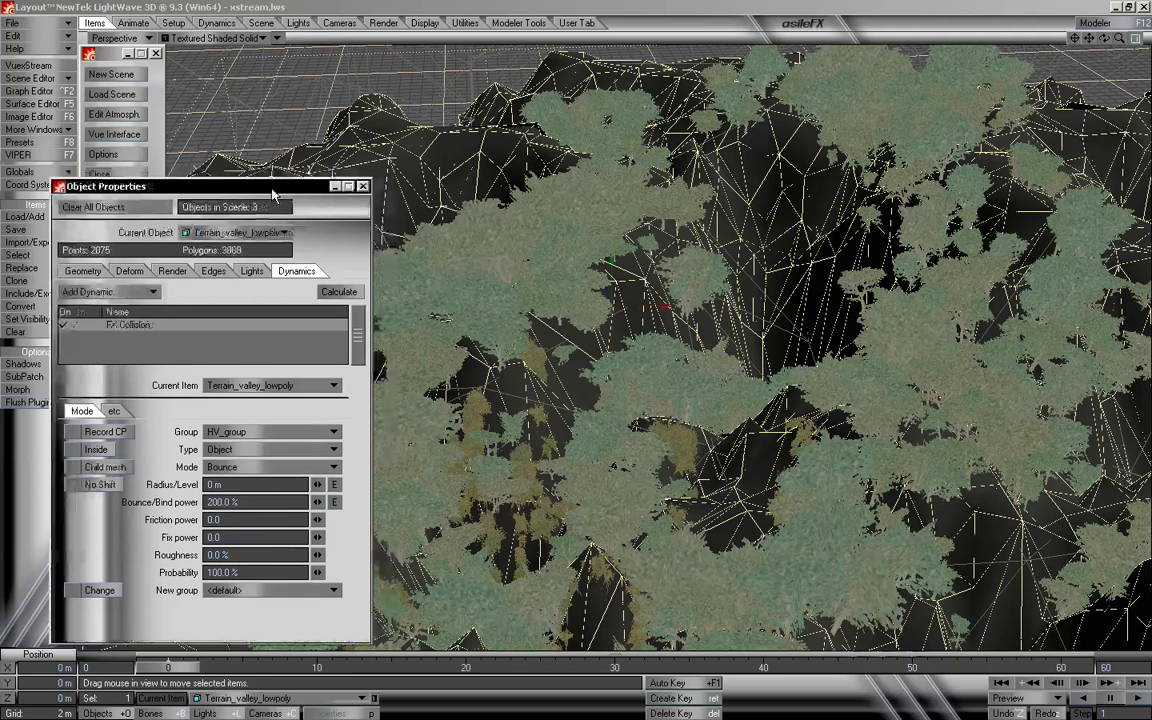
click(362, 186)
- Examine the valley through the camera view, and in perspective from several angles with VueCamera selected to see its framing
click(115, 38)
click(141, 62)
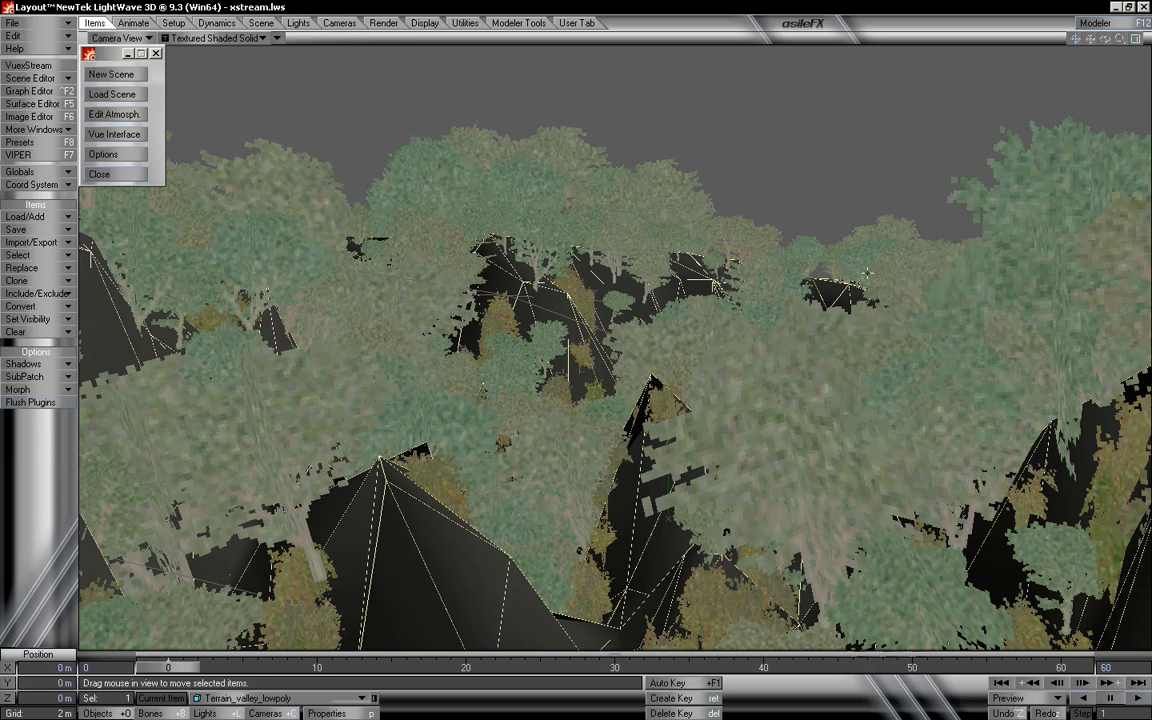
click(127, 38)
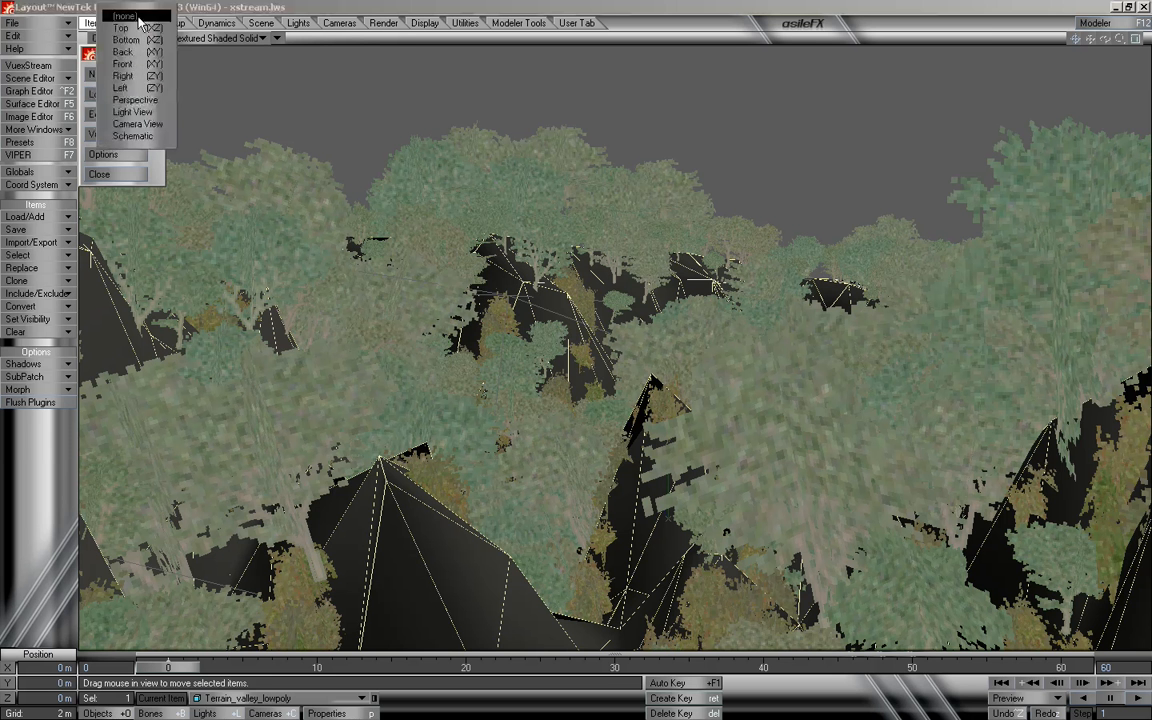
click(145, 99)
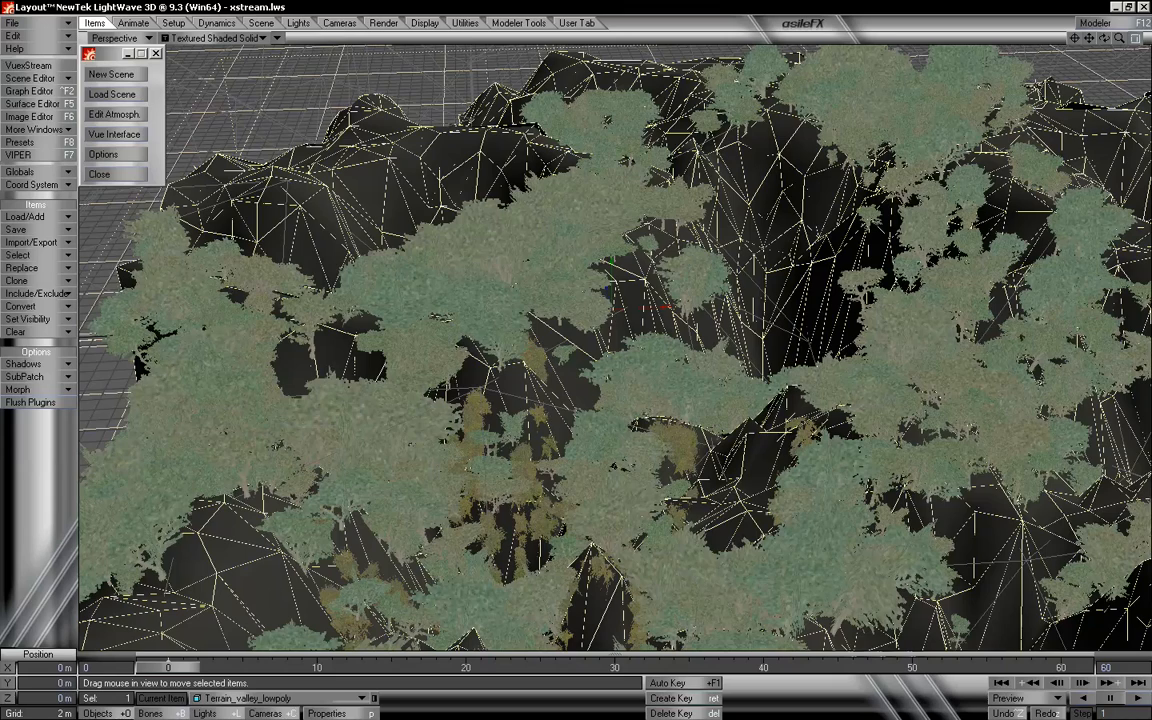
mouse_move(1104, 39)
mouse_down()
mouse_move(1108, 20)
mouse_move(1111, 41)
mouse_up()
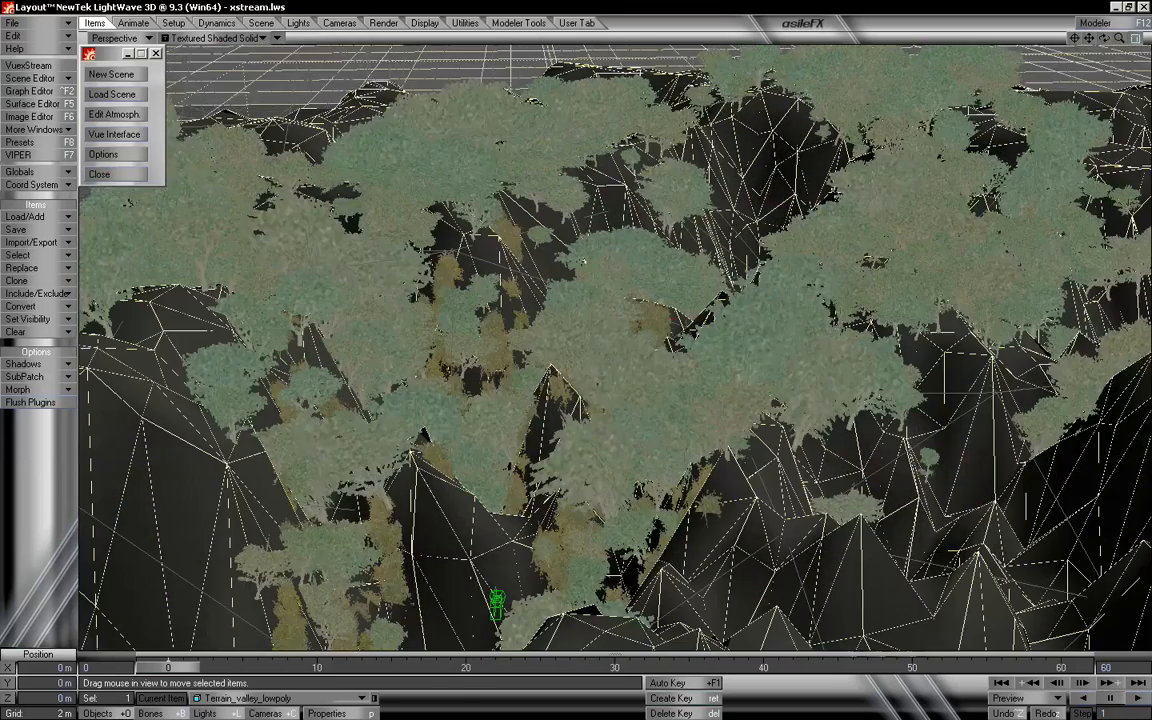
drag(1119, 39, 1115, 38)
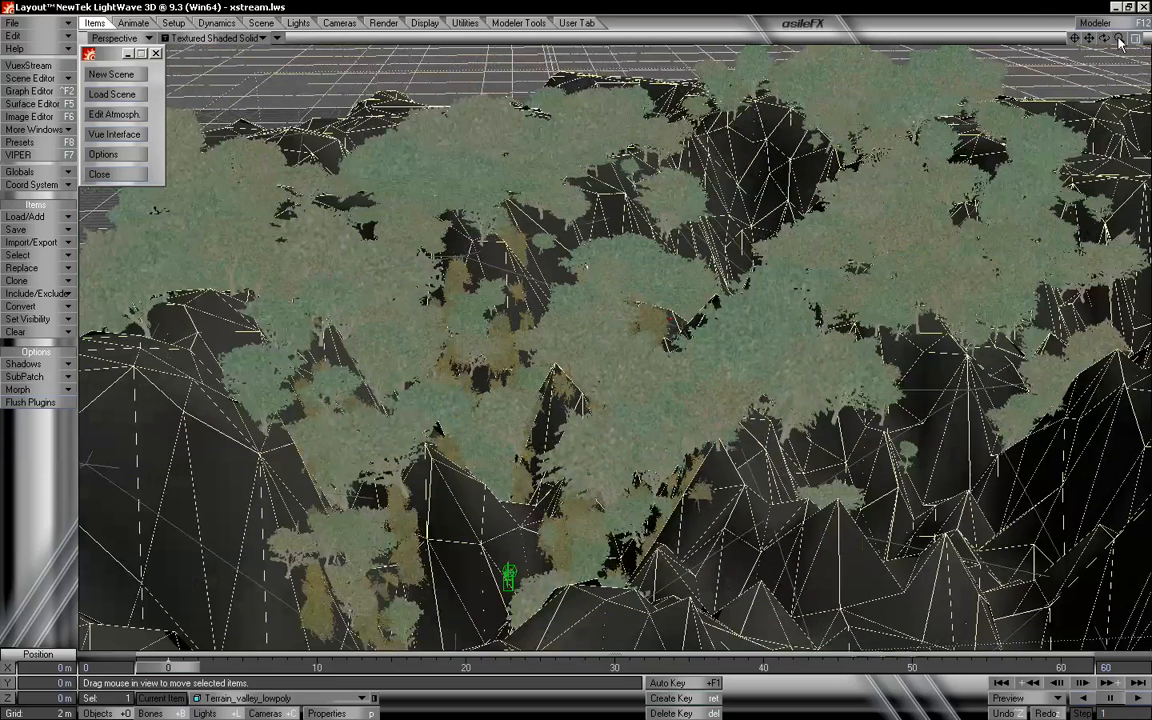
click(265, 713)
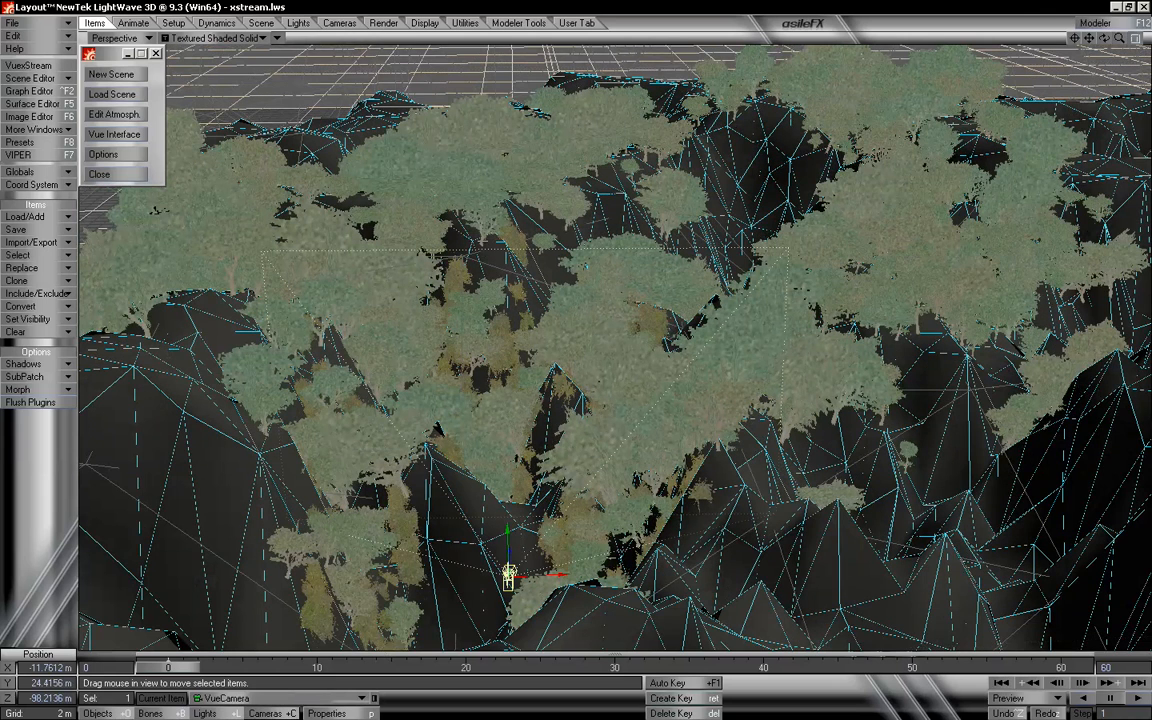
drag(1104, 38, 1104, 38)
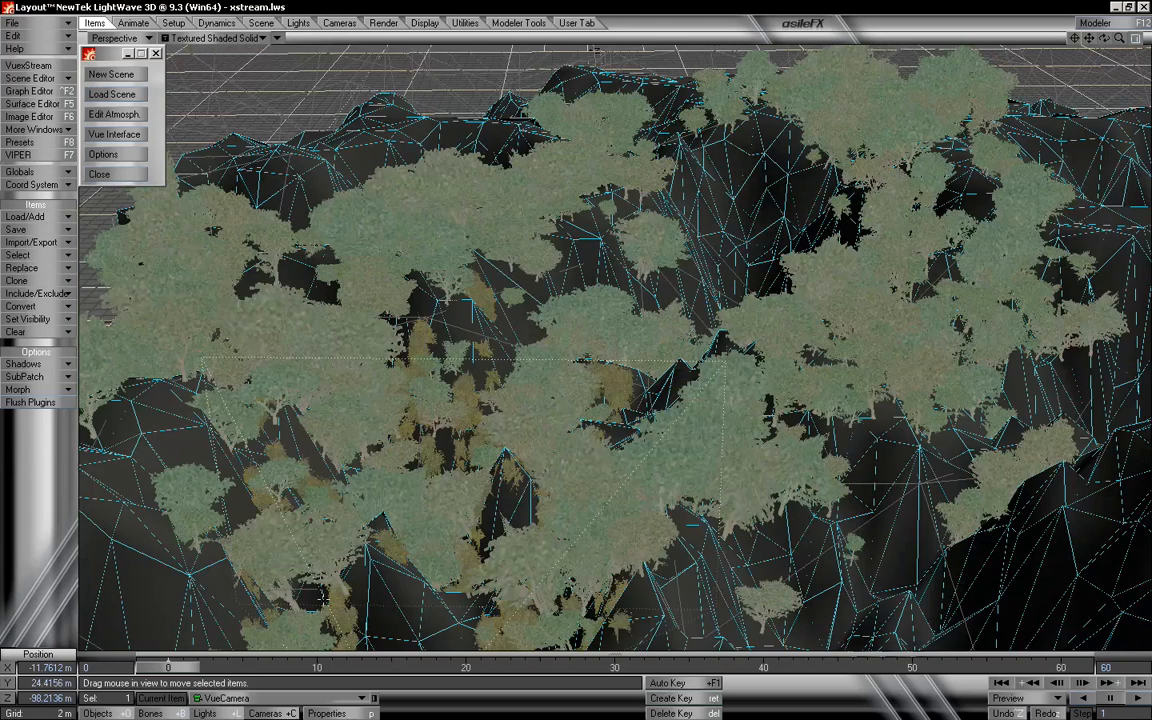
drag(1106, 38, 1104, 38)
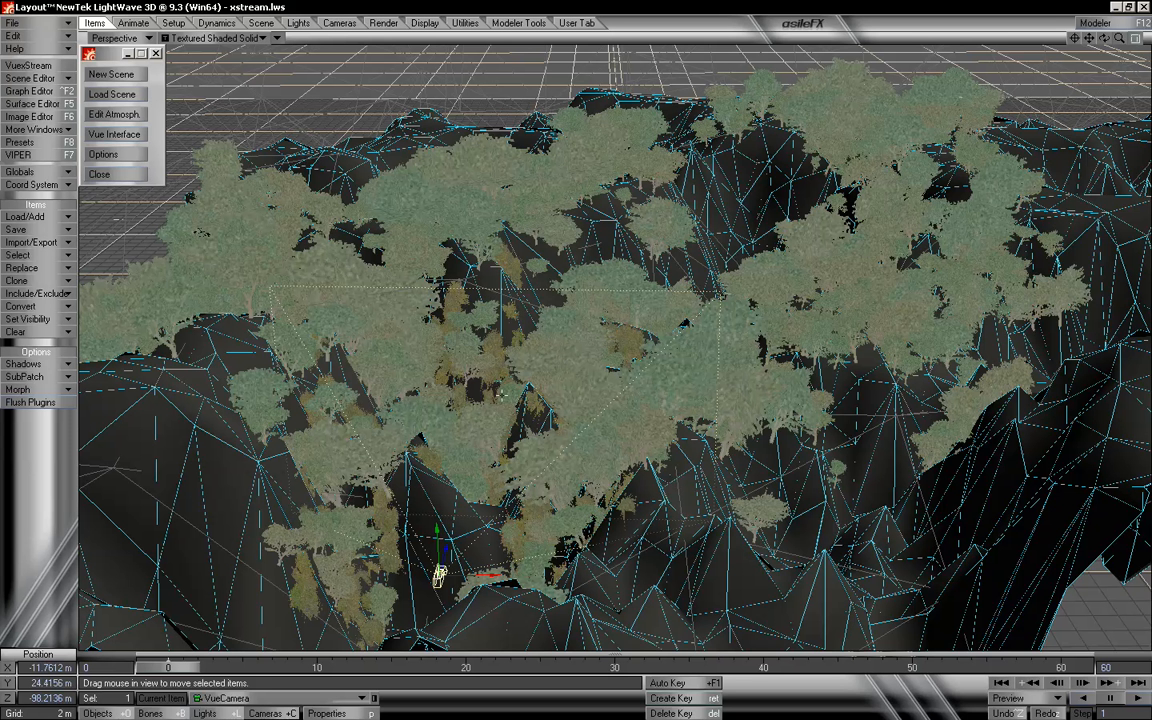
mouse_move(1104, 39)
mouse_down()
mouse_move(1080, 75)
mouse_move(1100, 36)
mouse_move(1089, 42)
mouse_move(1100, 50)
mouse_up()
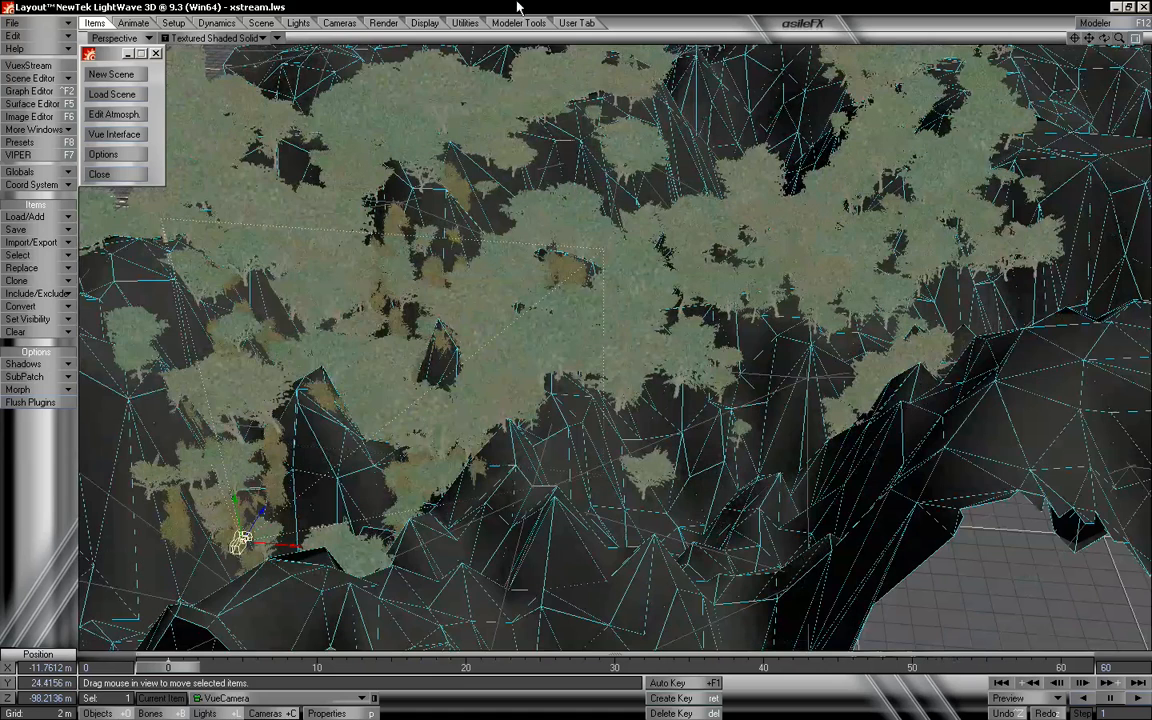
- Add an HV particle emitter named Main_EV_Emit and dismiss its separate FX_Emitter settings window
click(229, 21)
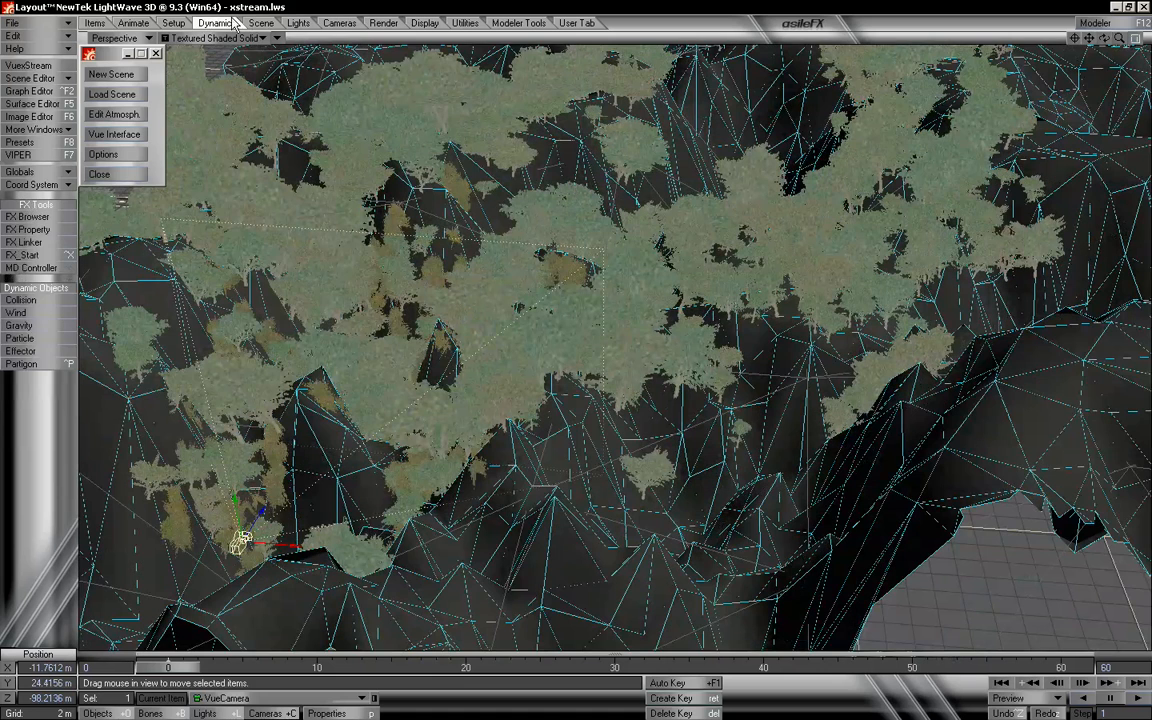
click(22, 340)
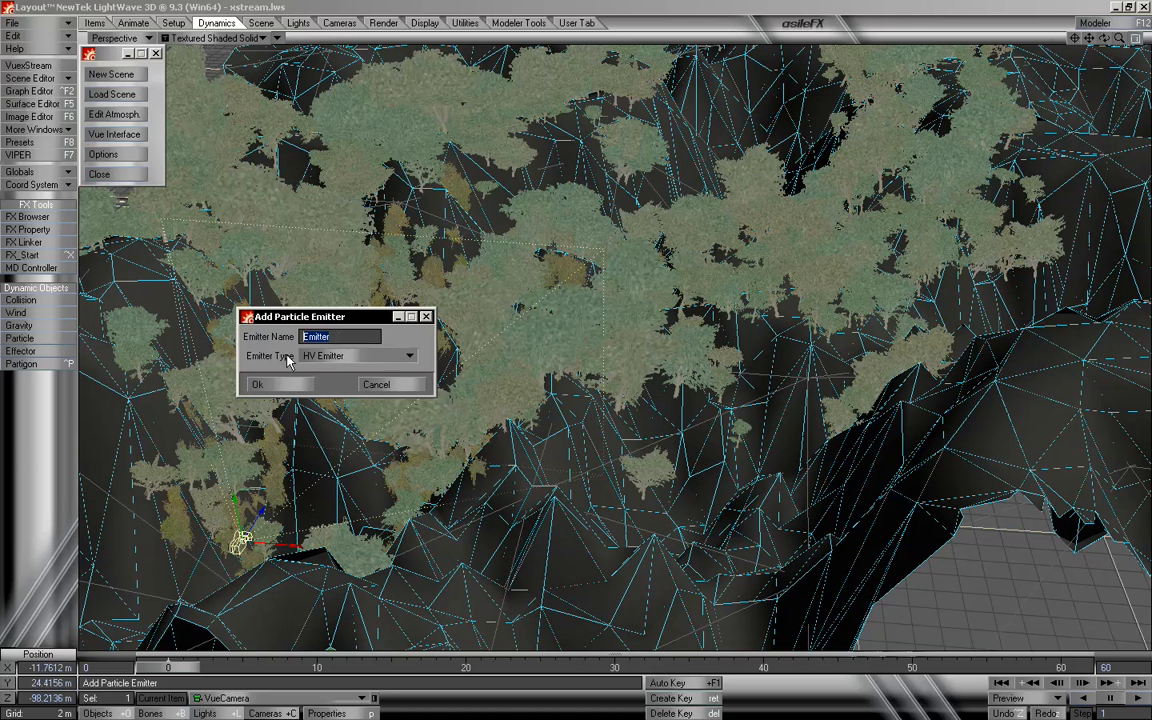
text(Main_EV_)
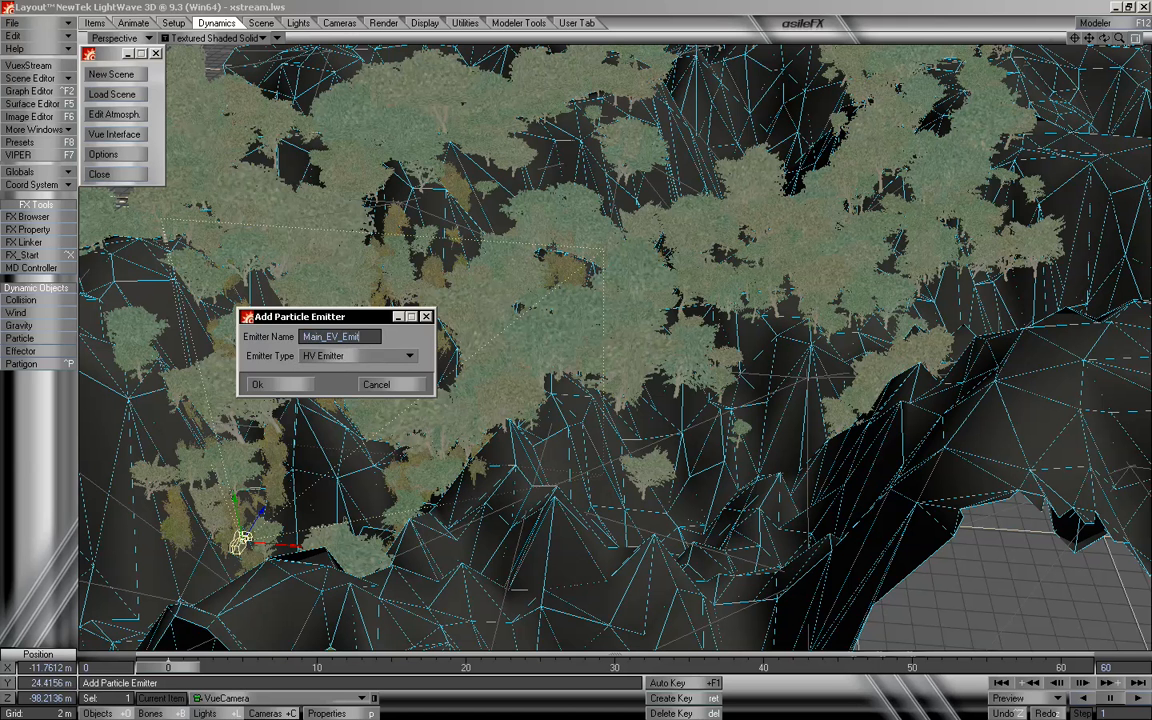
key(Return)
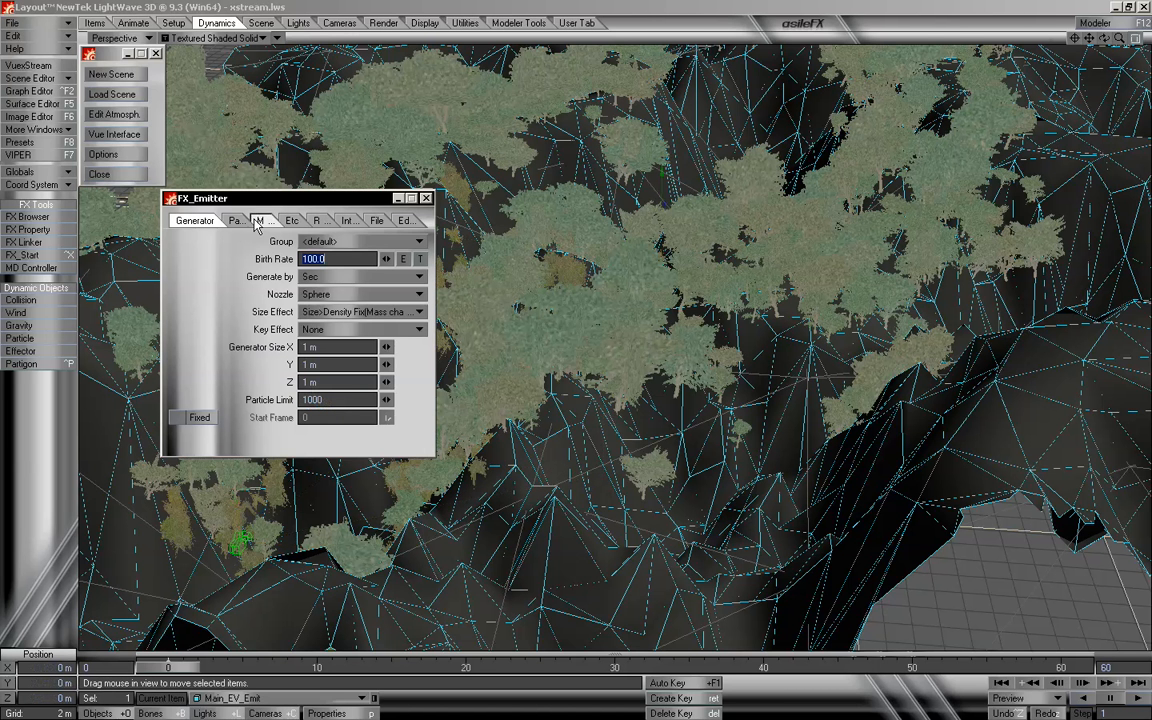
drag(269, 202, 280, 202)
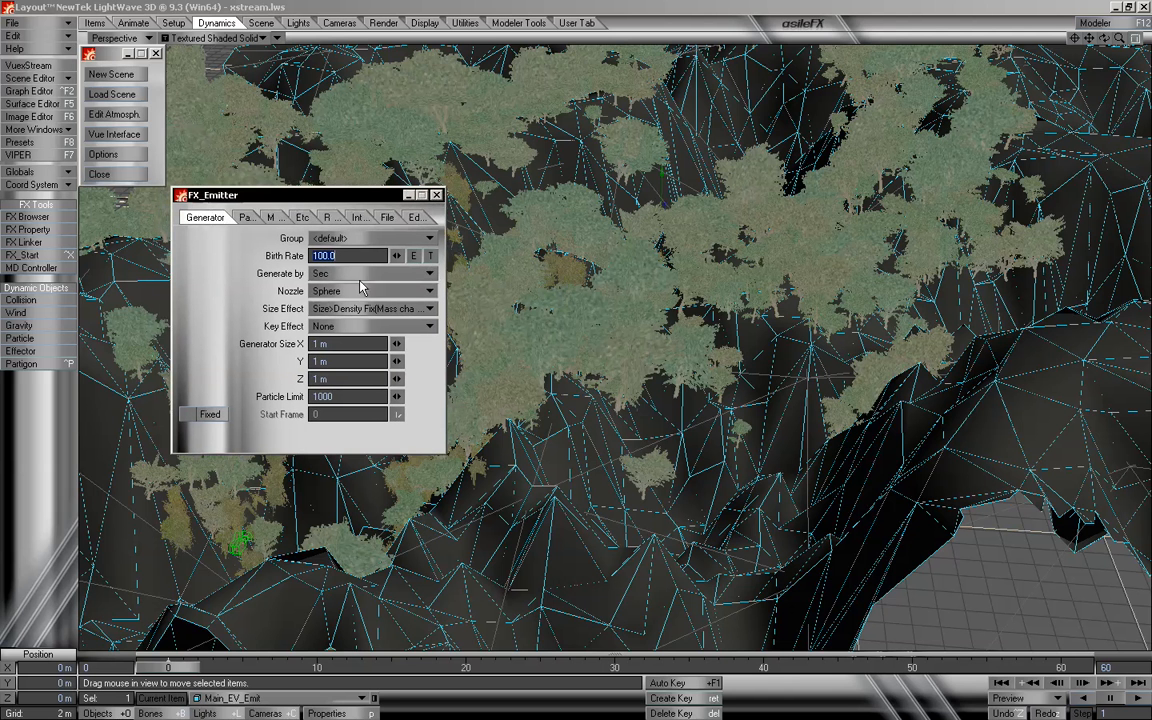
click(436, 196)
- Open the object properties of Main_EV_Emit and display the settings of its FX Emitter dynamic
key(p)
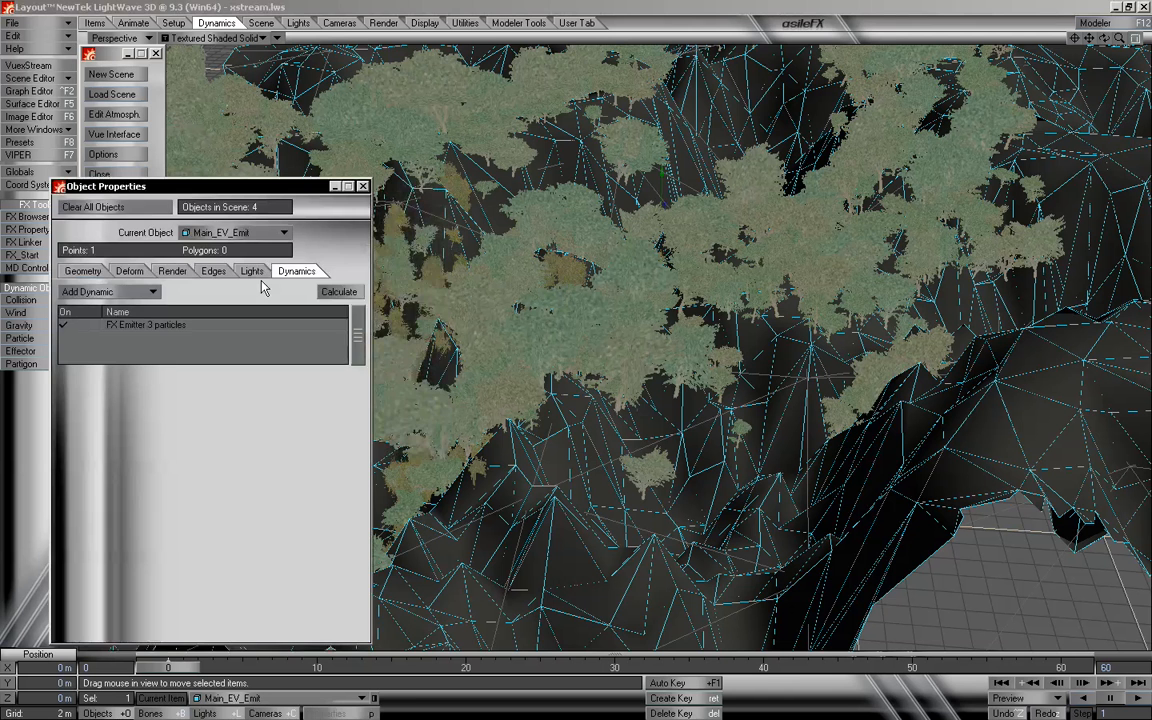
drag(175, 188, 154, 43)
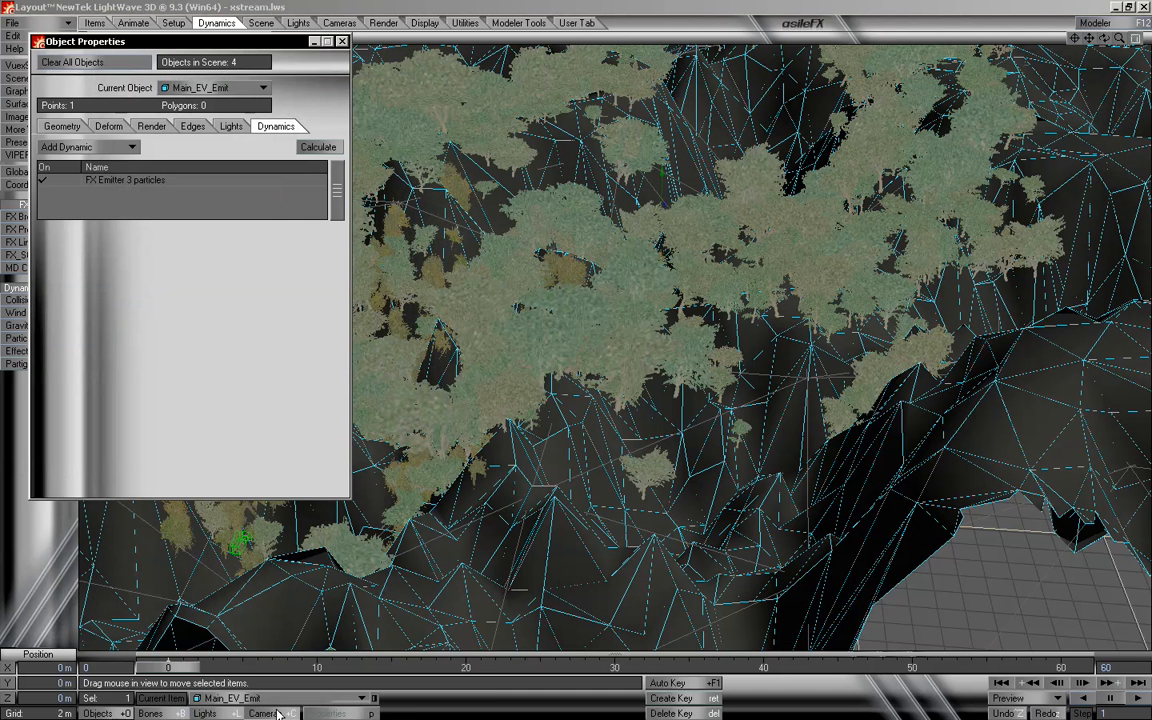
click(138, 181)
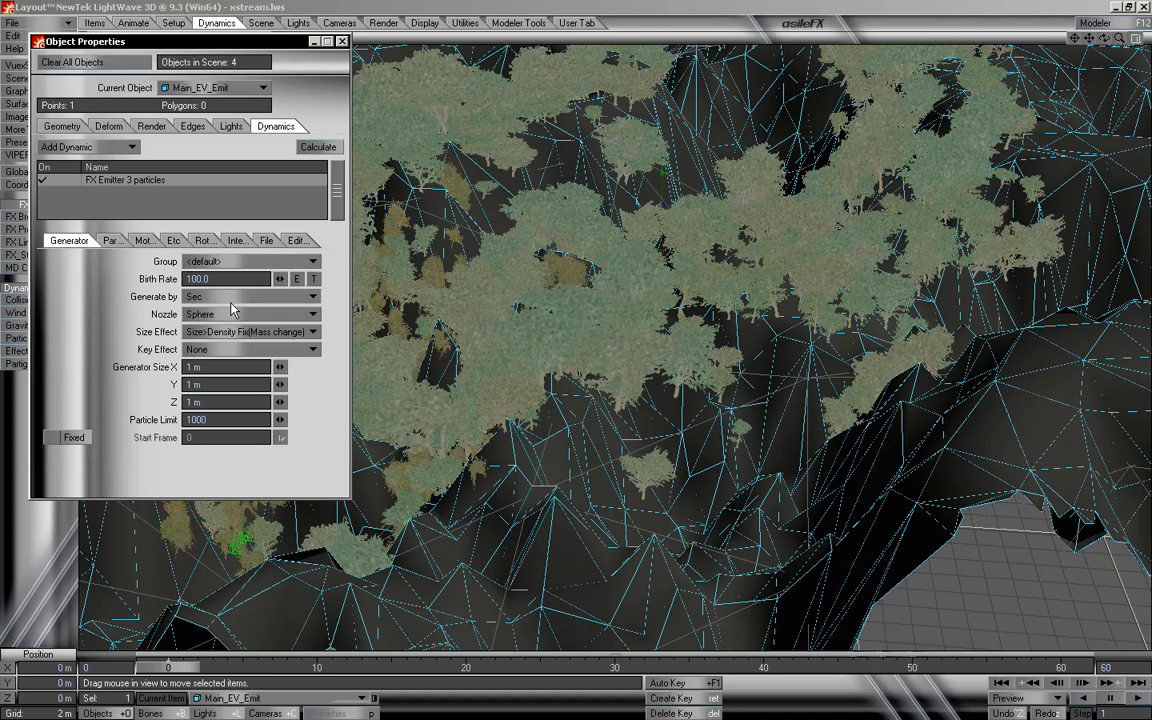
- Move the particle emitter into the valley, to about X 3.03 m, Y 28.70 m, Z -63.95 m
click(564, 5)
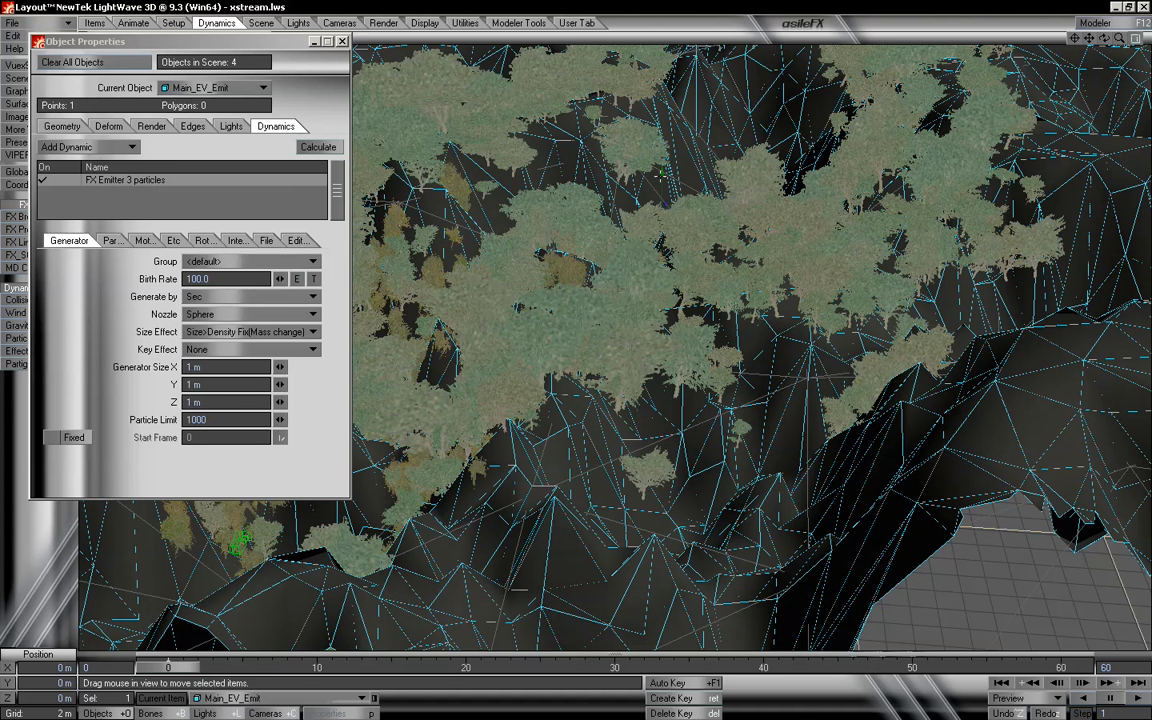
drag(663, 172, 714, 123)
drag(637, 204, 622, 290)
drag(565, 191, 564, 160)
drag(650, 226, 663, 263)
mouse_move(590, 175)
mouse_down()
mouse_move(556, 135)
mouse_move(532, 130)
mouse_move(611, 125)
mouse_move(540, 160)
mouse_move(568, 175)
mouse_up()
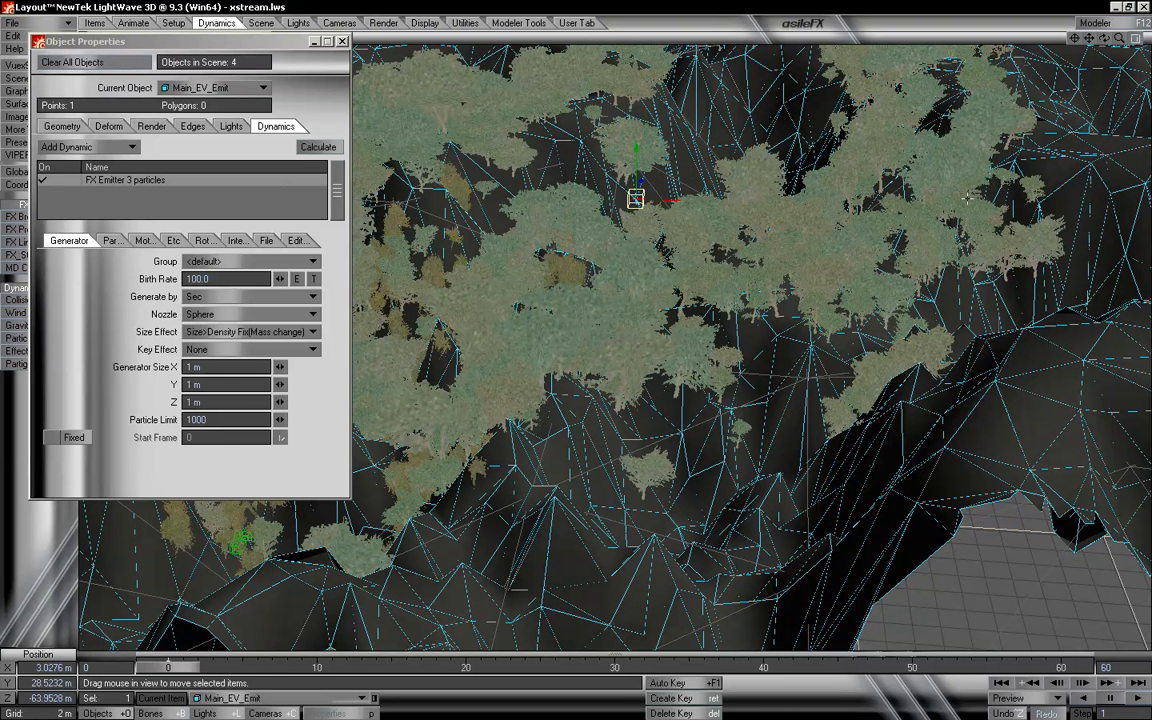
drag(640, 232, 663, 283)
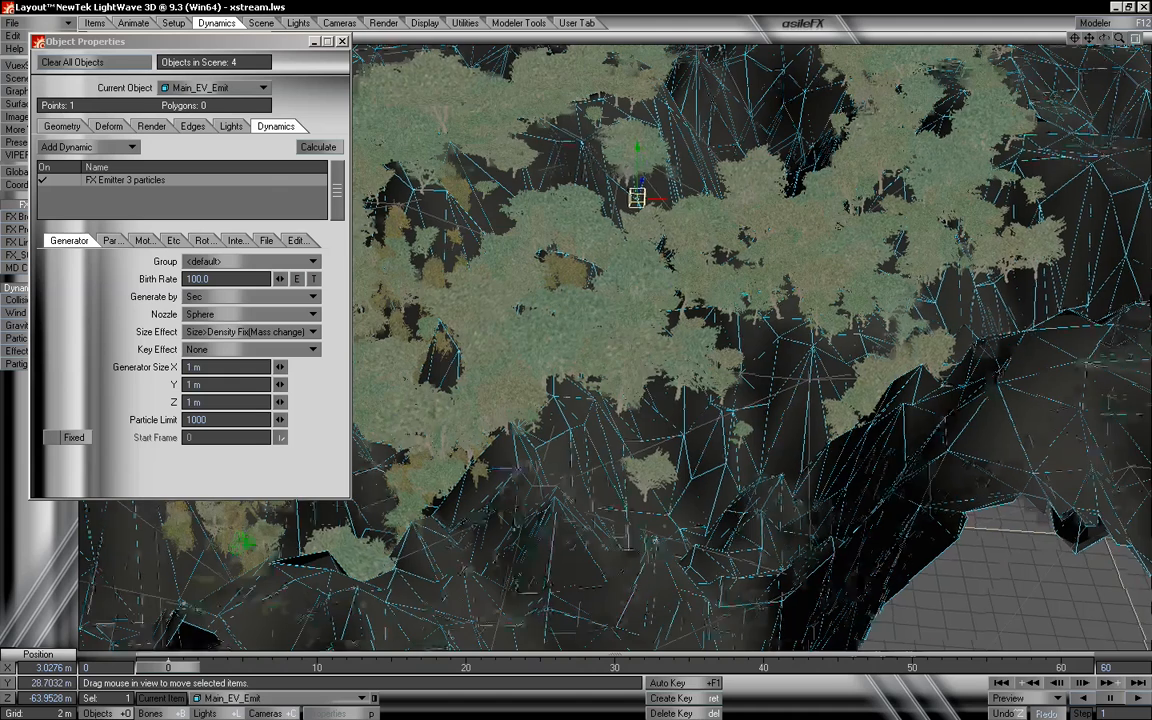
- Move the particle emitter deeper into the valley, to about X 6.96 m, Y 21.10 m, Z -45.44 m
drag(1104, 38, 1115, 81)
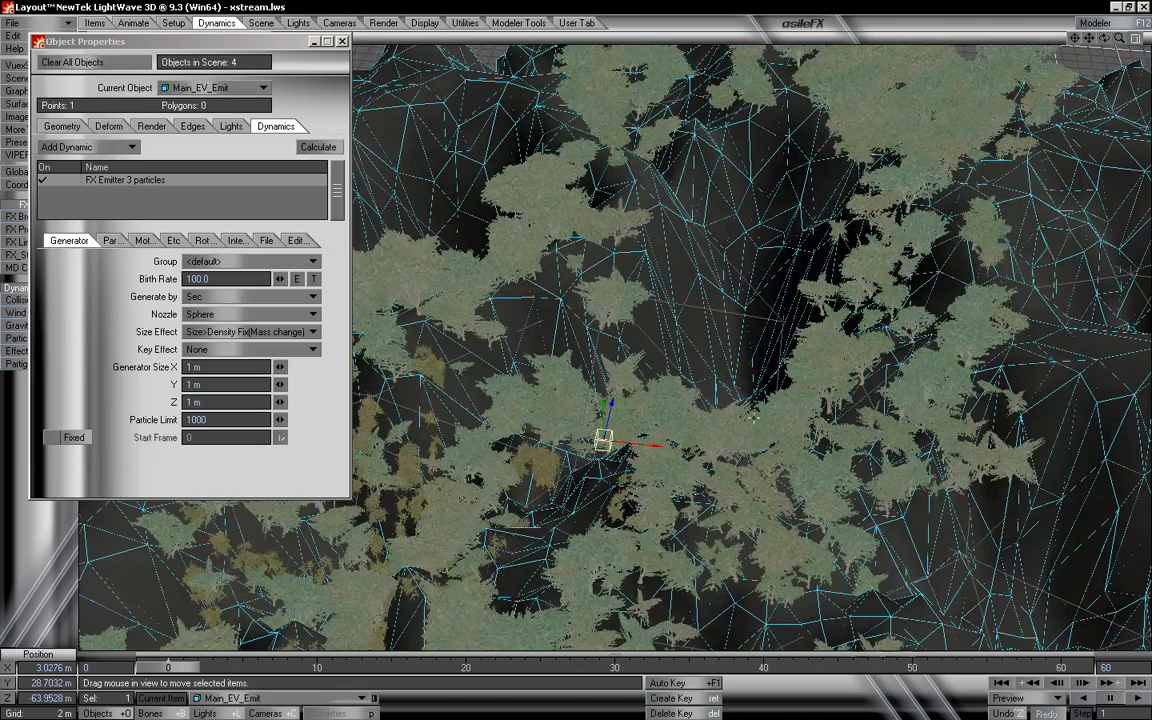
drag(643, 433, 695, 376)
right_drag(655, 383, 656, 368)
drag(656, 368, 689, 320)
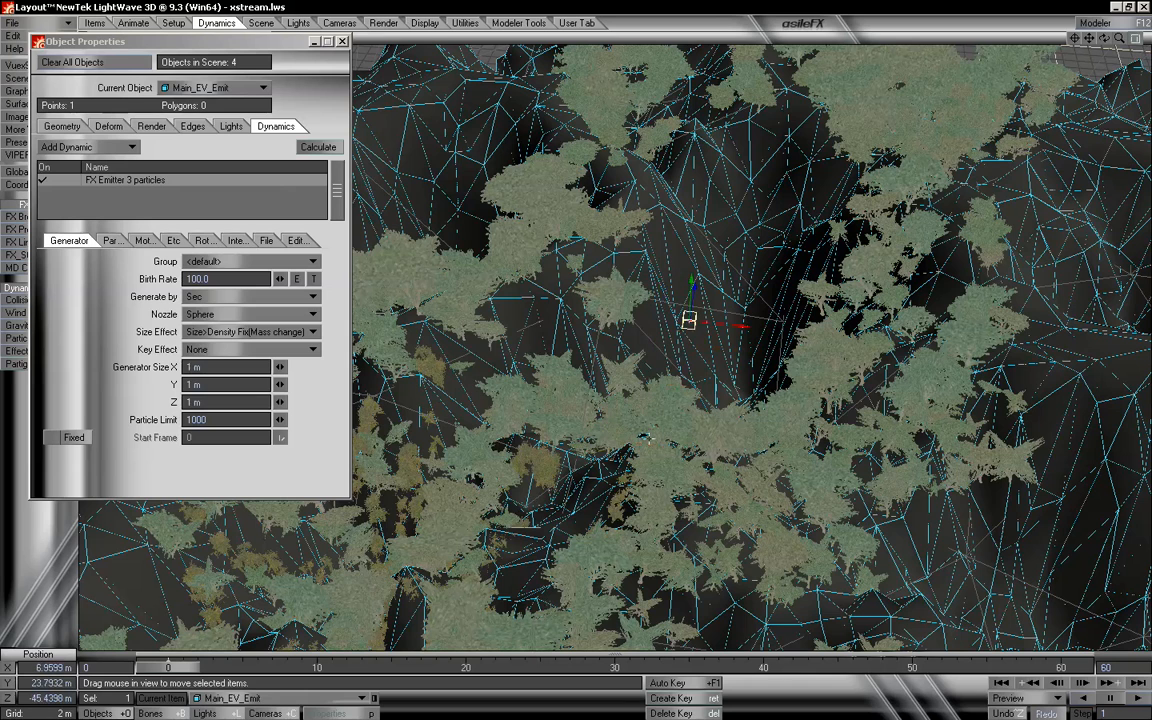
drag(1105, 39, 1141, 55)
right_drag(681, 292, 681, 318)
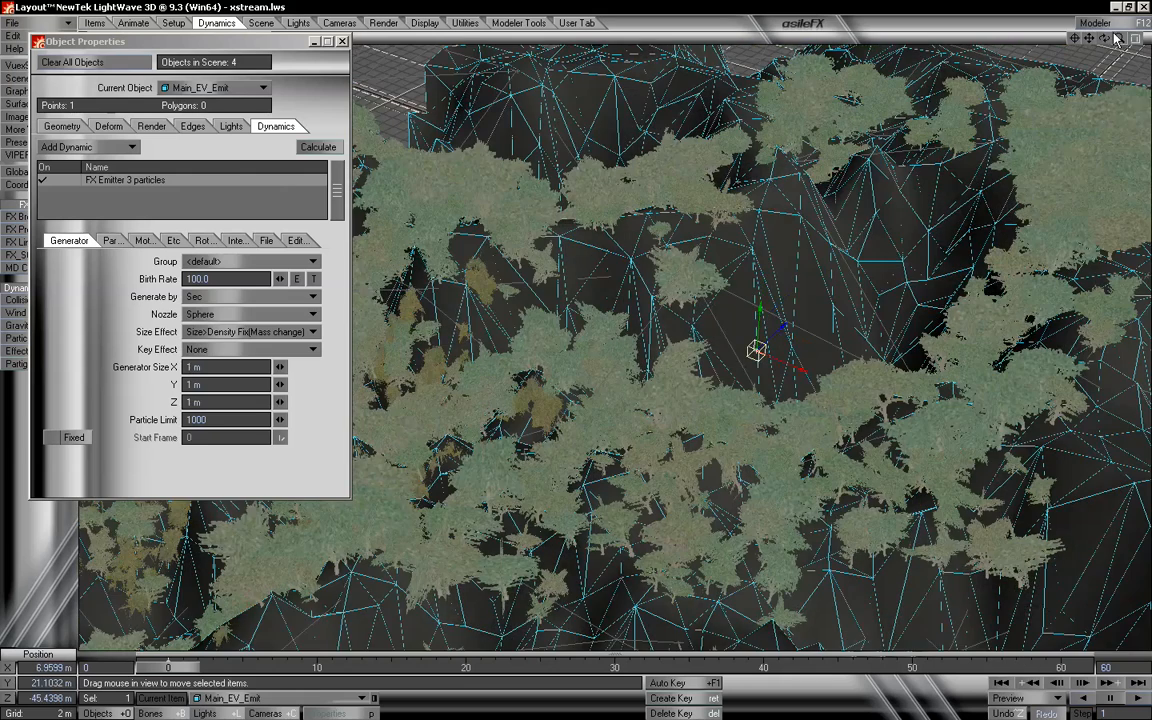
- Fine-tune the emitter's placement in the clearing near the cliff, to about X 9.04 m, Y 24.37 m, Z -48.53 m
drag(1105, 40, 1107, 44)
drag(700, 529, 700, 563)
right_drag(700, 563, 700, 529)
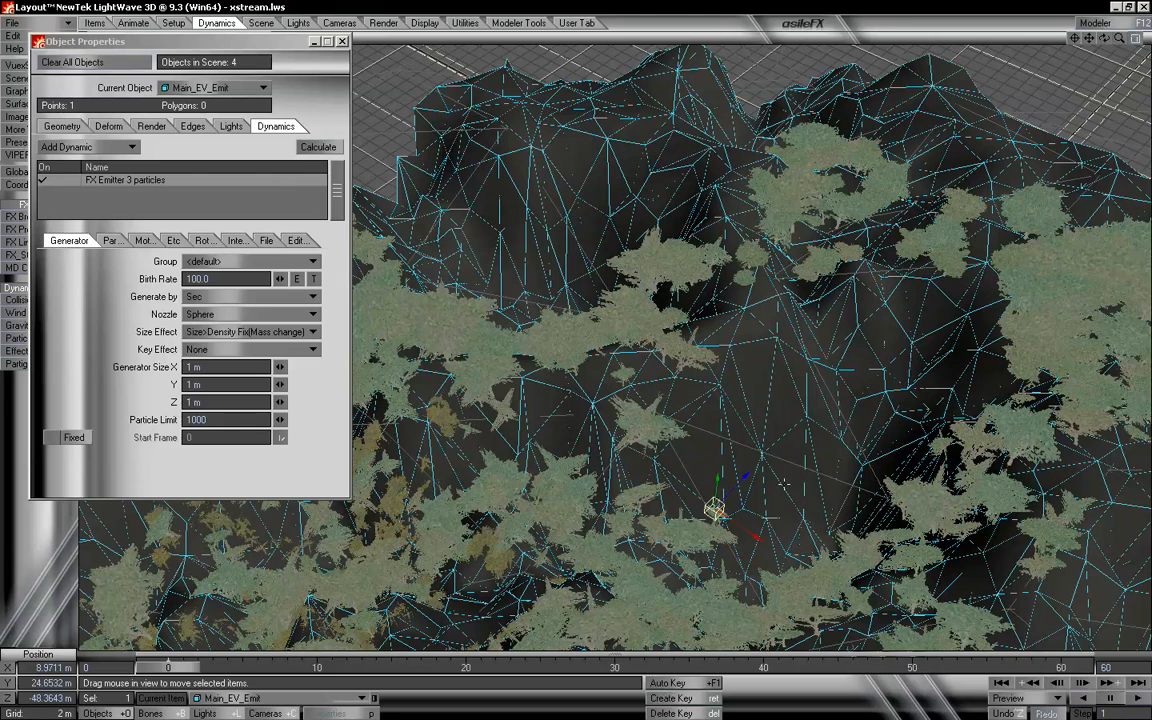
drag(785, 501, 784, 505)
drag(1105, 41, 1105, 38)
right_drag(753, 312, 753, 318)
right_drag(713, 268, 713, 271)
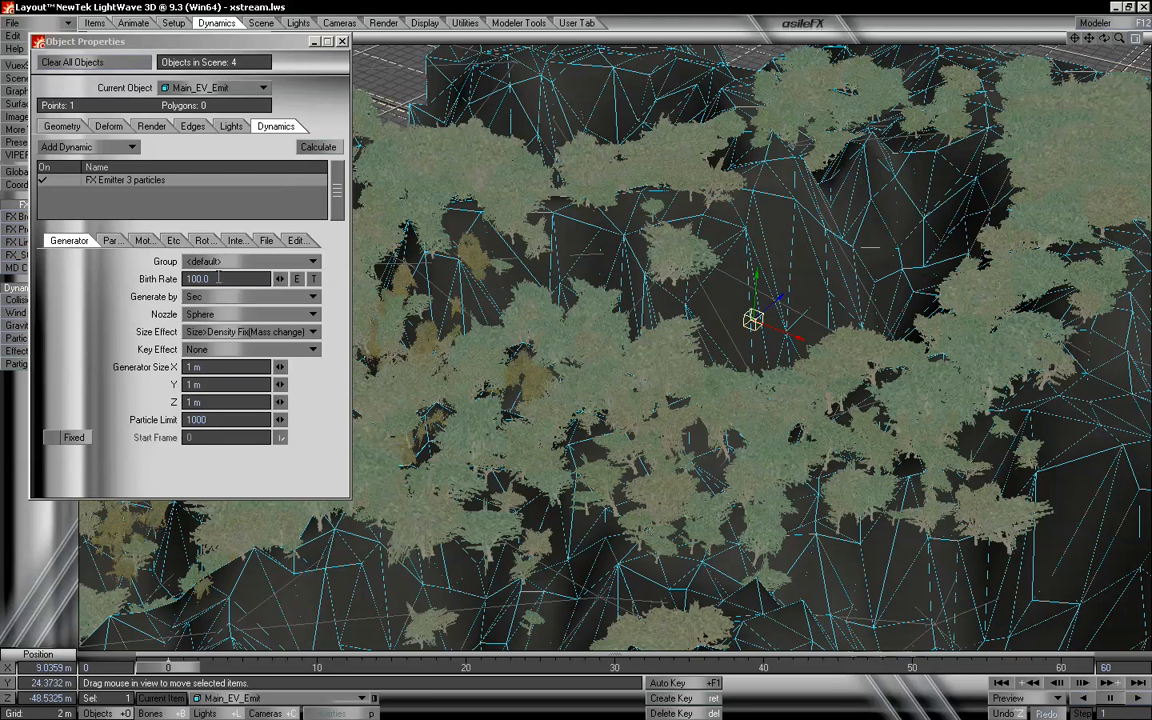
- Set the emitter's Generator Size to 3 m in X, Y and Z
click(226, 369)
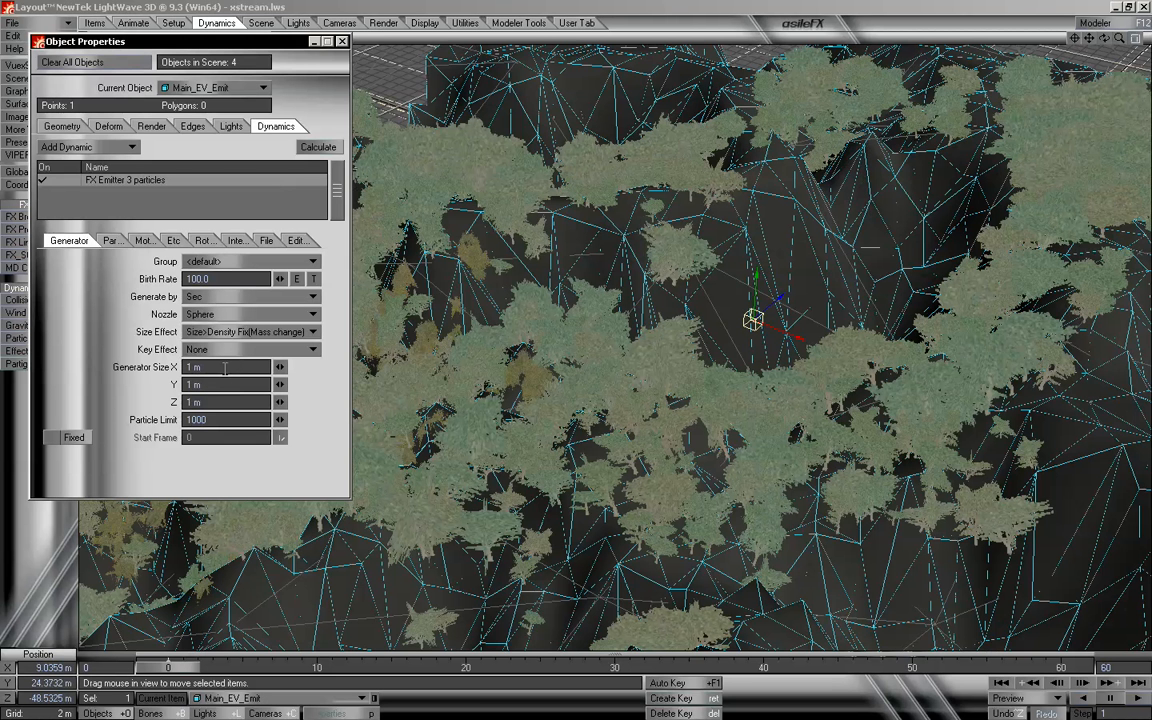
double_click(225, 366)
text(3)
key(Tab)
text(3)
key(Tab)
text(3)
key(Tab)
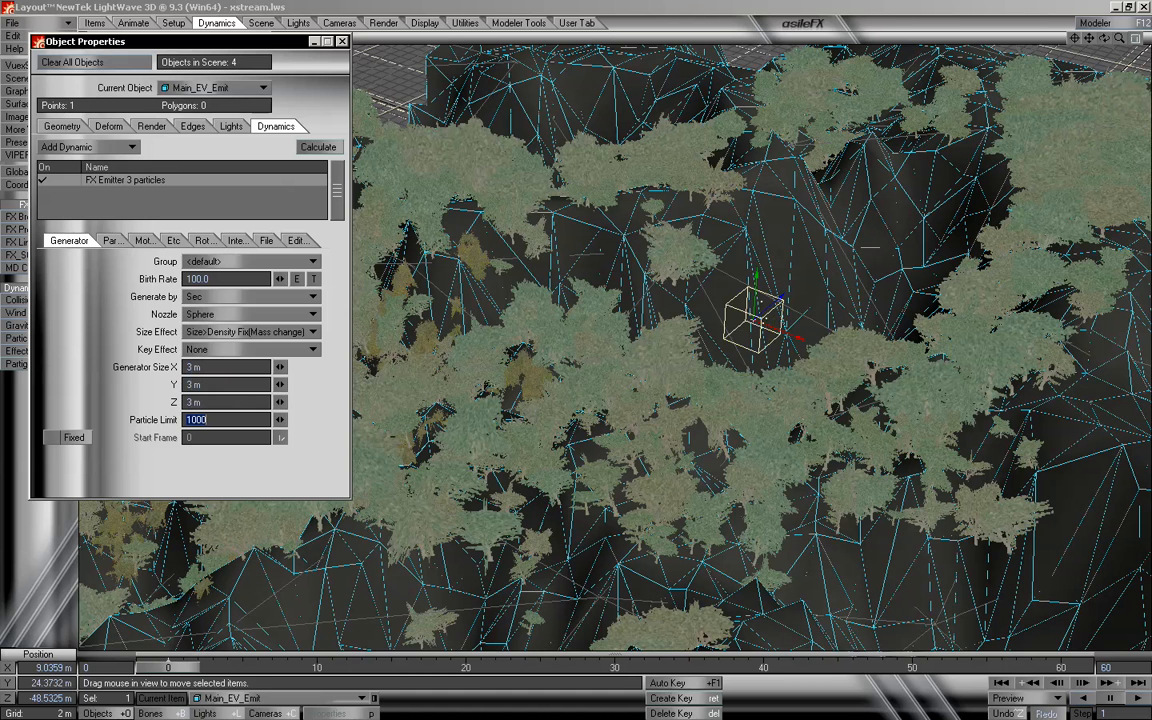
- Enlarge the emitter's Generator Size to 5 m in X, Y and Z and check it against the terrain
mouse_move(1104, 38)
mouse_down()
mouse_move(1075, 140)
mouse_move(1104, 42)
mouse_up()
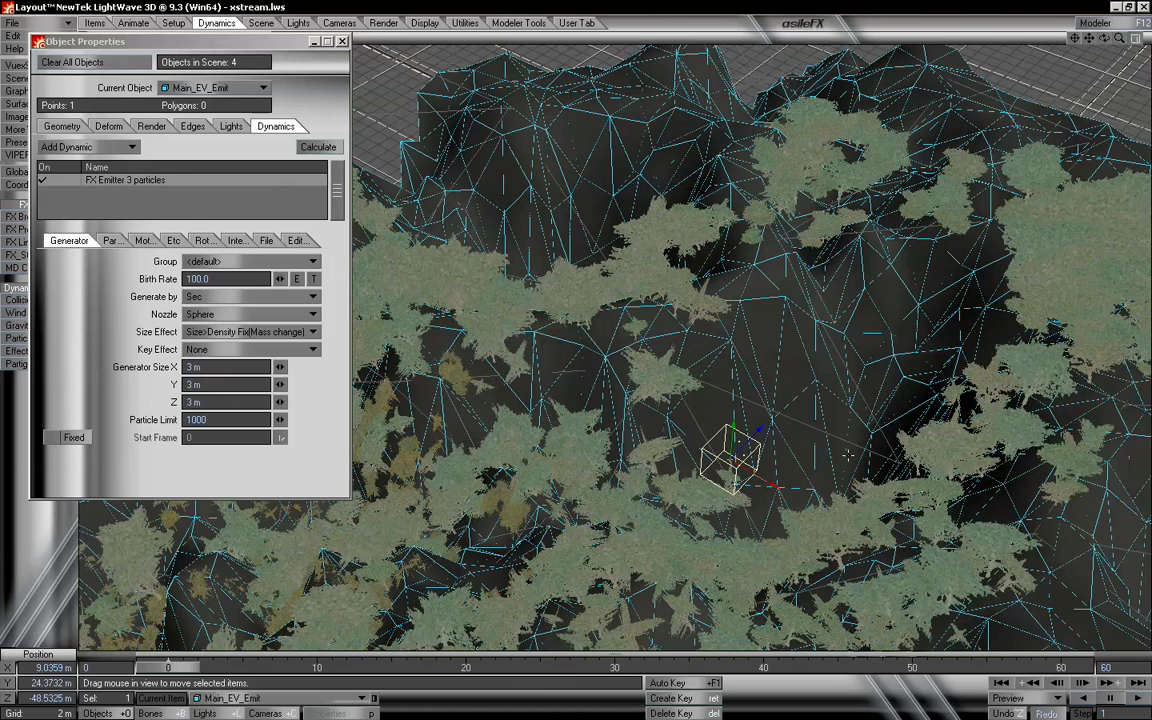
click(190, 367)
text(5)
key(Tab)
text(5)
key(Tab)
text(5)
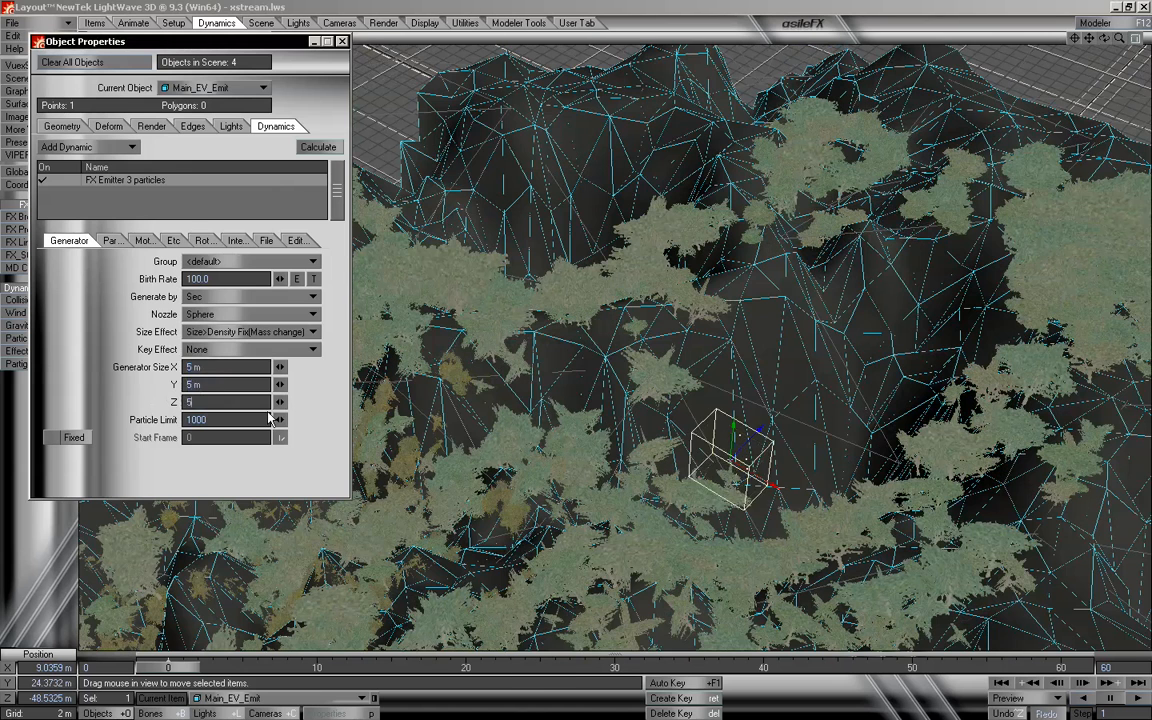
key(Tab)
drag(1105, 39, 1091, 68)
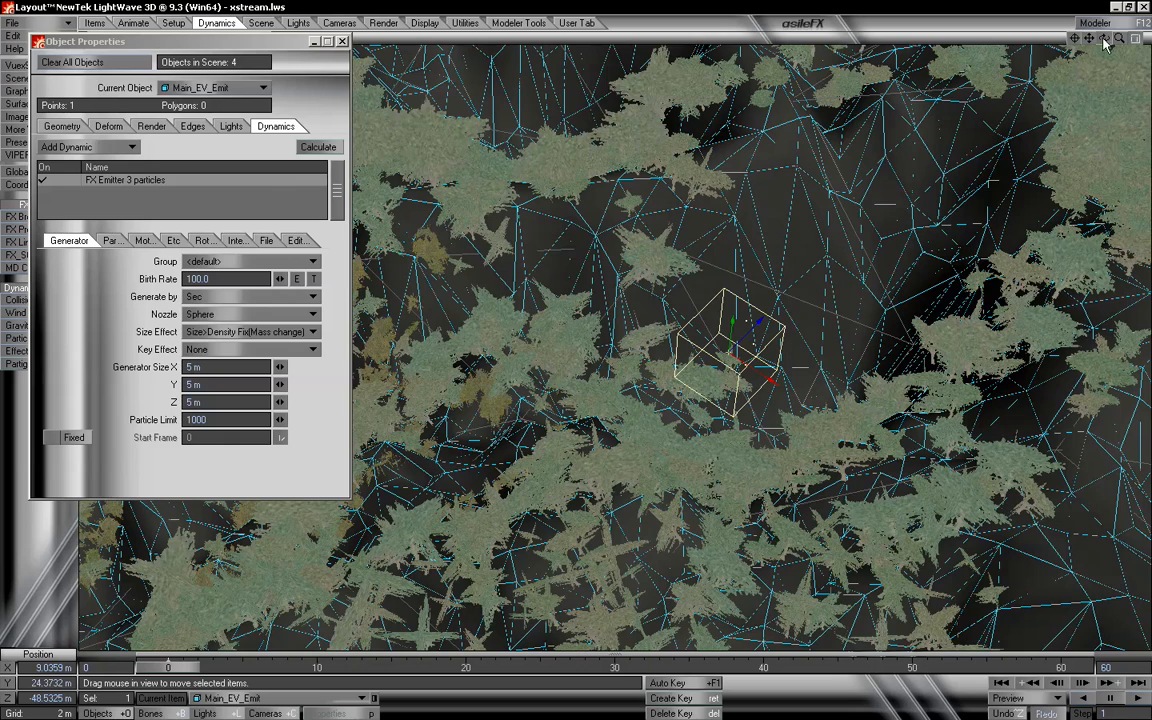
mouse_move(1077, 44)
mouse_down()
mouse_move(1113, 47)
mouse_move(1096, 48)
mouse_move(1104, 43)
mouse_move(1130, 126)
mouse_move(1086, 44)
mouse_move(1109, 54)
mouse_move(1104, 39)
mouse_move(1090, 41)
mouse_up()
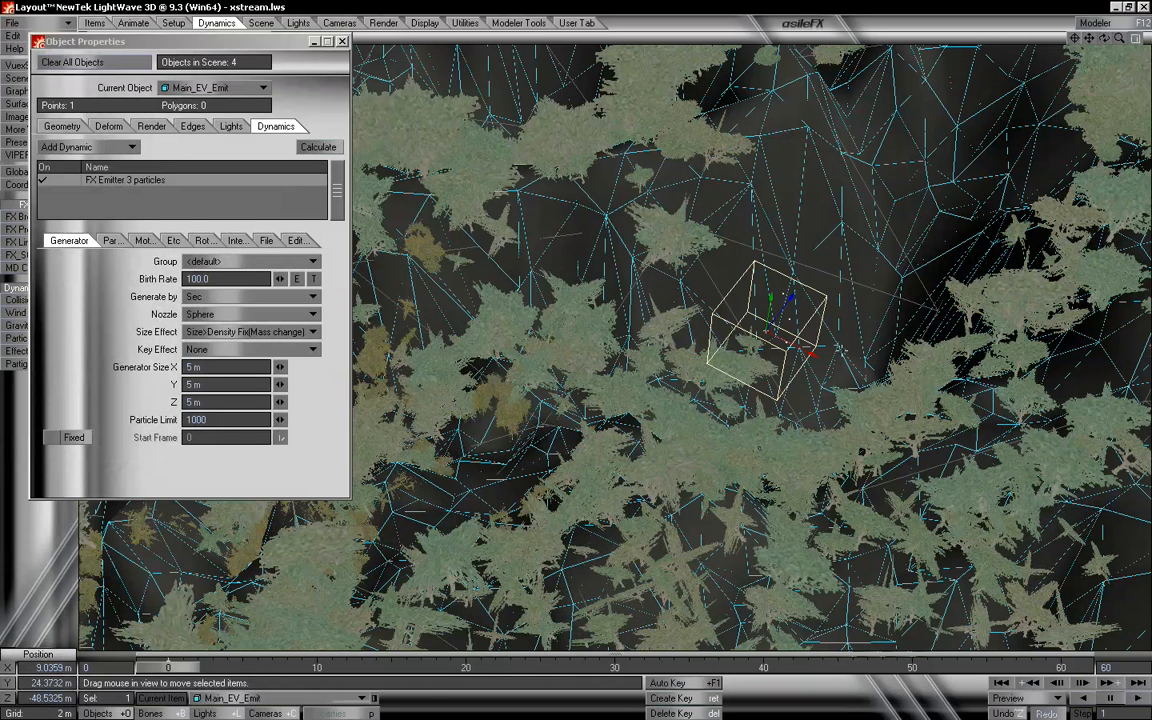
- Set the emitter's Particle Limit to 10000 and its Birth Rate to 25, and preview the emission along the timeline
click(220, 420)
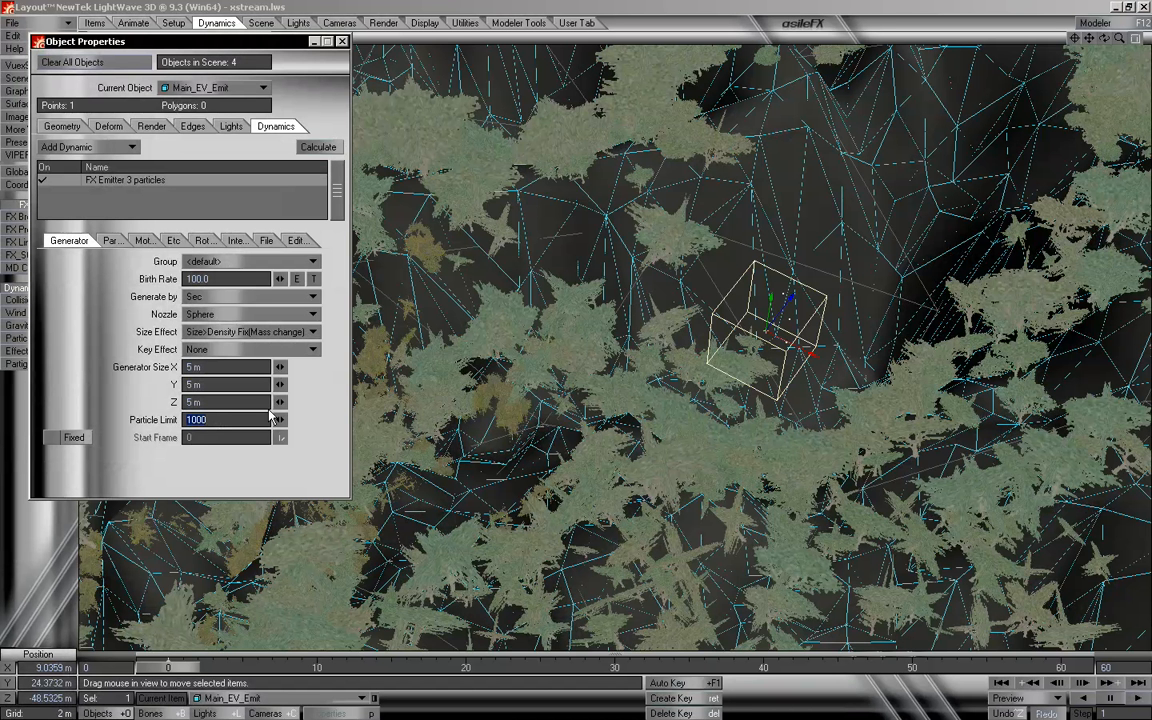
text(10000)
key(Return)
drag(229, 283, 165, 279)
text(25)
key(Tab)
key(Tab)
key(Tab)
key(Tab)
key(Return)
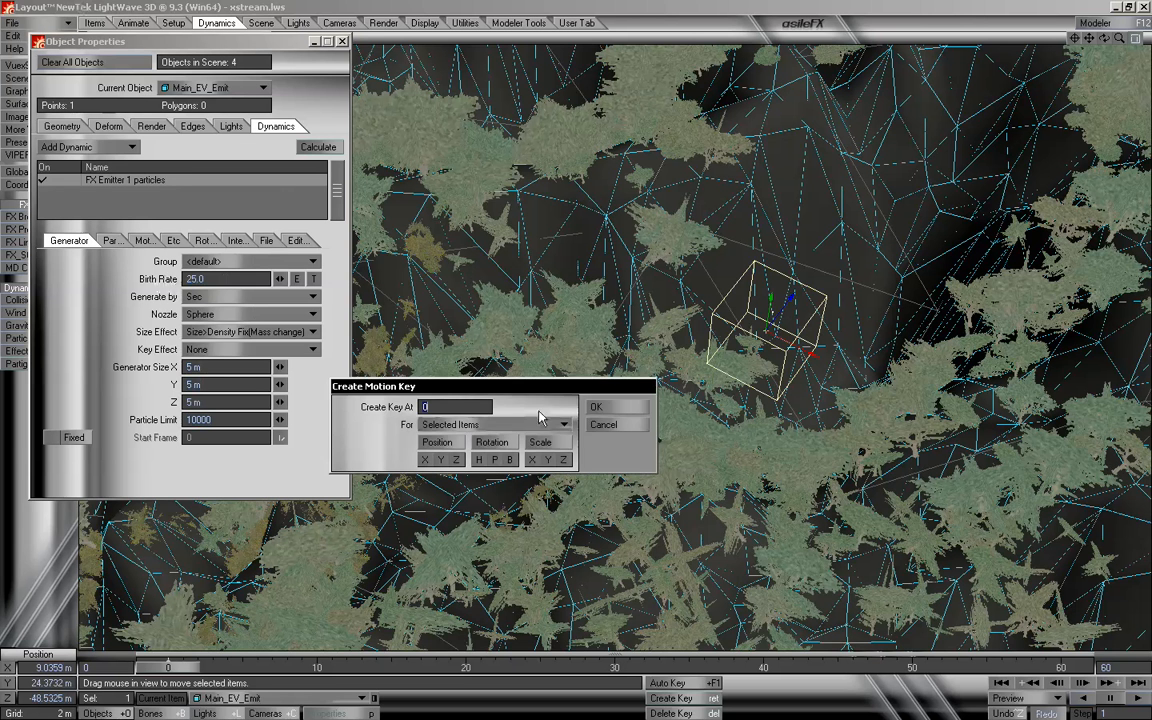
click(600, 425)
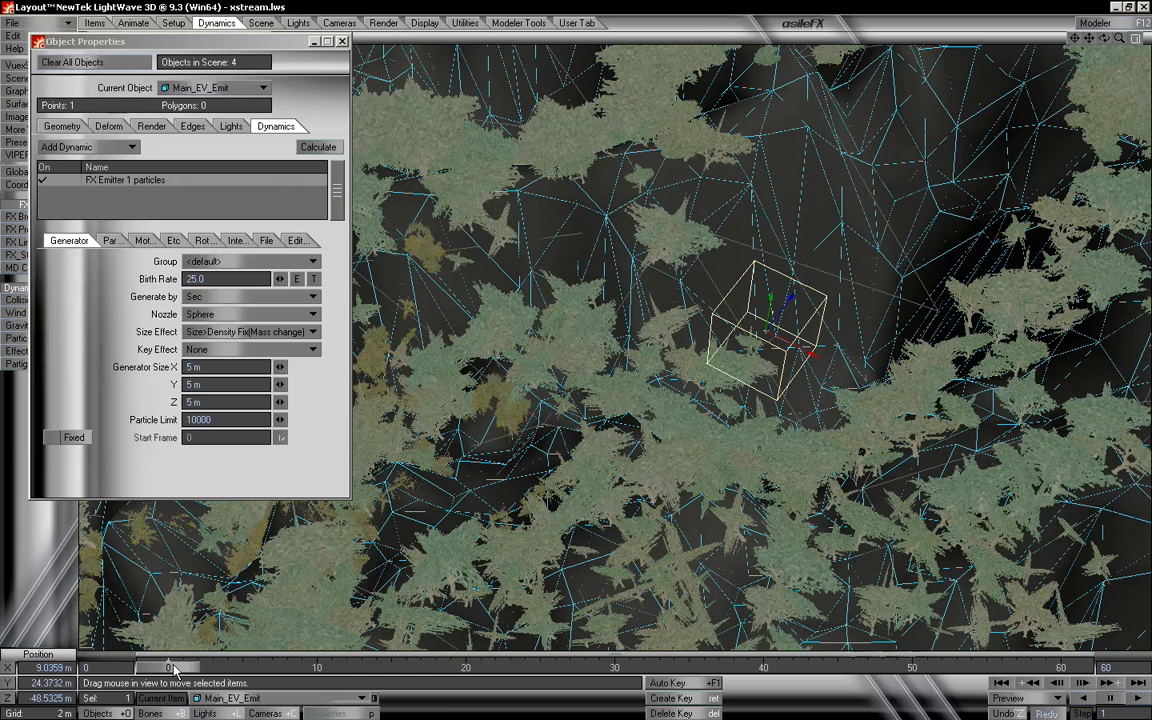
mouse_move(168, 667)
mouse_down()
mouse_move(1061, 667)
mouse_move(168, 667)
mouse_up()
- Extend the scene's end frame to 300
click(97, 240)
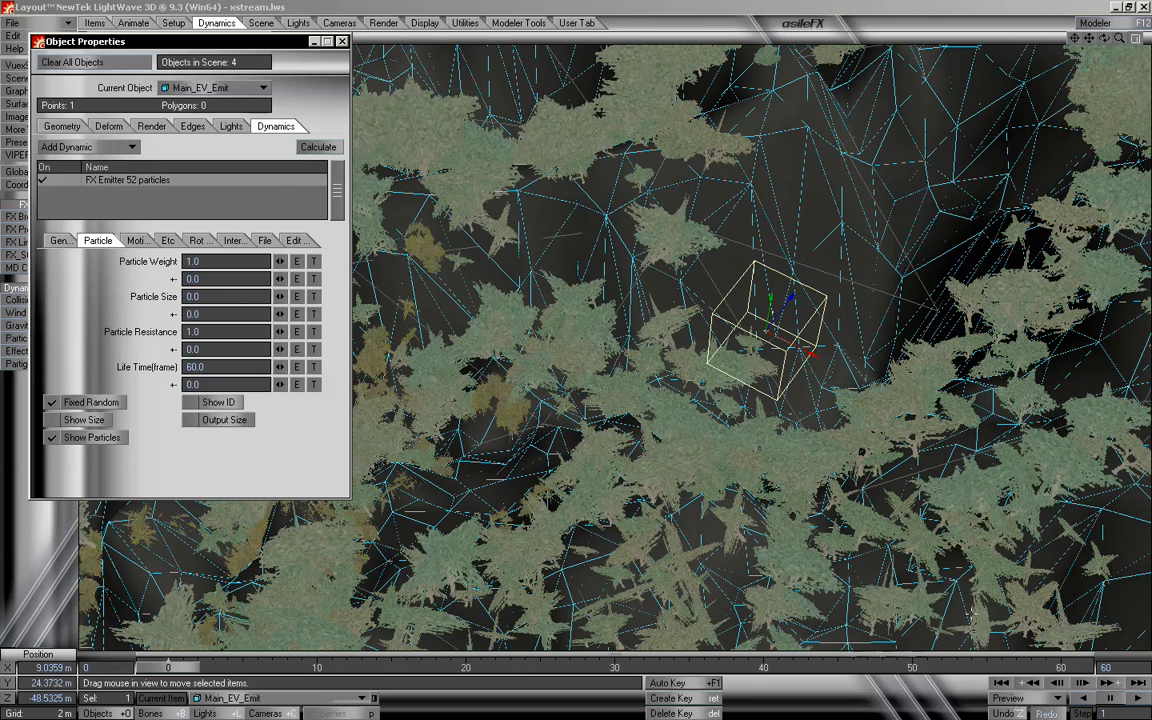
click(1014, 602)
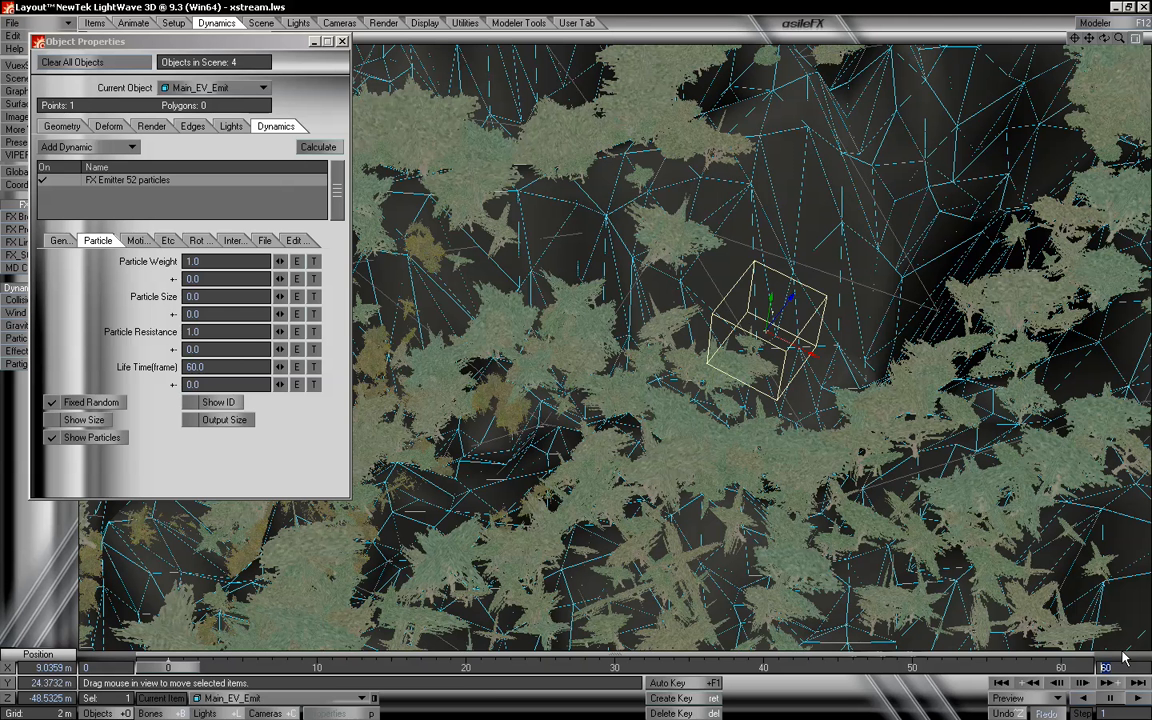
text(300)
key(Return)
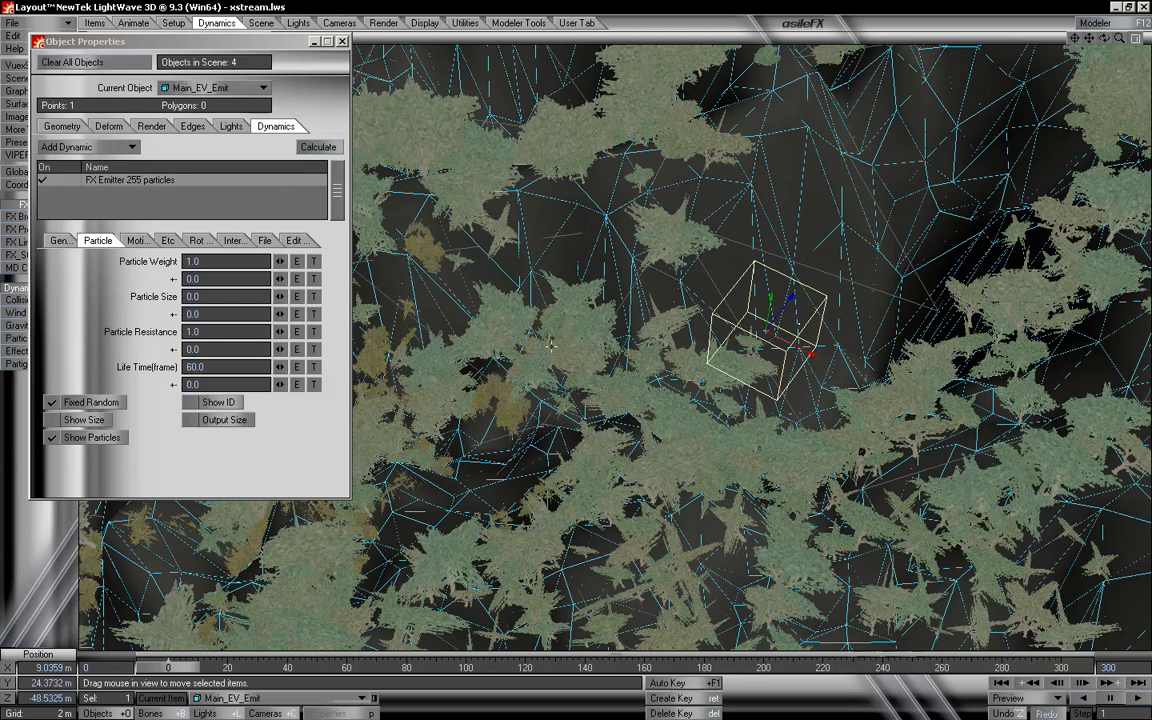
- Set the emitter's particle Life Time to 300 frames and preview the particles along the timeline
click(218, 368)
drag(218, 369, 172, 364)
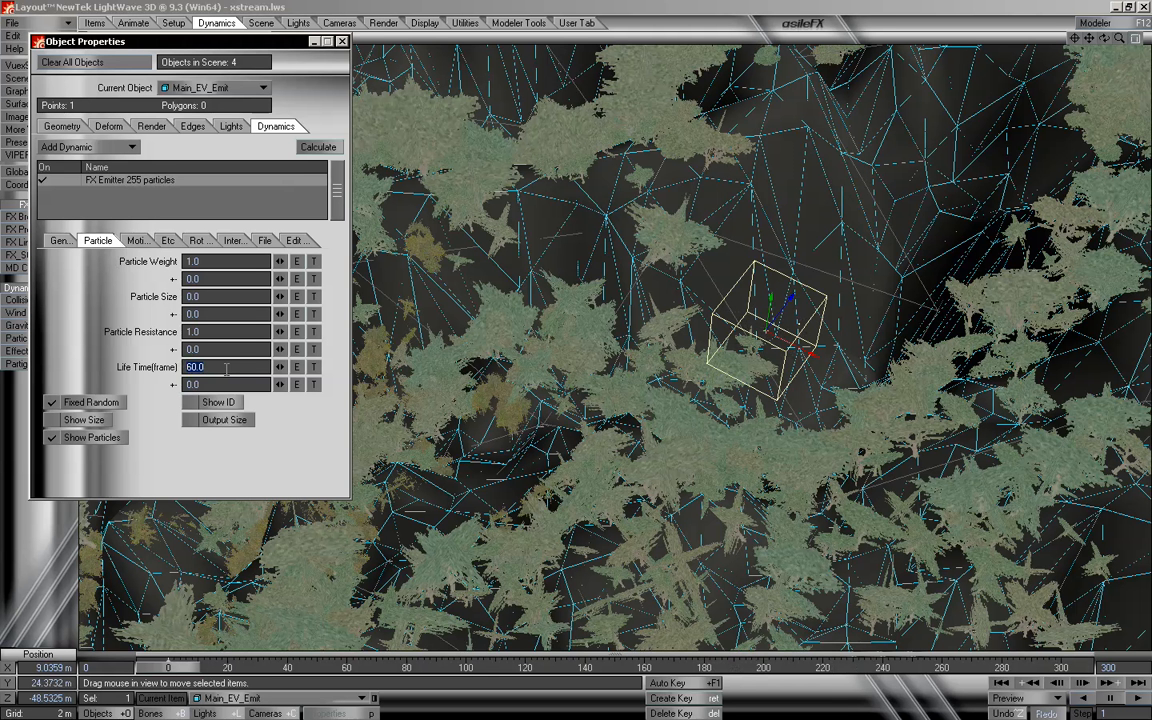
text(300)
key(Tab)
key(Return)
mouse_move(165, 662)
mouse_down()
mouse_move(1061, 667)
mouse_move(160, 667)
mouse_up()
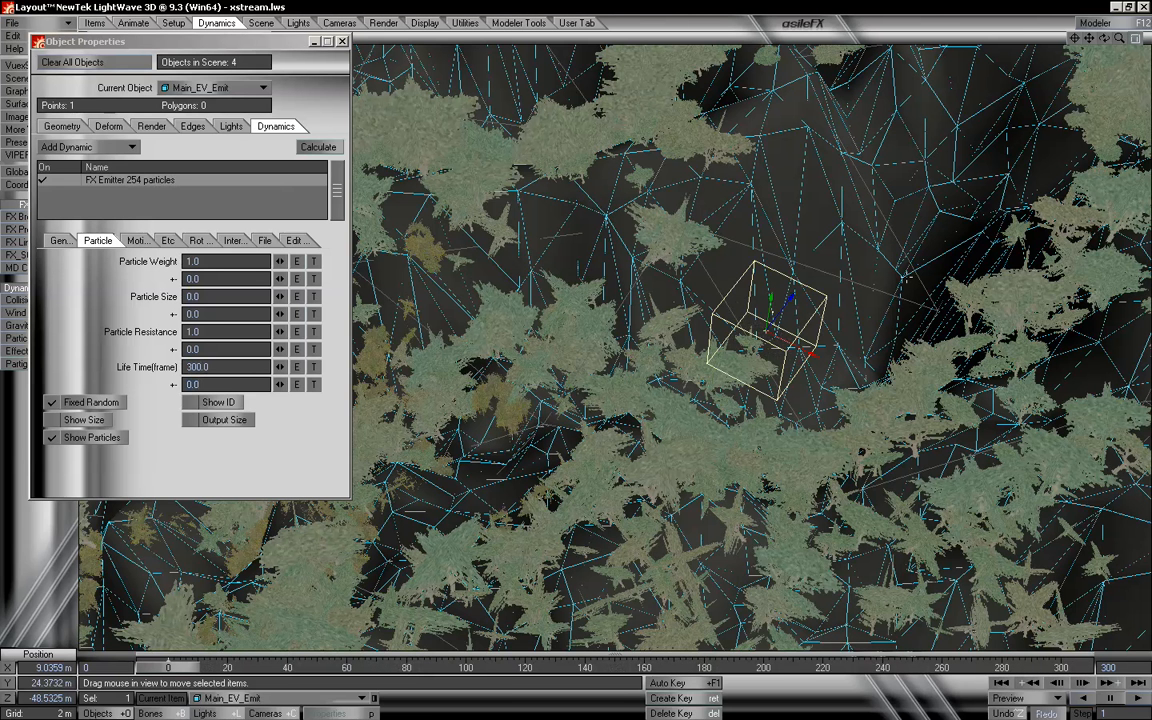
- Reposition the emitter above the valley clearing at about X 6.77 m, Y 26.05 m, Z -49.18 m and check it along the timeline
drag(1104, 38, 1106, 39)
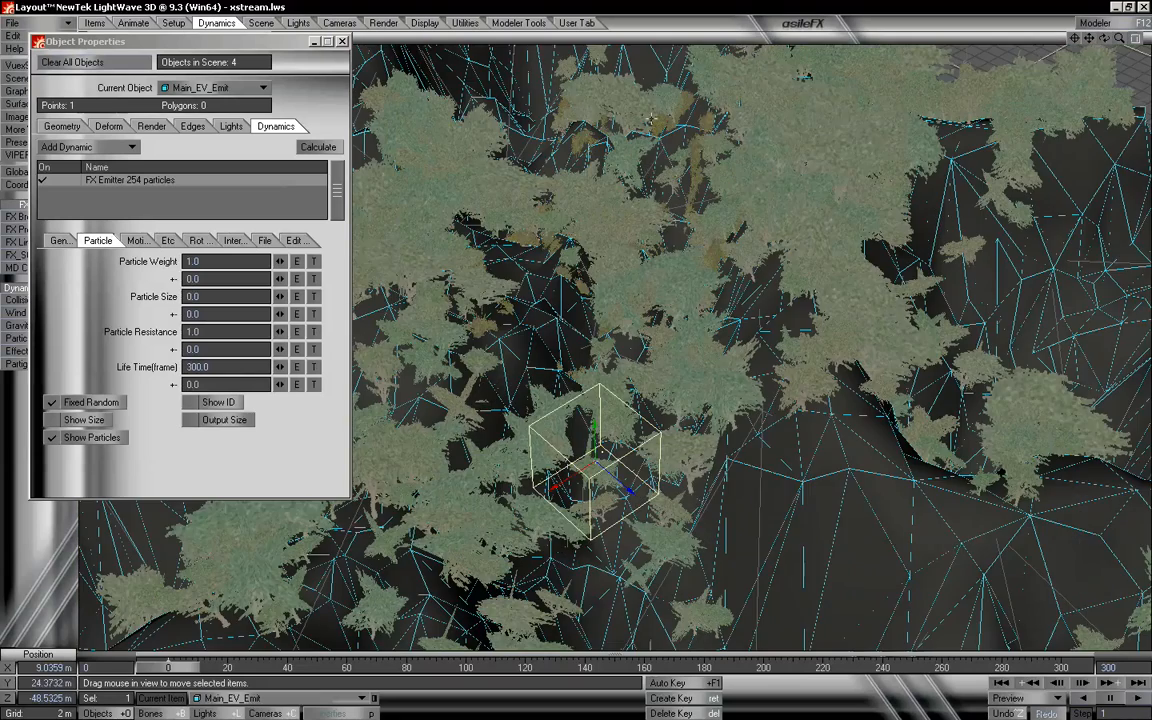
drag(1105, 39, 1104, 38)
drag(614, 407, 640, 354)
mouse_move(182, 668)
mouse_down()
mouse_move(848, 668)
mouse_move(167, 668)
mouse_up()
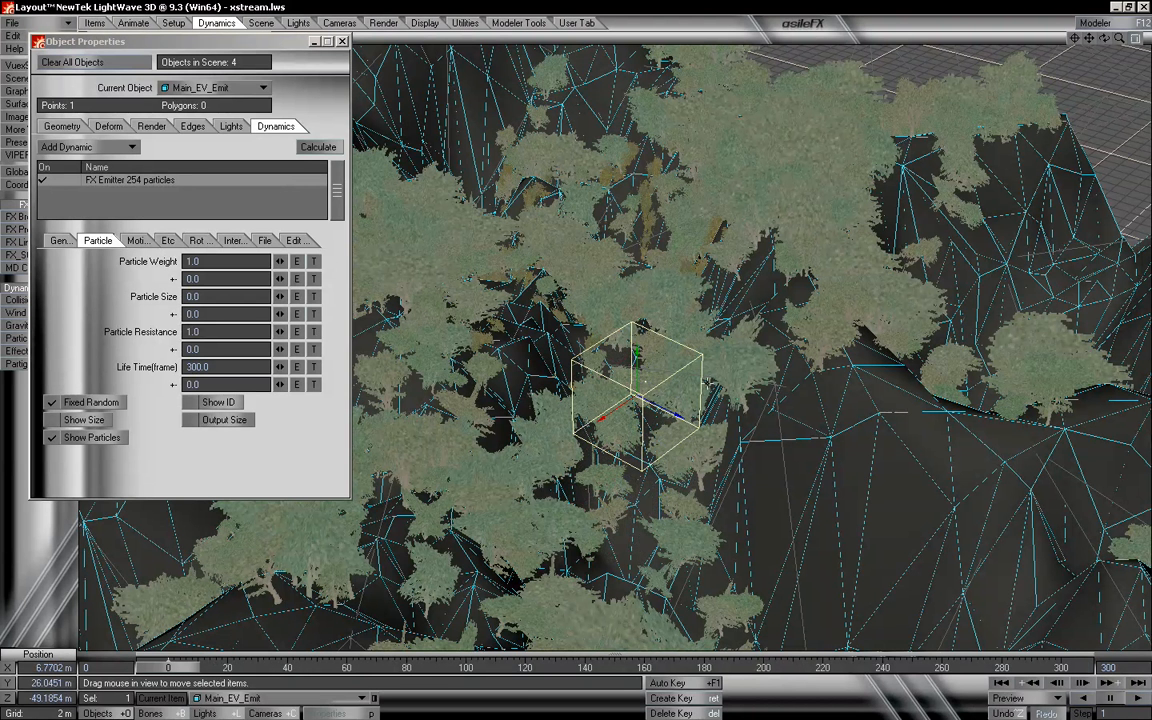
drag(1105, 39, 1012, 153)
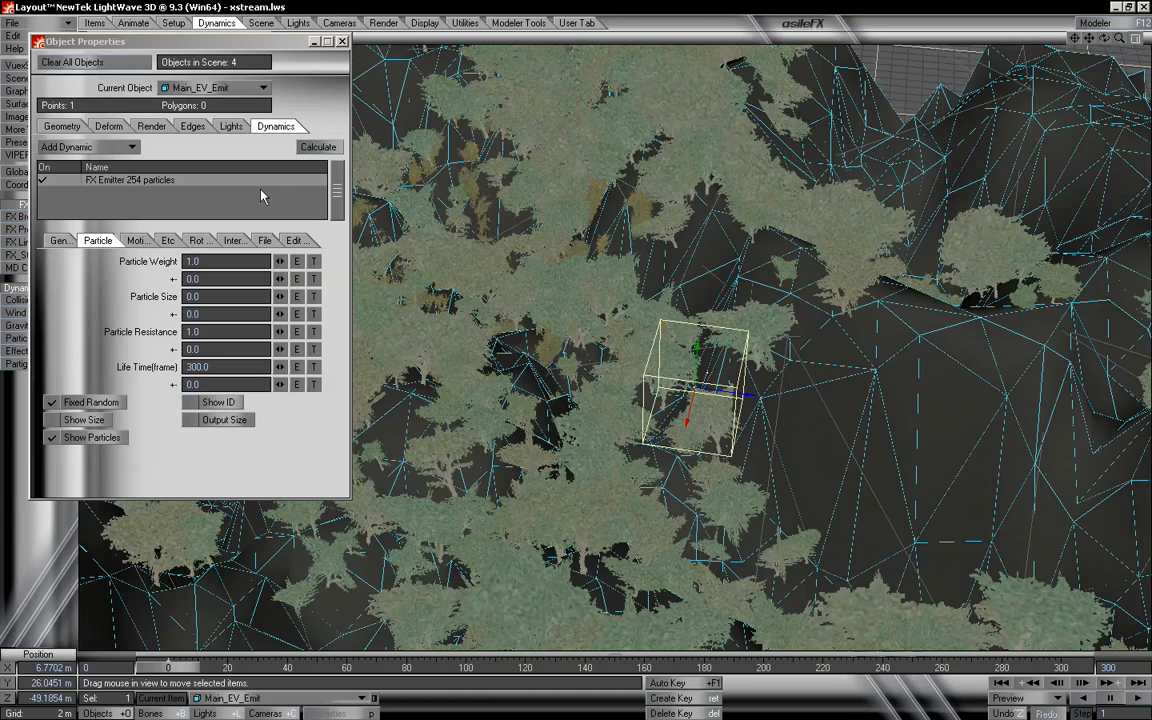
- Assign the Main_EV_Emit particle emitter to the HV_group group
click(166, 240)
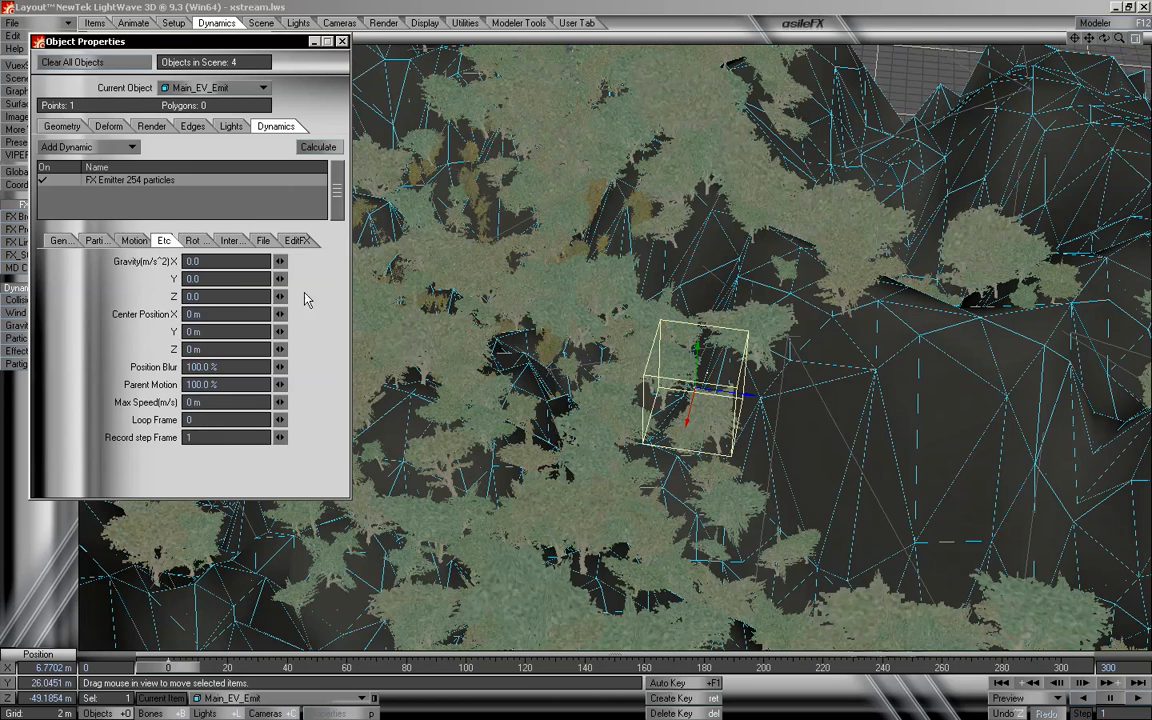
drag(1104, 39, 1000, 88)
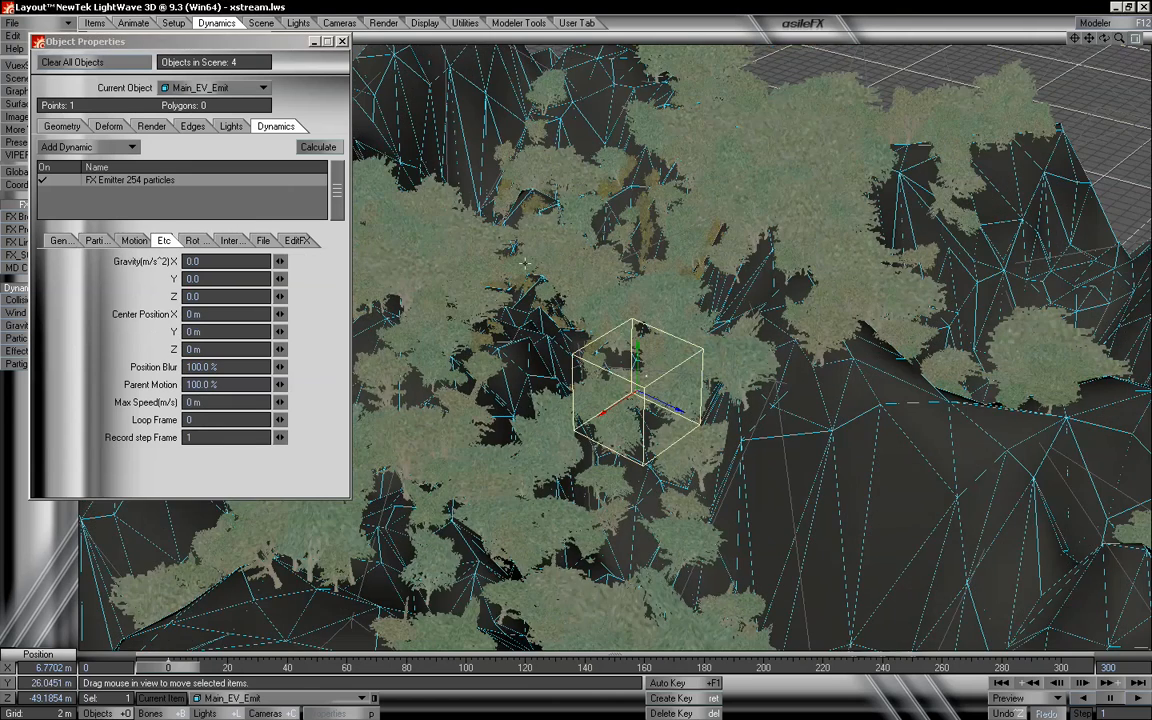
drag(1104, 38, 1132, 48)
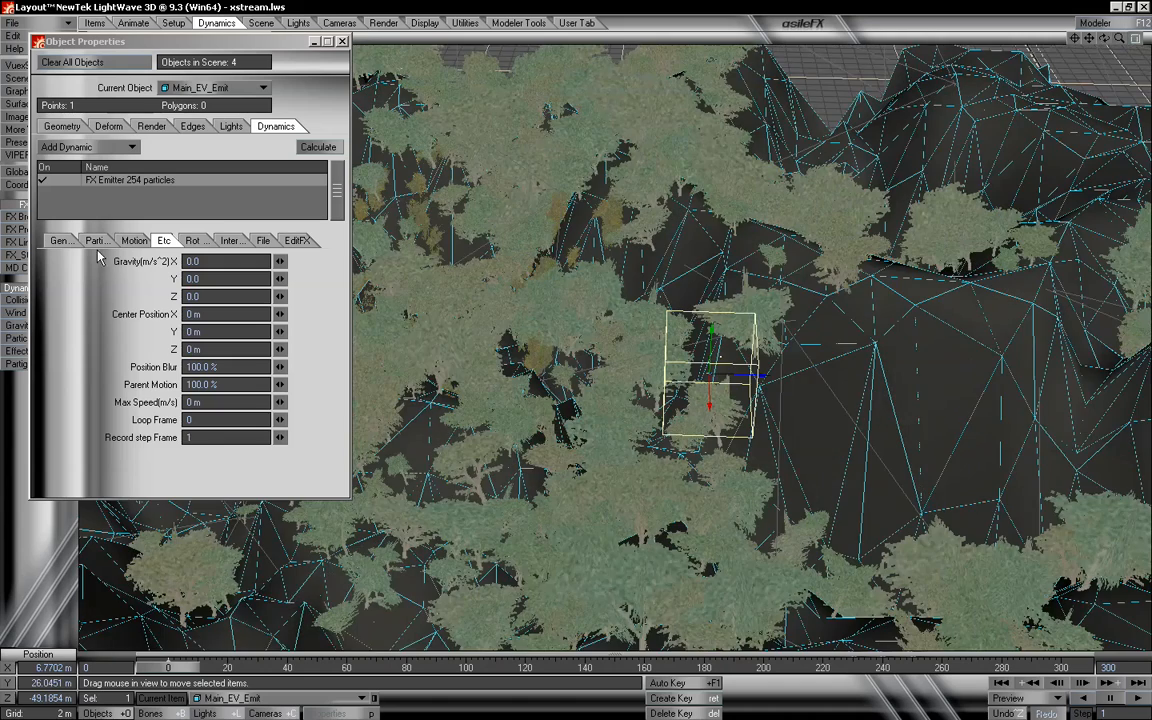
click(64, 242)
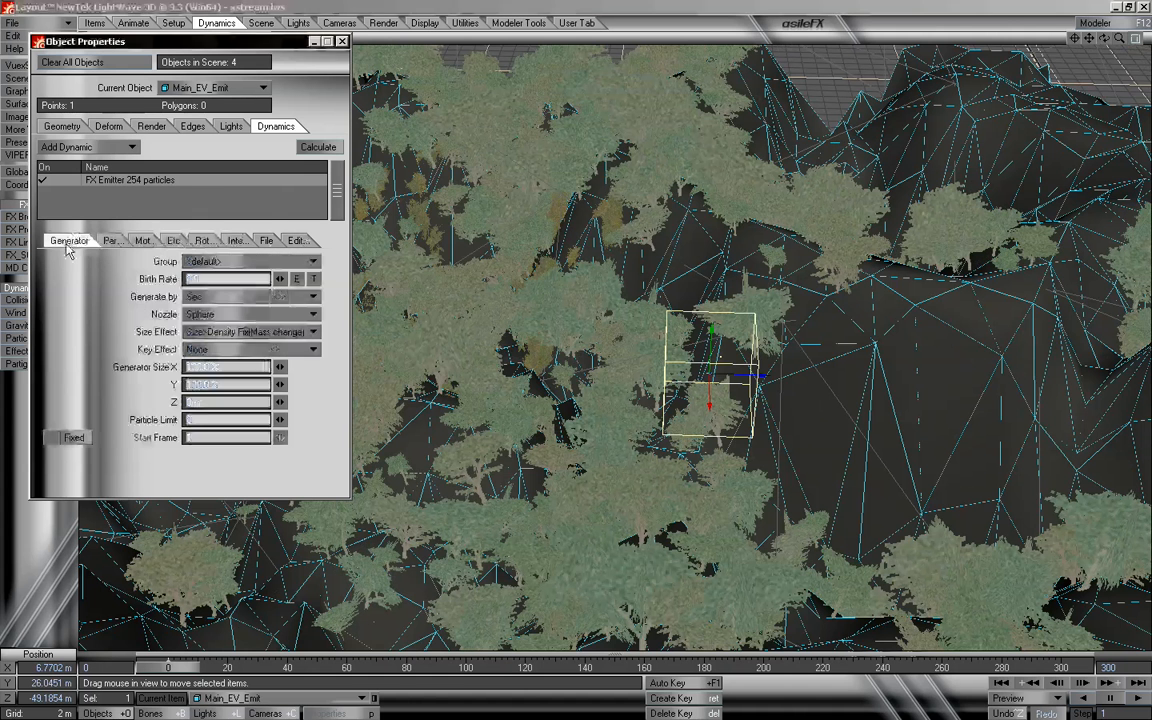
click(241, 265)
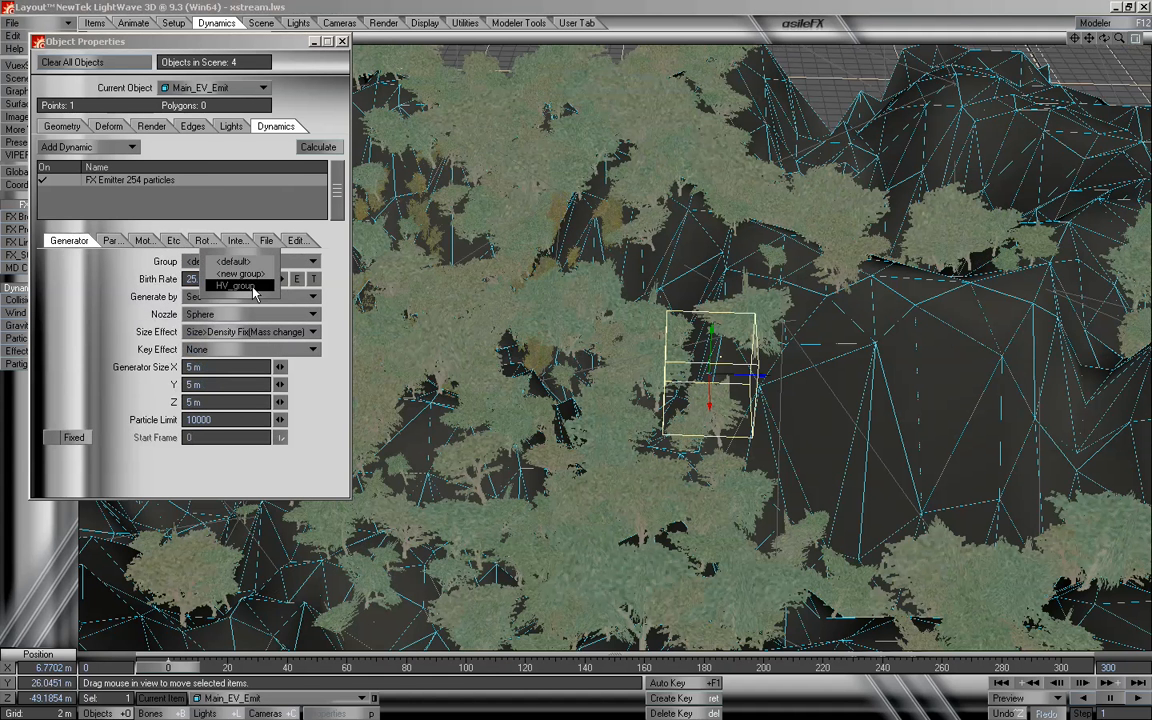
click(253, 288)
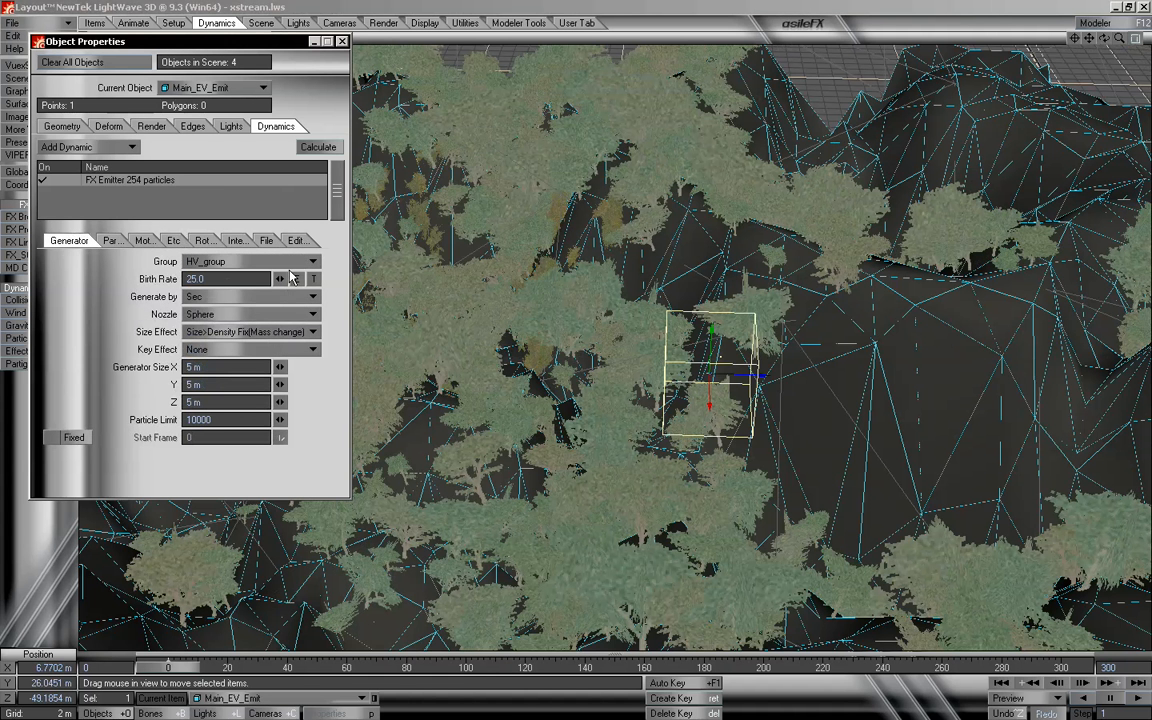
- Set the emitter's Y gravity to -2.0 and check how the particles fall onto the terrain from several angles
click(168, 241)
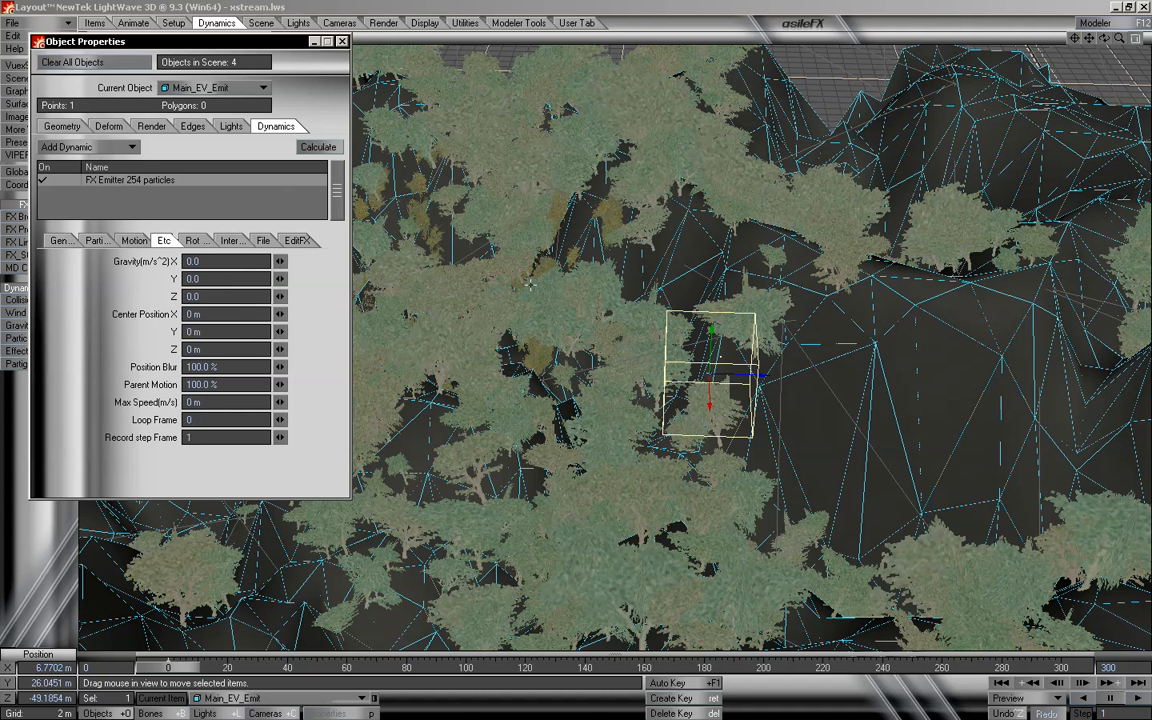
click(211, 281)
text(-)
key(Tab)
key(Tab)
key(Tab)
key(Tab)
key(Tab)
key(Tab)
key(Tab)
key(Tab)
key(Tab)
key(Tab)
mouse_move(168, 667)
mouse_down()
mouse_move(1006, 667)
mouse_move(168, 667)
mouse_up()
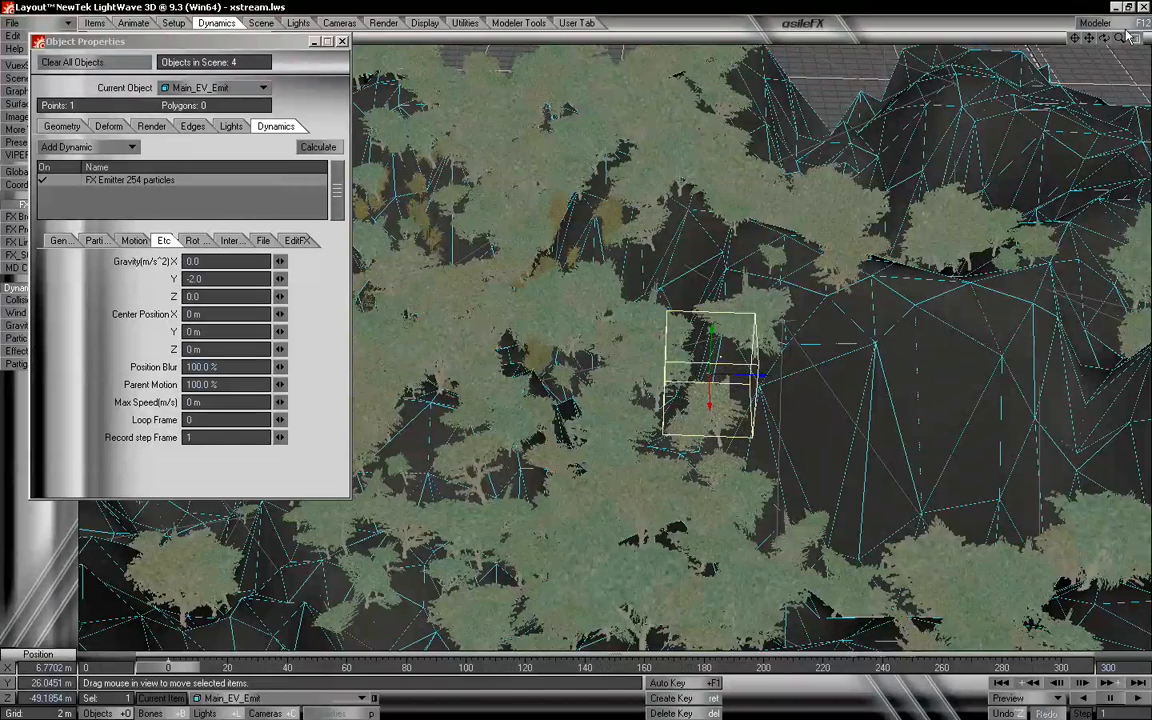
drag(1104, 38, 1015, 38)
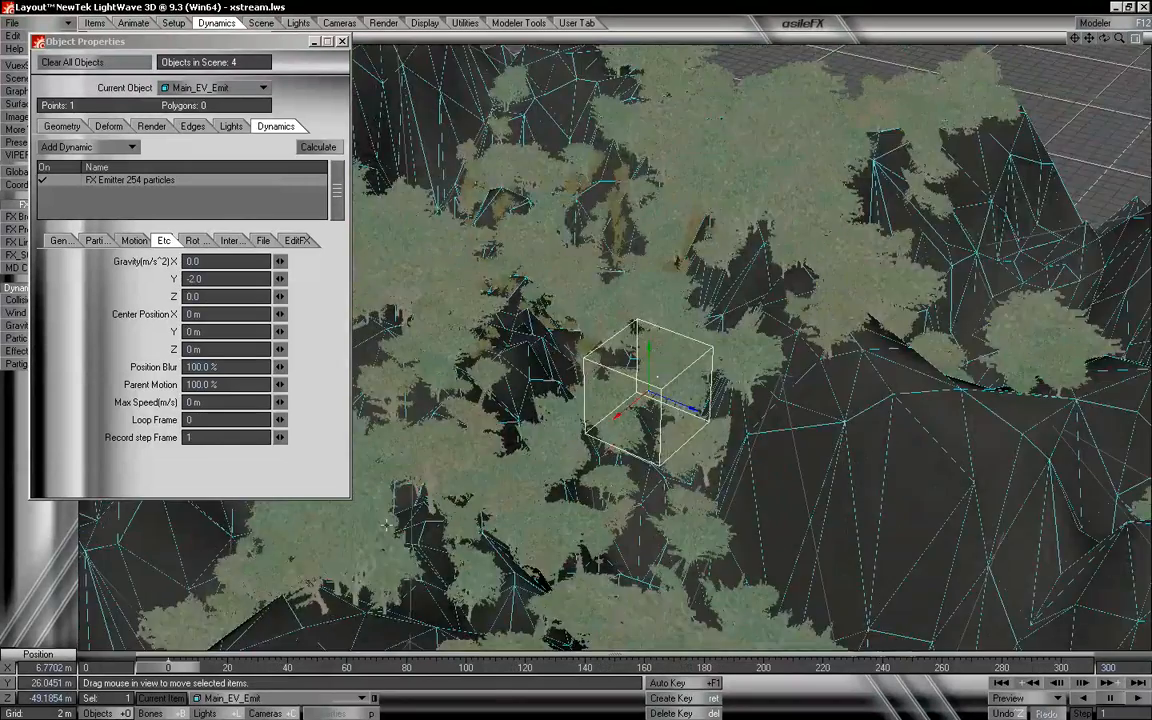
drag(185, 667, 185, 640)
mouse_move(1104, 39)
mouse_down()
mouse_move(1075, 45)
mouse_move(1090, 42)
mouse_up()
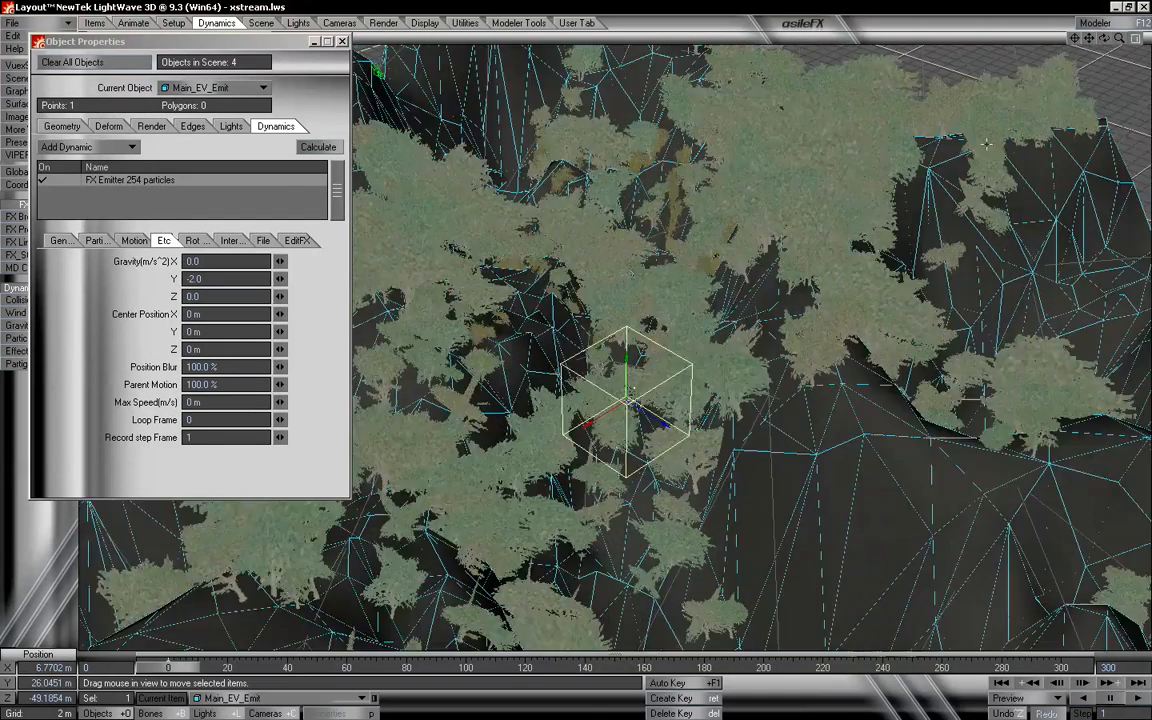
mouse_move(160, 667)
mouse_down()
mouse_move(933, 667)
mouse_move(166, 667)
mouse_up()
mouse_move(1104, 38)
mouse_down()
mouse_move(1130, 38)
mouse_move(1112, 40)
mouse_up()
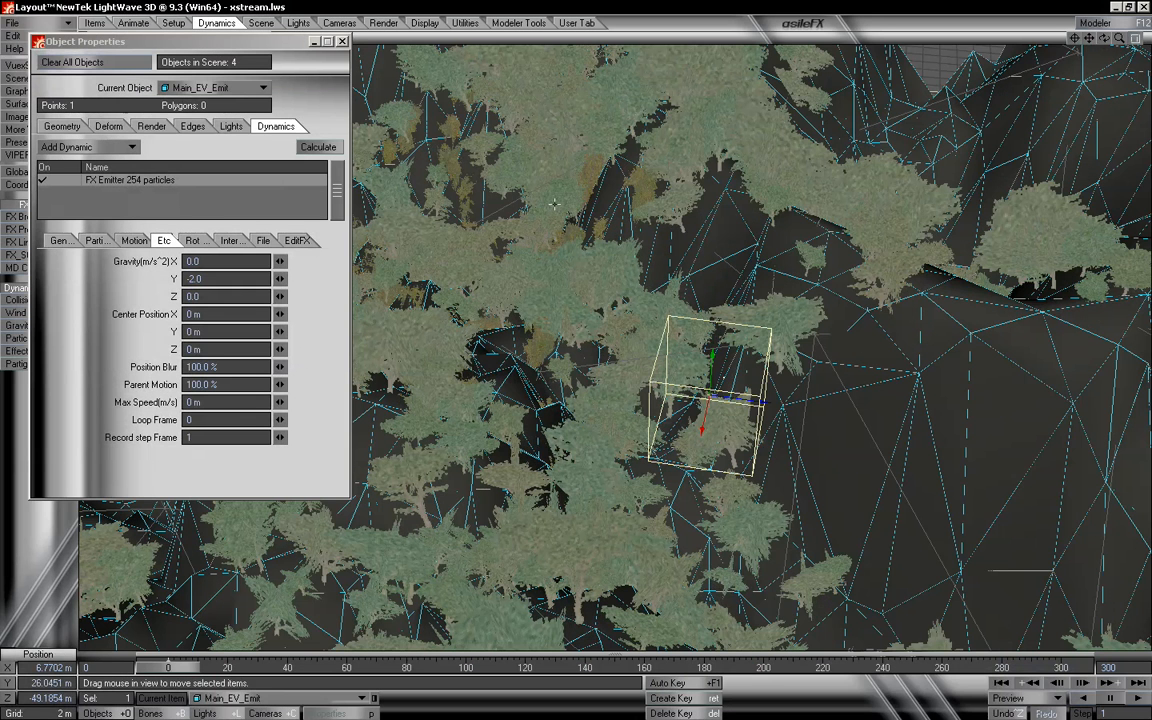
click(343, 42)
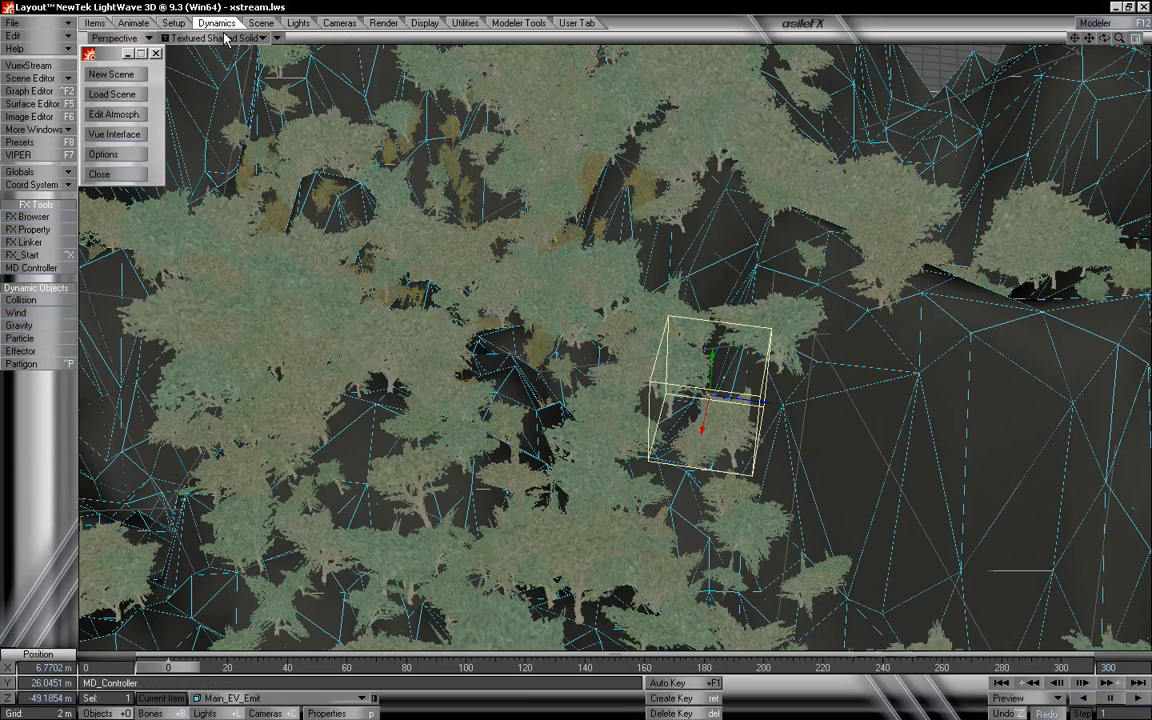
- Add a wind effector named Wind_forHVEmit and assign it to the HV_group group
click(16, 312)
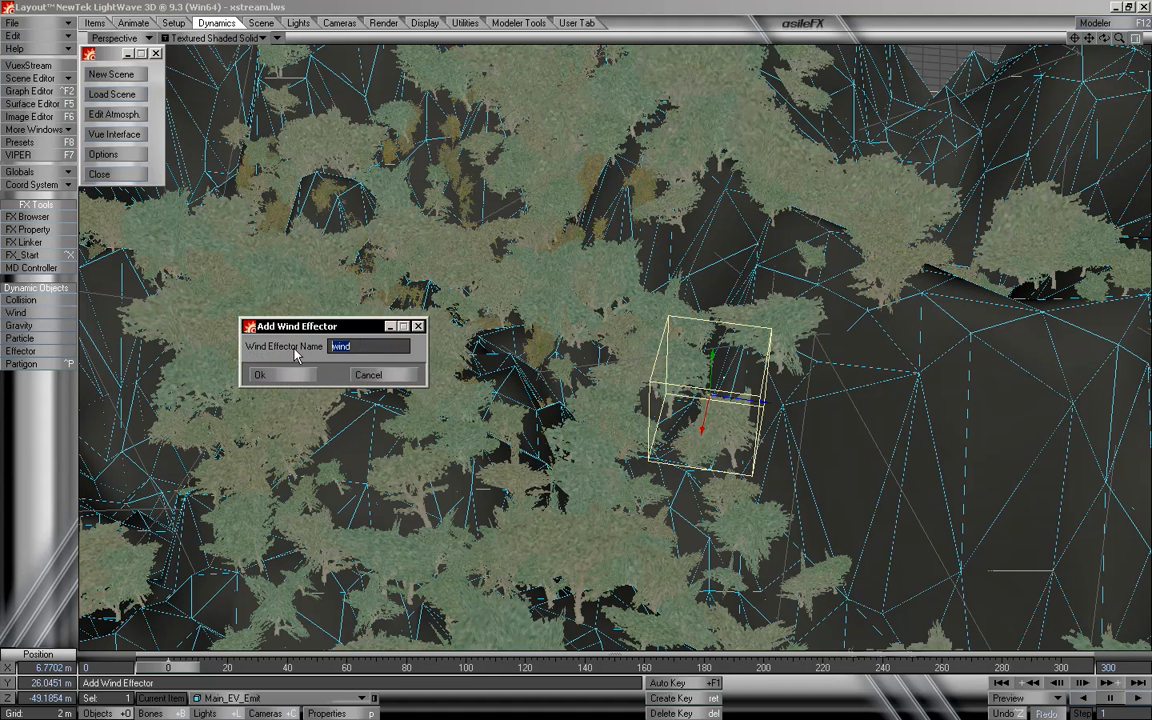
text(W)
click(272, 374)
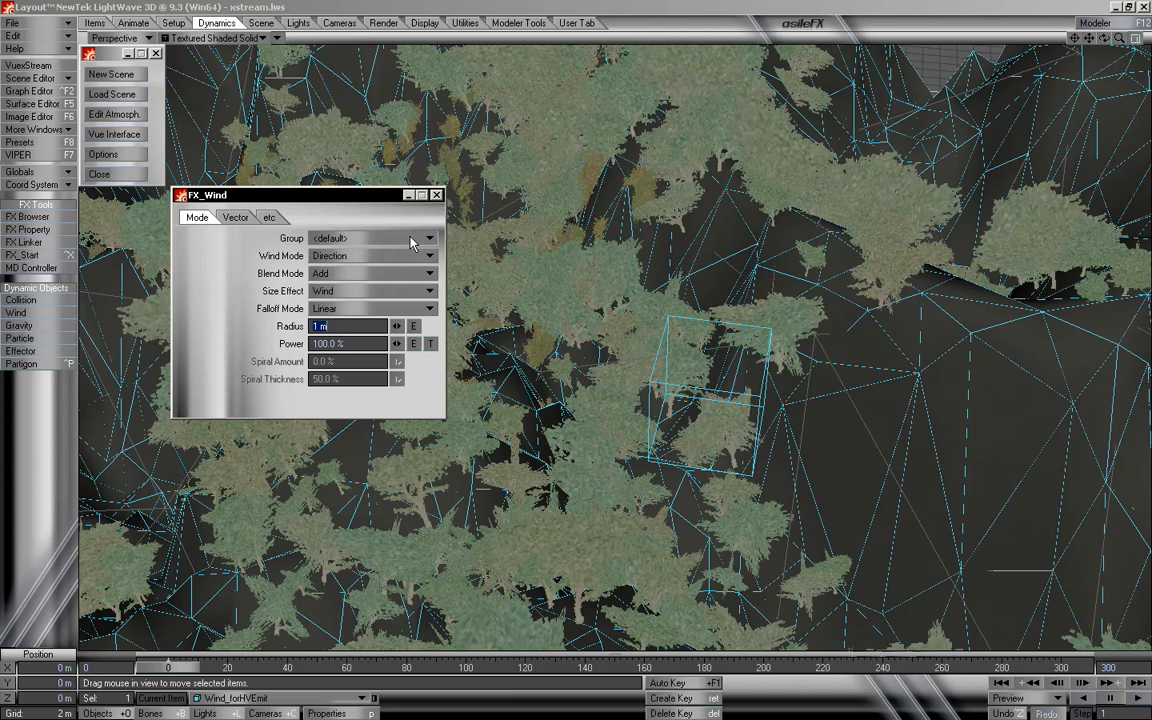
click(350, 238)
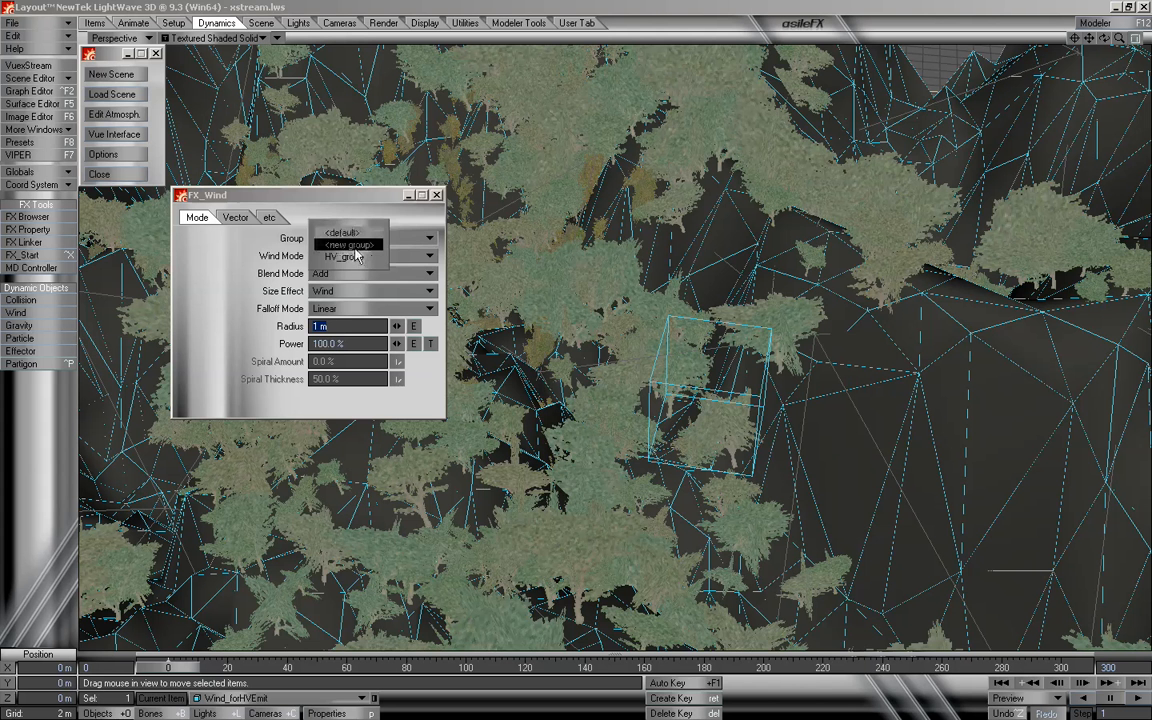
click(348, 256)
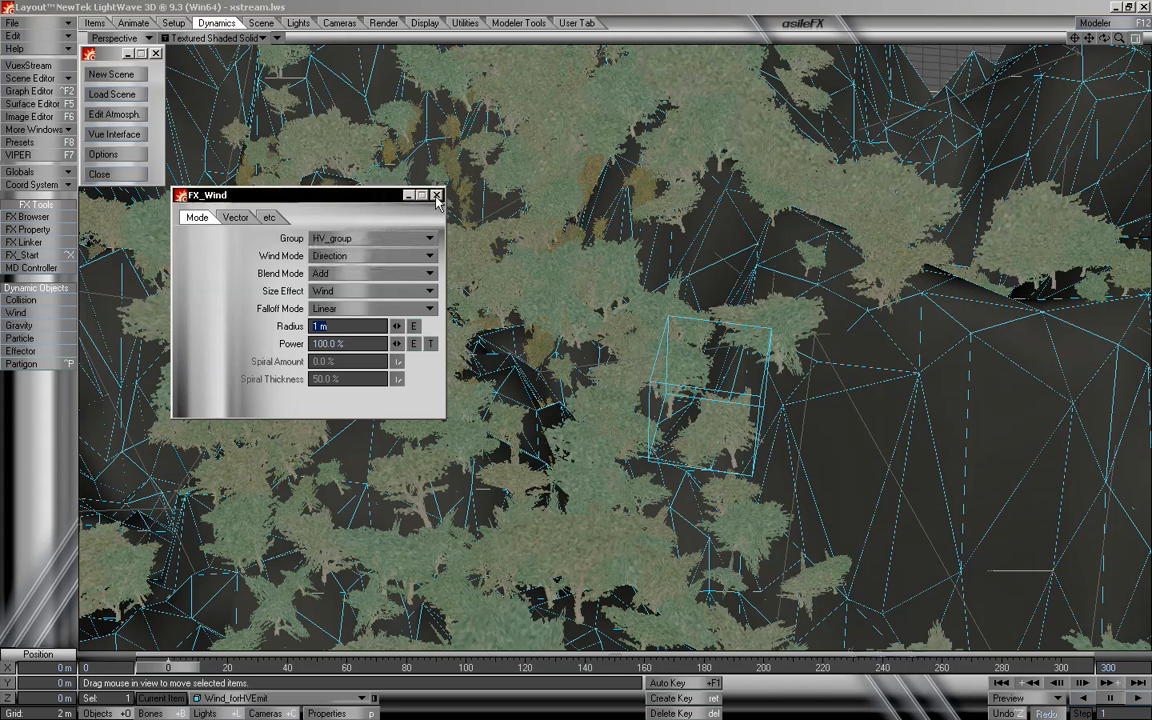
click(436, 196)
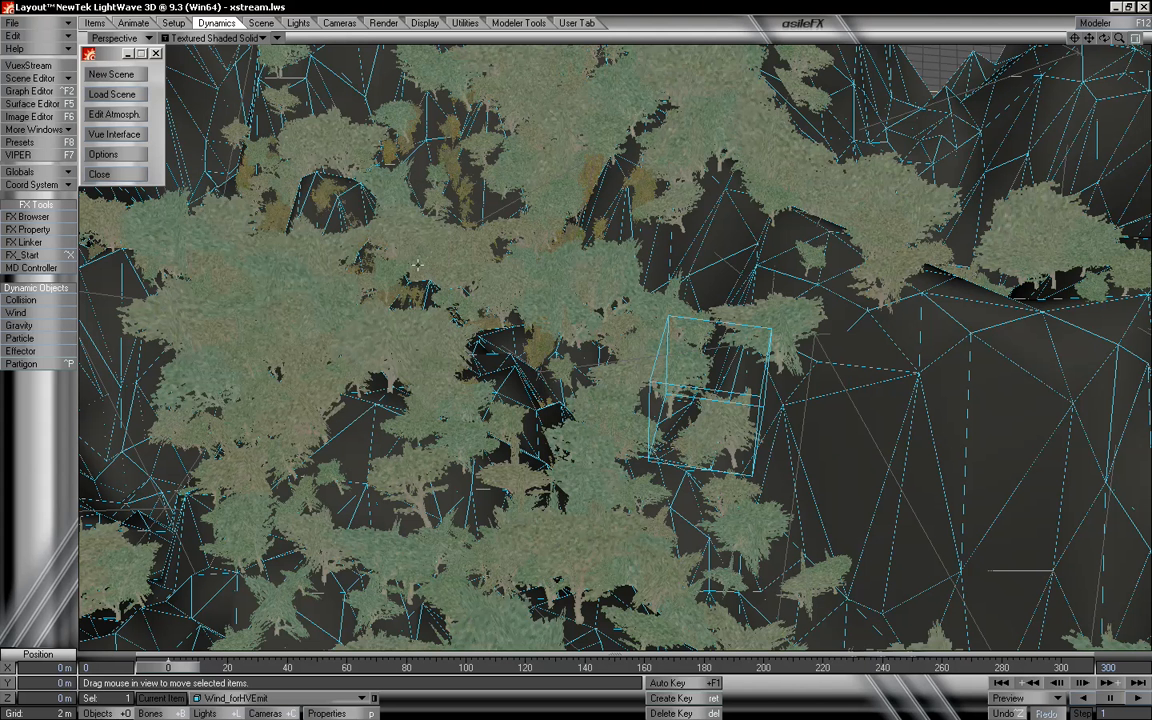
- Move the wind effector up into the valley behind the emitter, to about Y 30.19 m and Z -62.34 m, with its properties kept open
key(p)
click(149, 180)
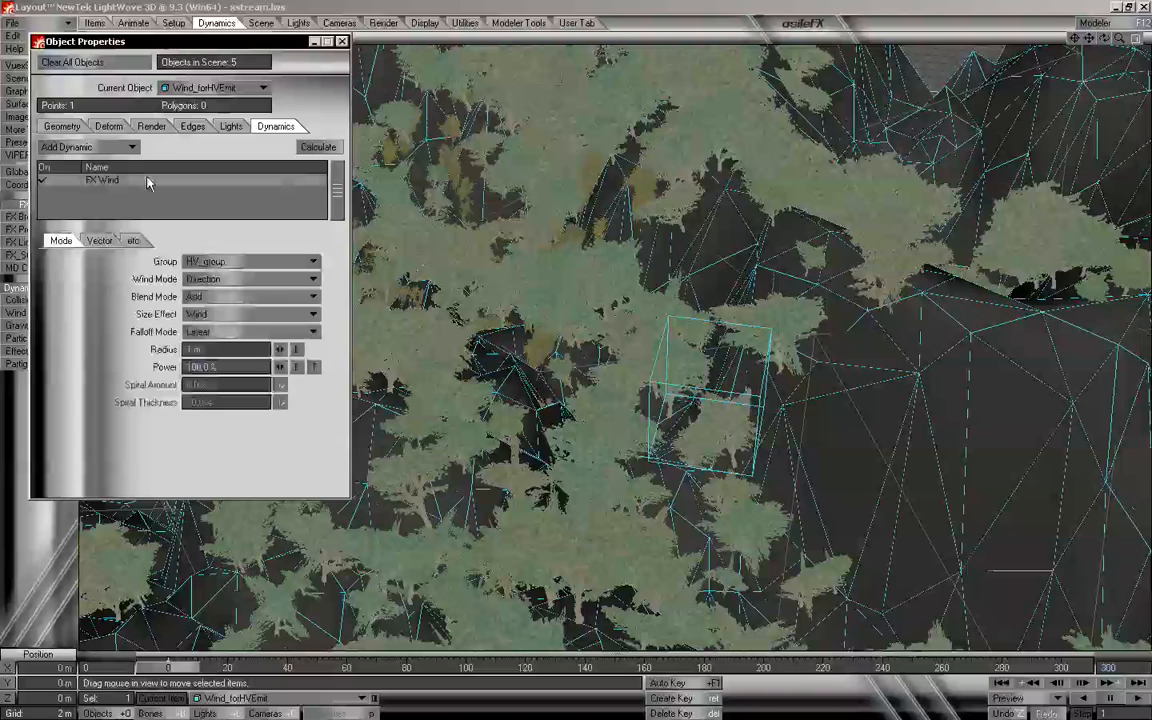
drag(183, 42, 154, 11)
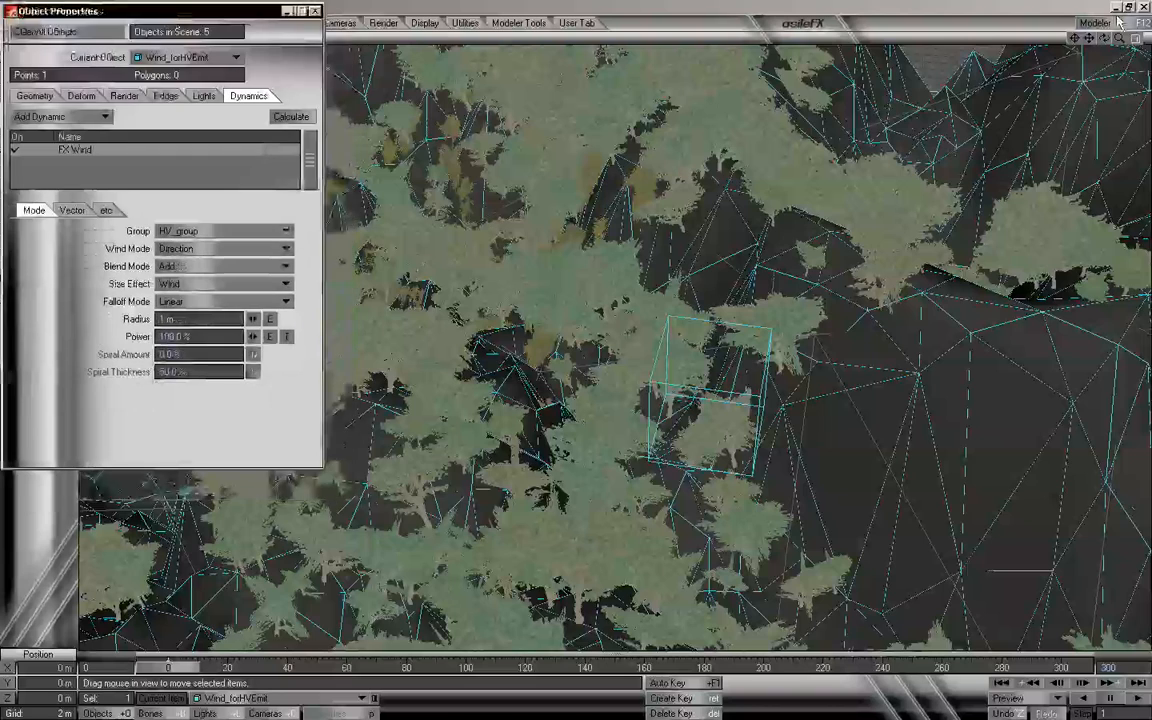
drag(1119, 40, 1085, 50)
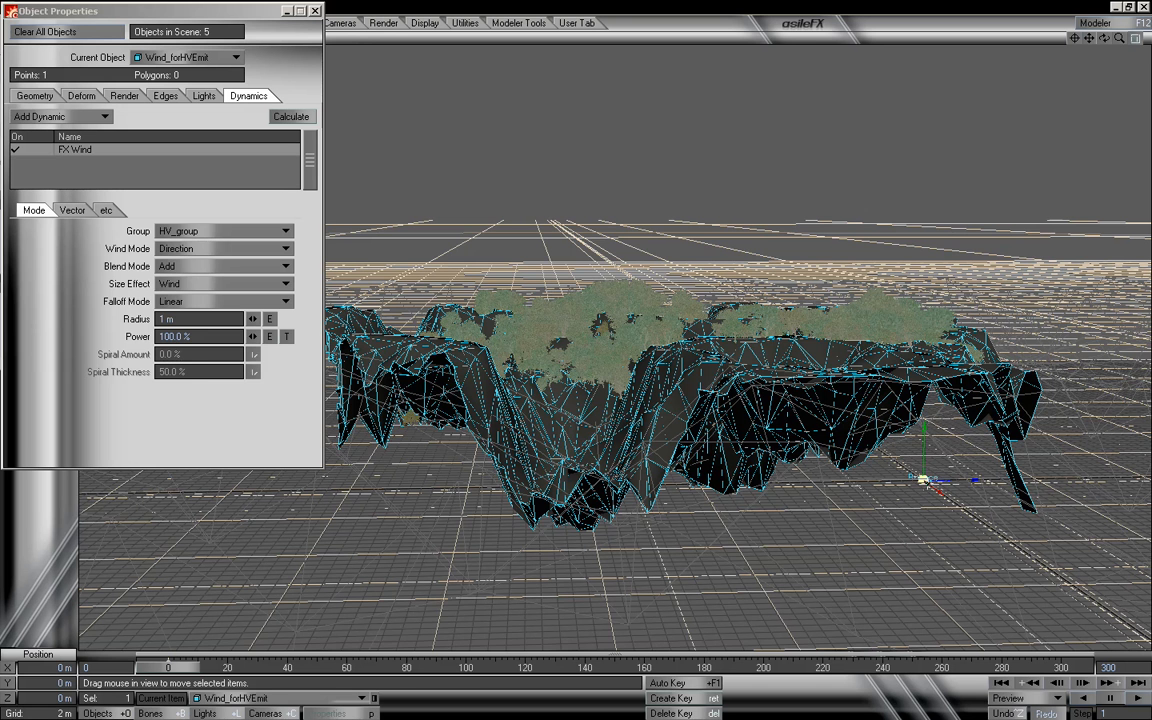
drag(830, 432, 612, 438)
right_drag(605, 460, 607, 370)
drag(1105, 38, 1138, 41)
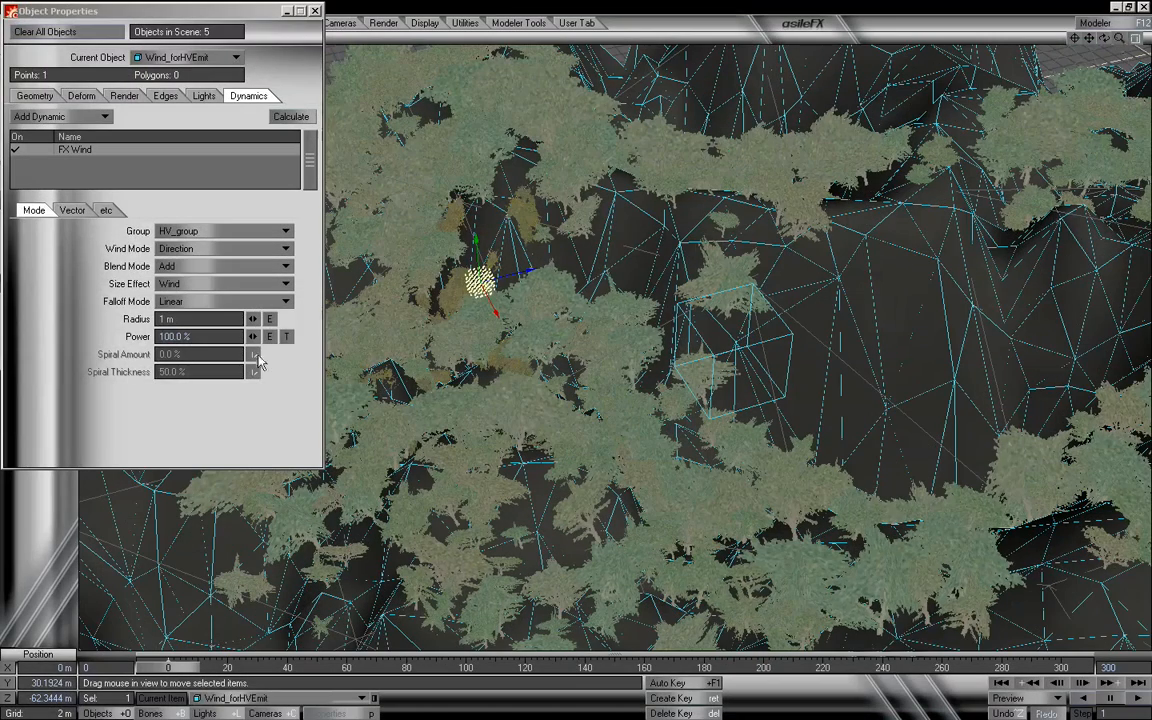
- Set the wind effector's Radius to 30 m so that it reaches the emitter
drag(252, 319, 440, 319)
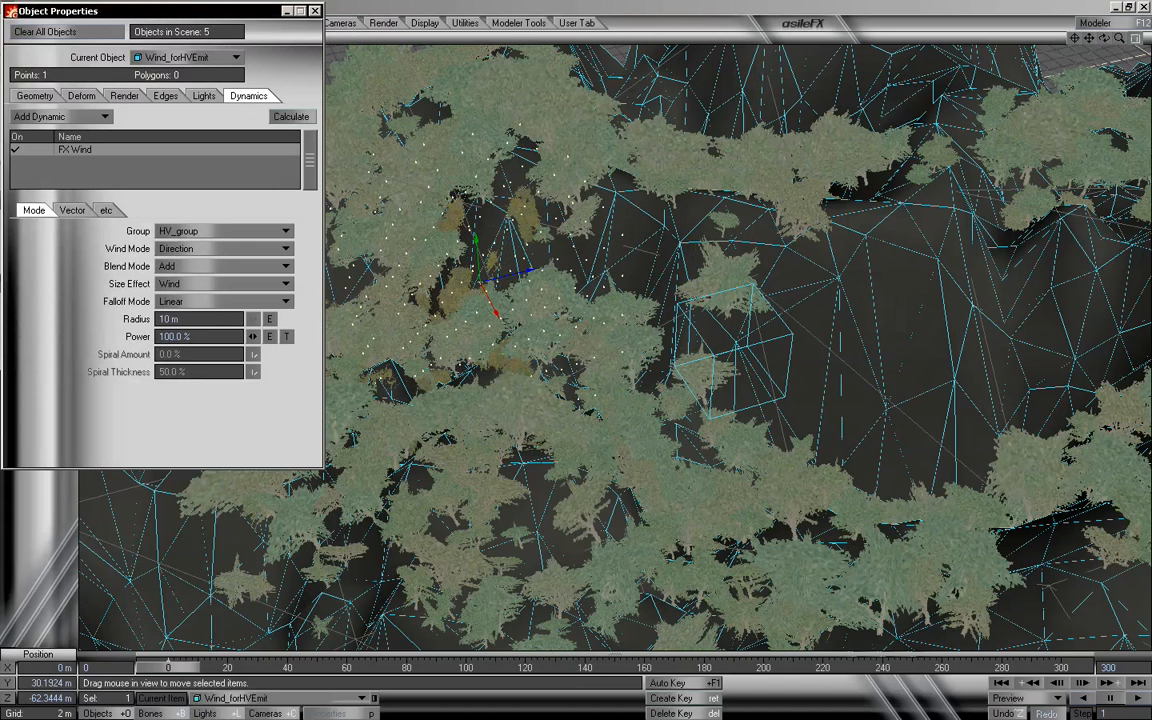
drag(1104, 42, 1020, 53)
drag(254, 319, 254, 319)
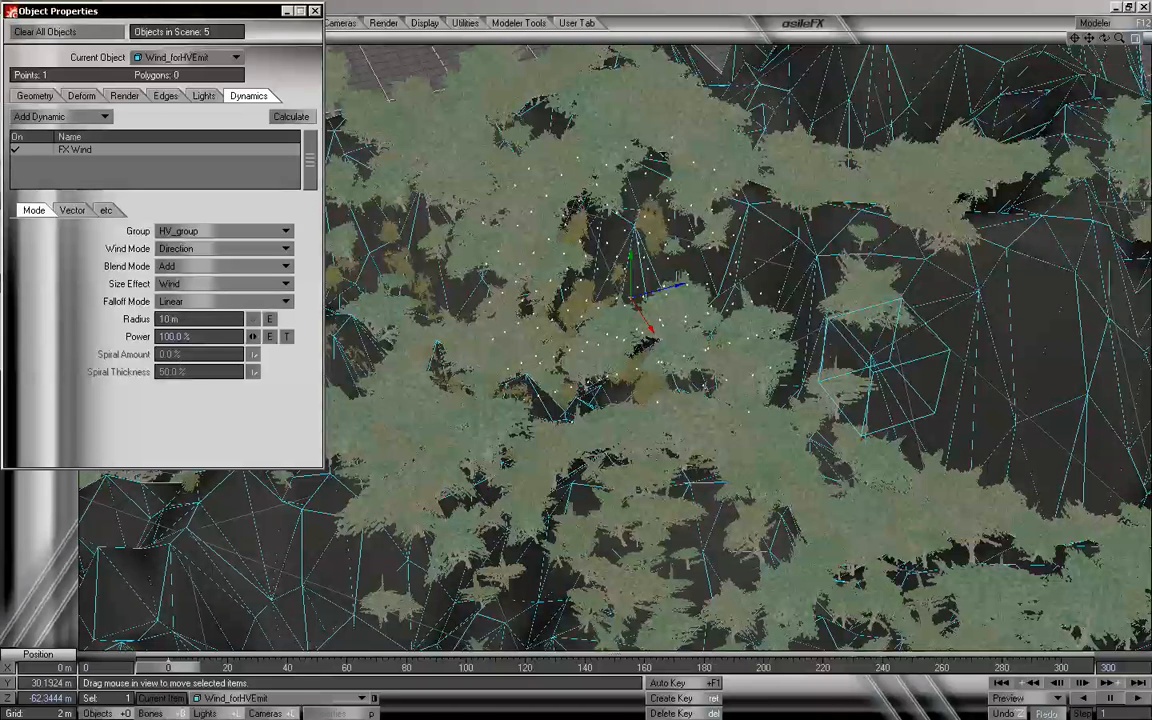
click(164, 319)
text(30)
key(Tab)
- Lower the wind effector in the valley to about Y 20.87 m
drag(1119, 38, 1033, 82)
drag(595, 242, 596, 332)
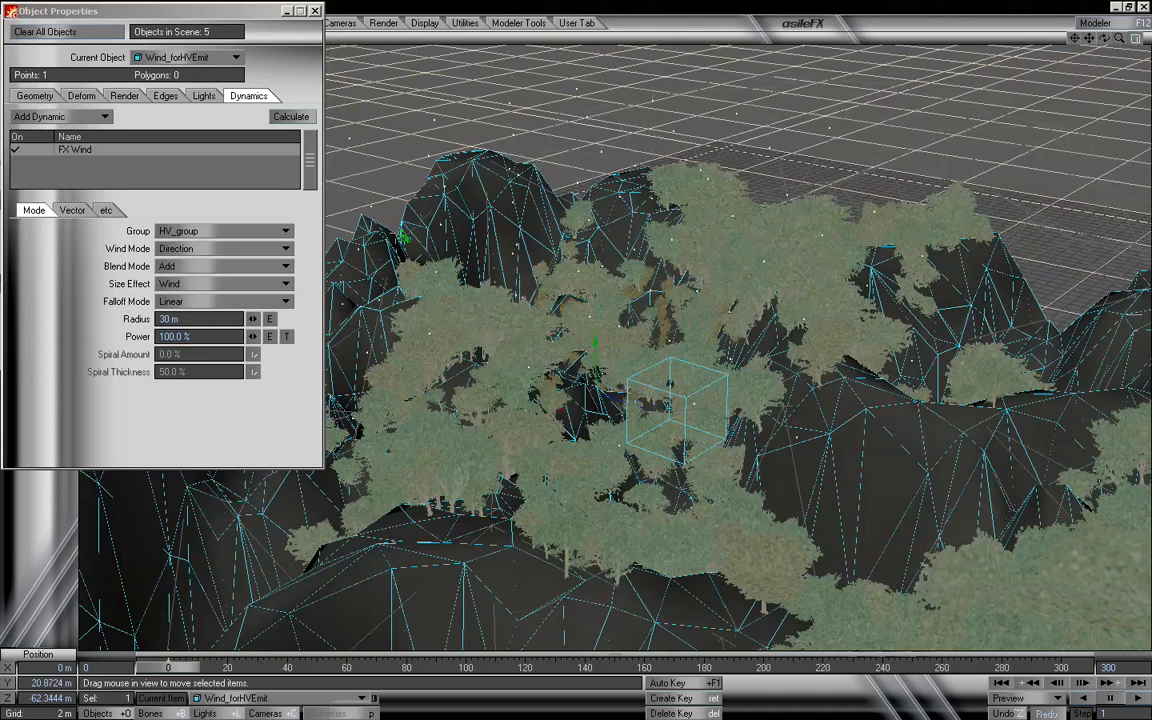
- Lower the wind effector to about Y 17.36 m and set its Radius to 40 m
drag(1104, 38, 900, 75)
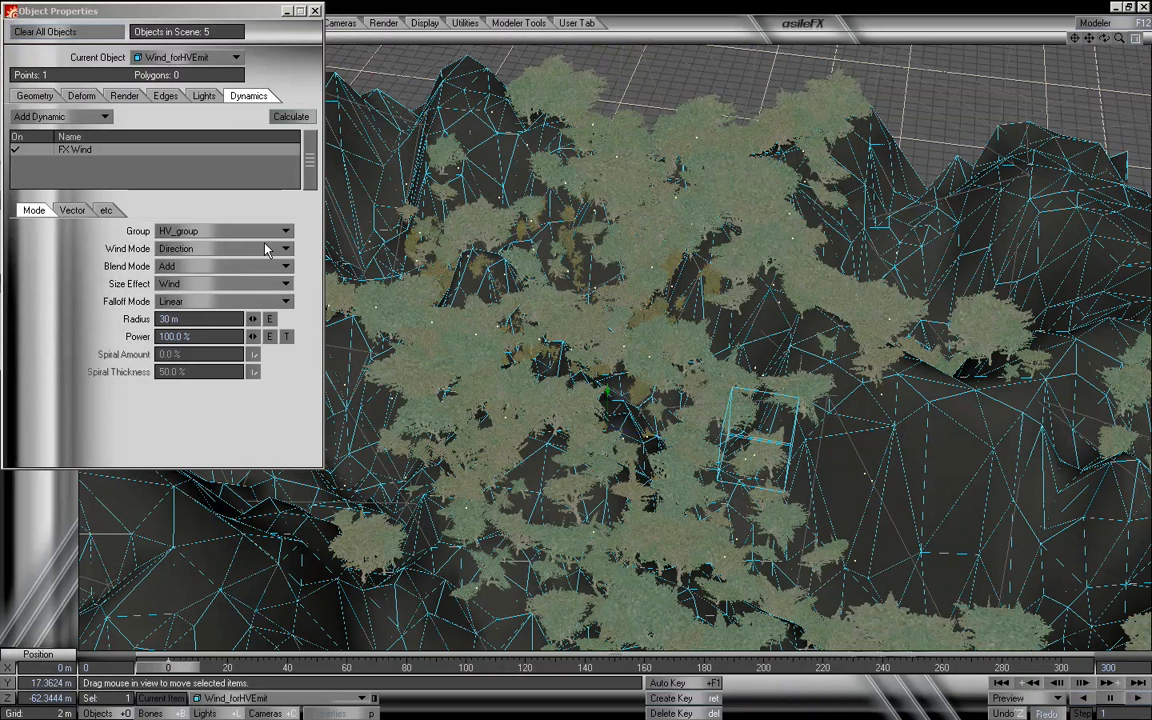
drag(185, 322, 99, 325)
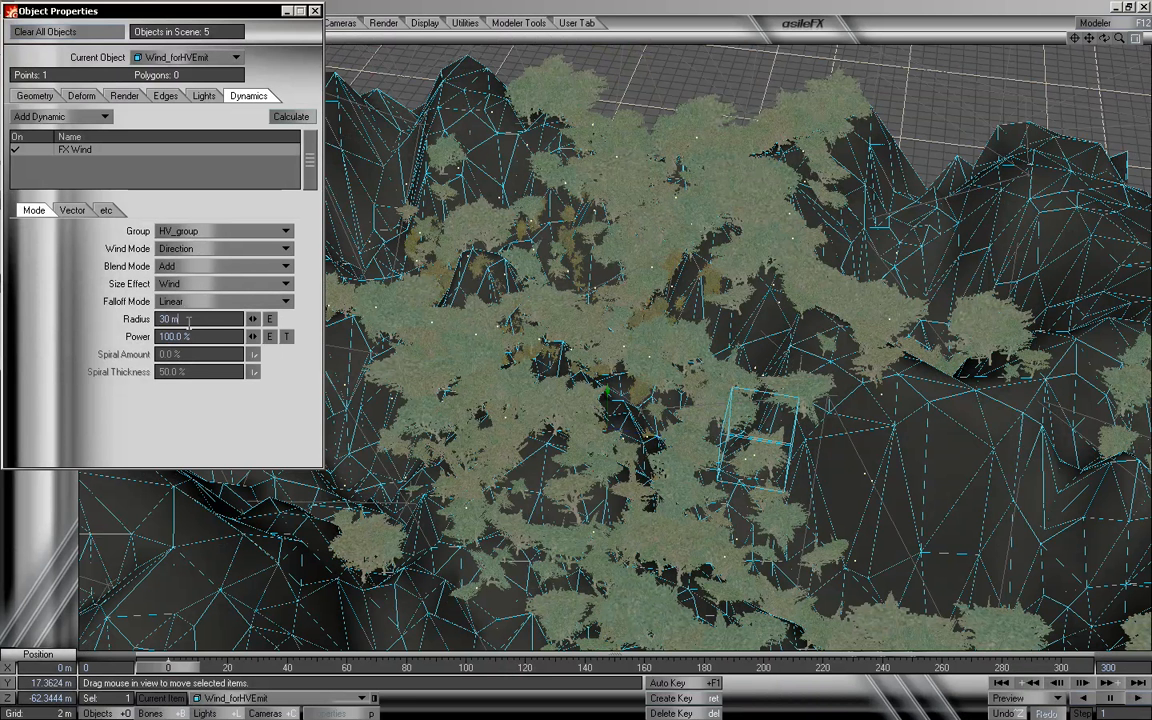
text(40)
key(Tab)
mouse_move(1104, 38)
mouse_down()
mouse_move(1112, 30)
mouse_move(1102, 54)
mouse_move(1134, 38)
mouse_move(1104, 56)
mouse_move(1108, 38)
mouse_move(1100, 54)
mouse_move(1108, 44)
mouse_up()
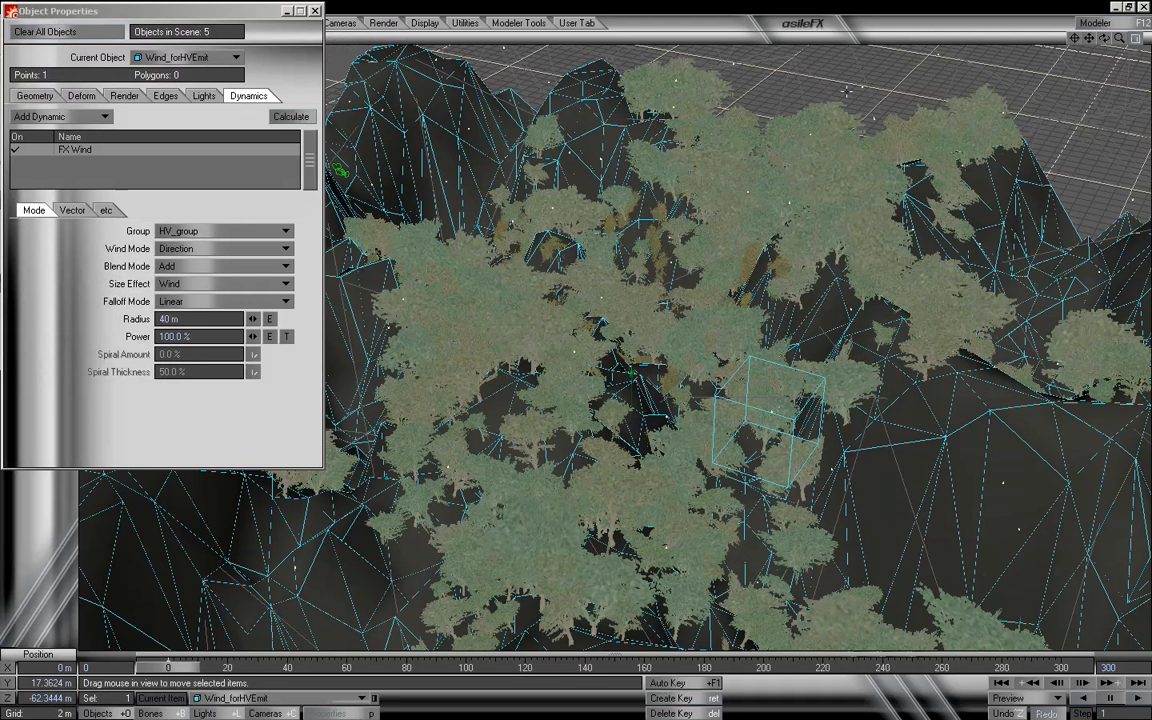
- Look through the available wind modes without changing Direction, and set the wind's Power to 600 %
click(180, 254)
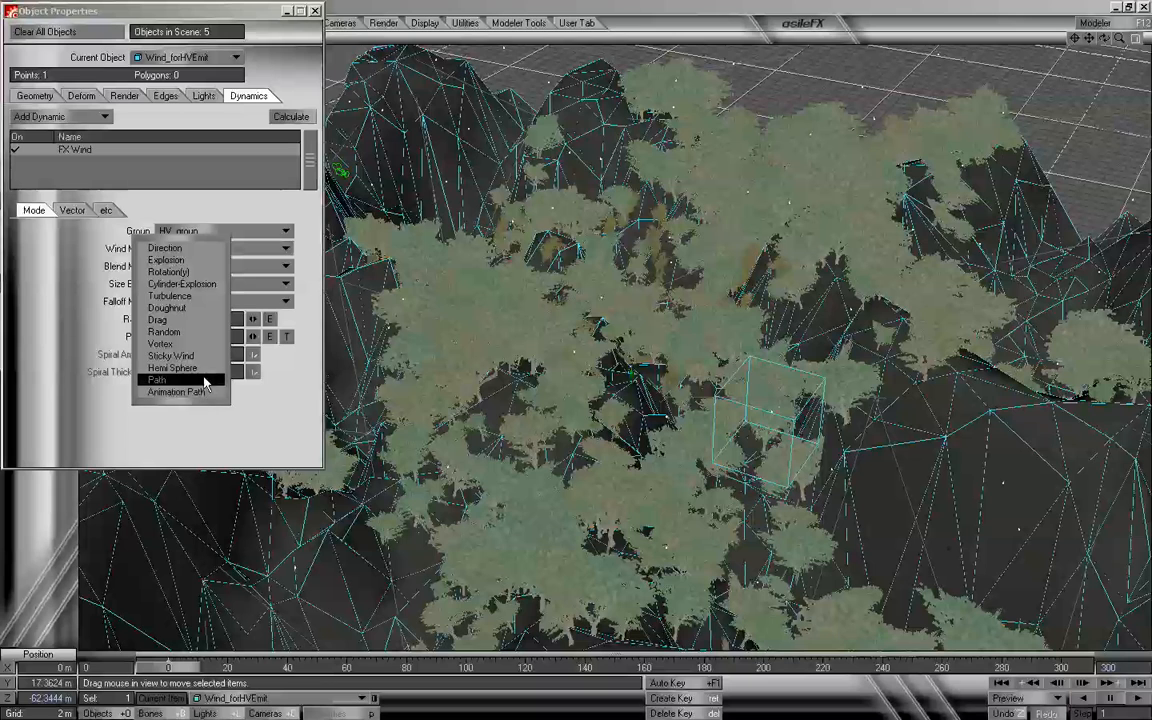
click(318, 432)
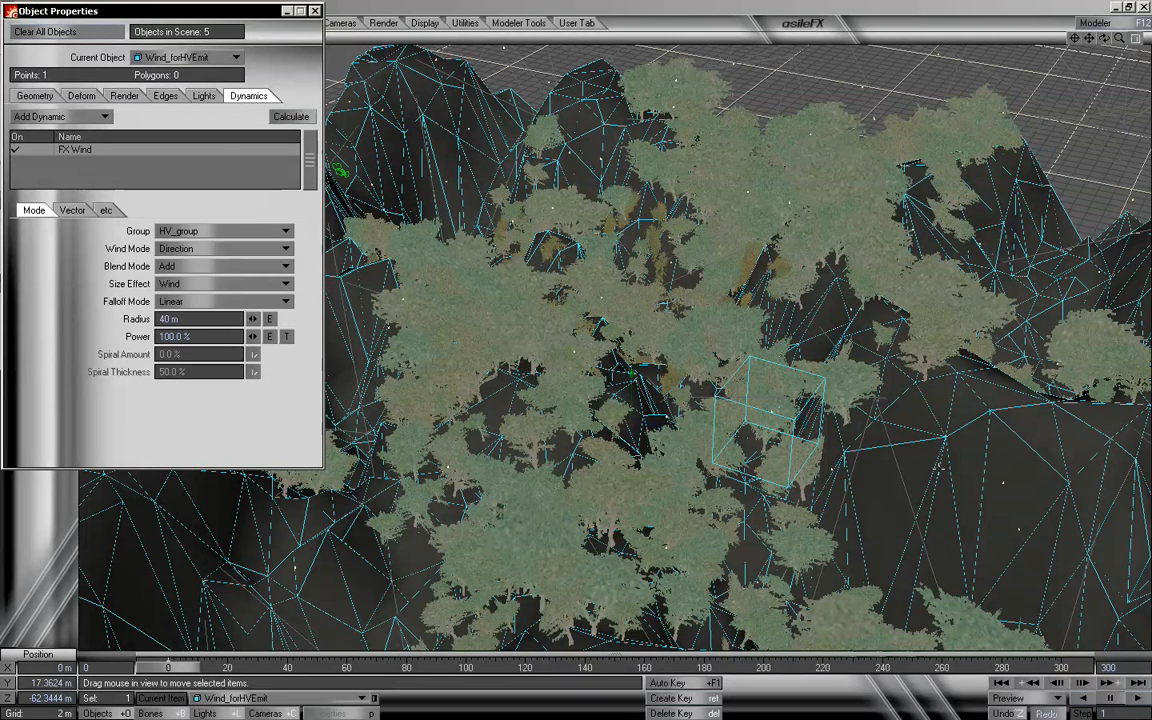
mouse_move(1119, 38)
mouse_down()
mouse_move(1134, 39)
mouse_move(1113, 41)
mouse_up()
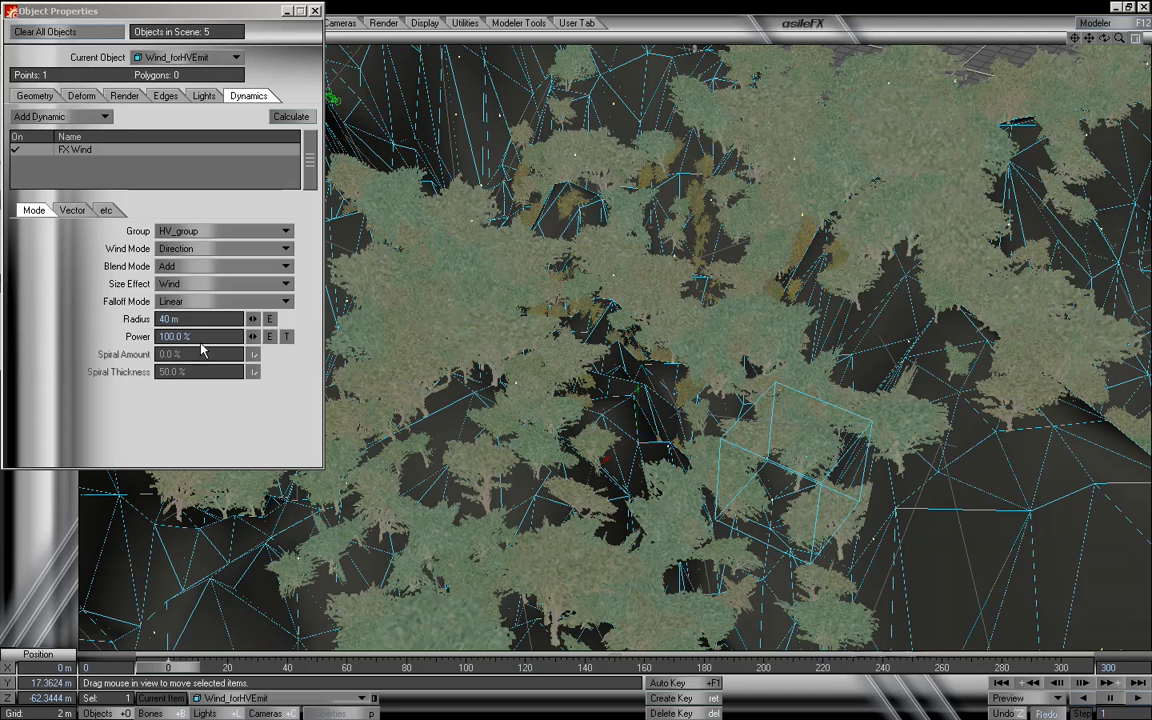
mouse_move(182, 679)
mouse_down()
mouse_move(1034, 679)
mouse_move(951, 668)
mouse_move(371, 668)
mouse_move(1061, 668)
mouse_move(170, 668)
mouse_up()
click(203, 336)
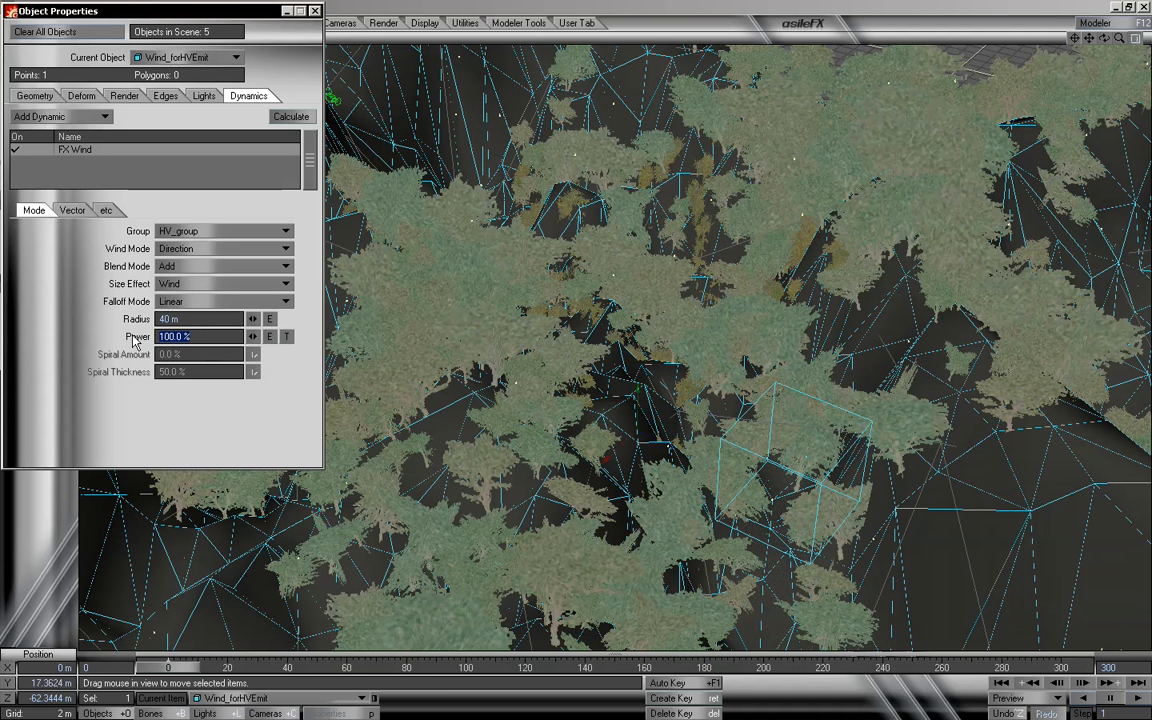
text(60)
key(Return)
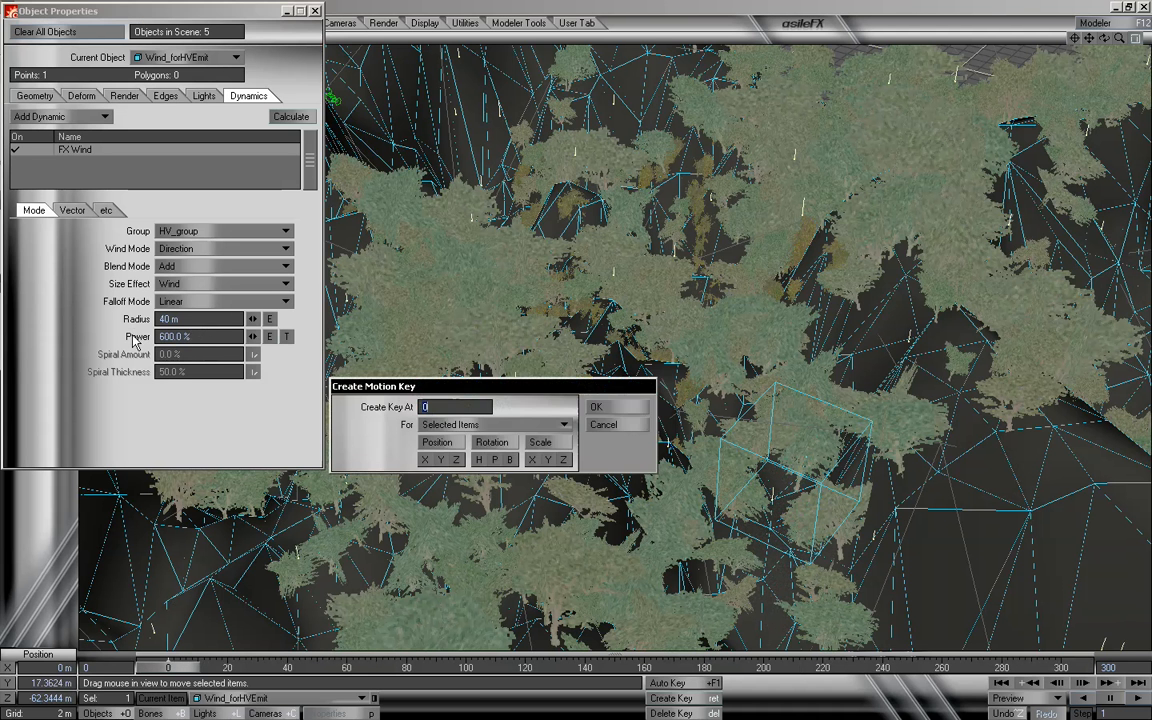
click(603, 425)
mouse_move(160, 657)
mouse_down()
mouse_move(1061, 665)
mouse_move(168, 665)
mouse_up()
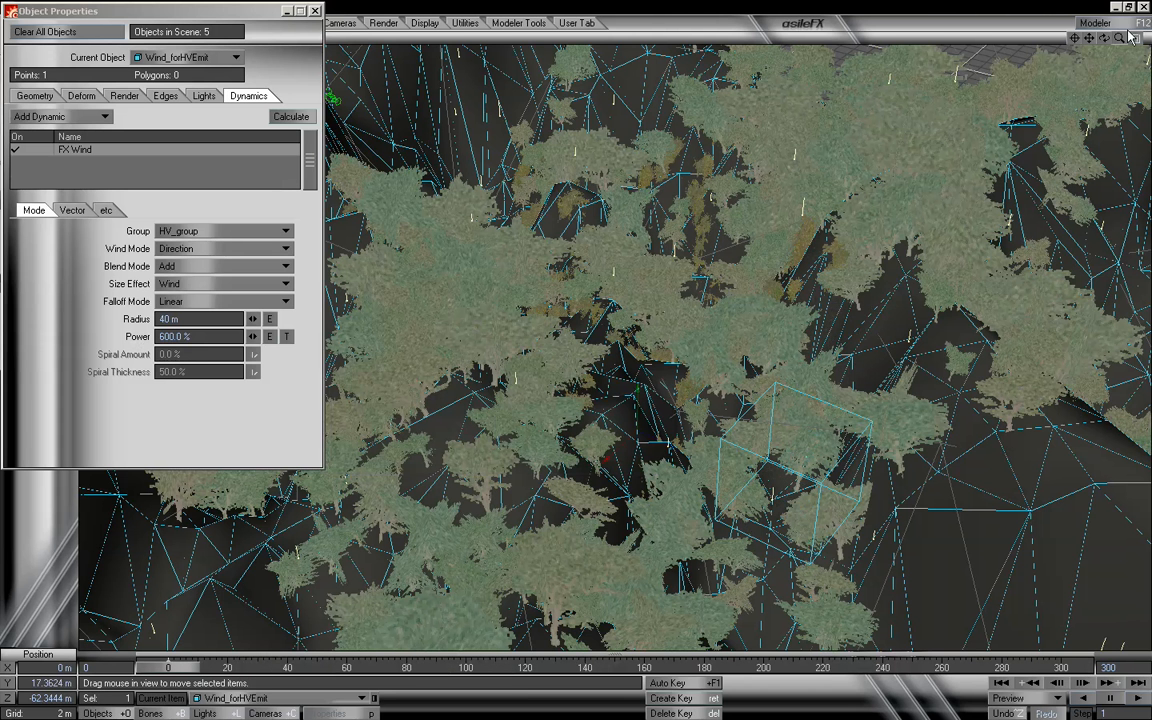
- Remove the wind's upward push by setting its Wind Y vector to 0 m
mouse_move(1119, 38)
mouse_down()
mouse_move(1060, 40)
mouse_move(1100, 38)
mouse_up()
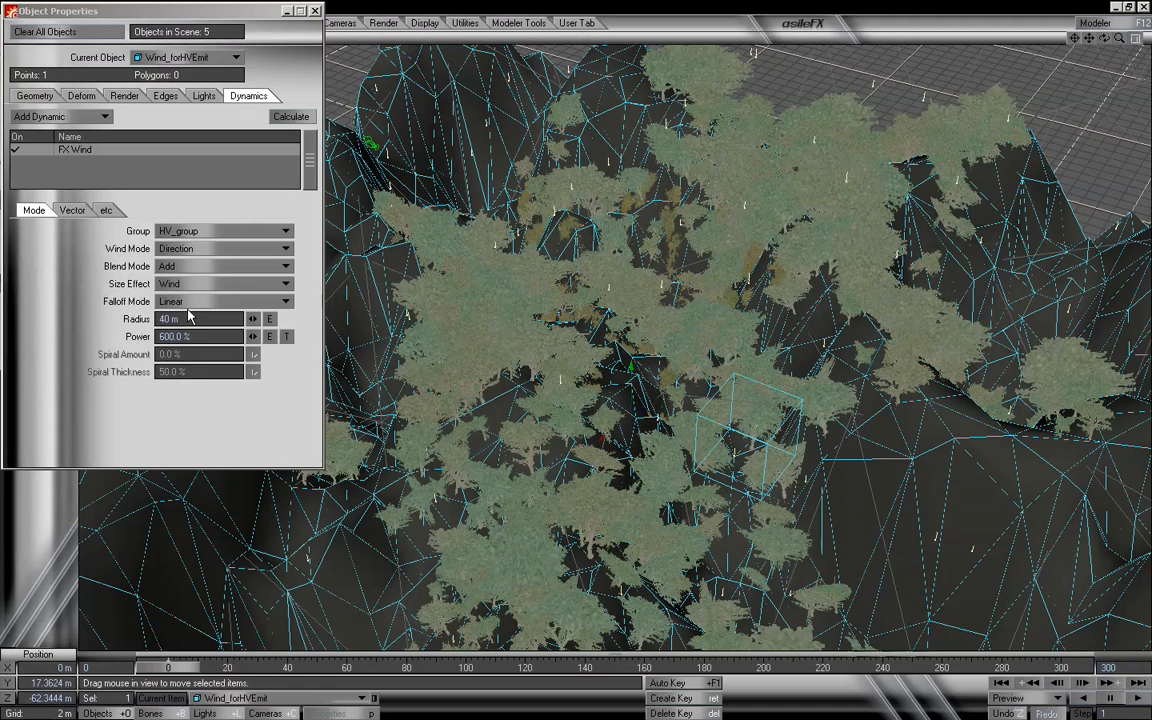
click(74, 209)
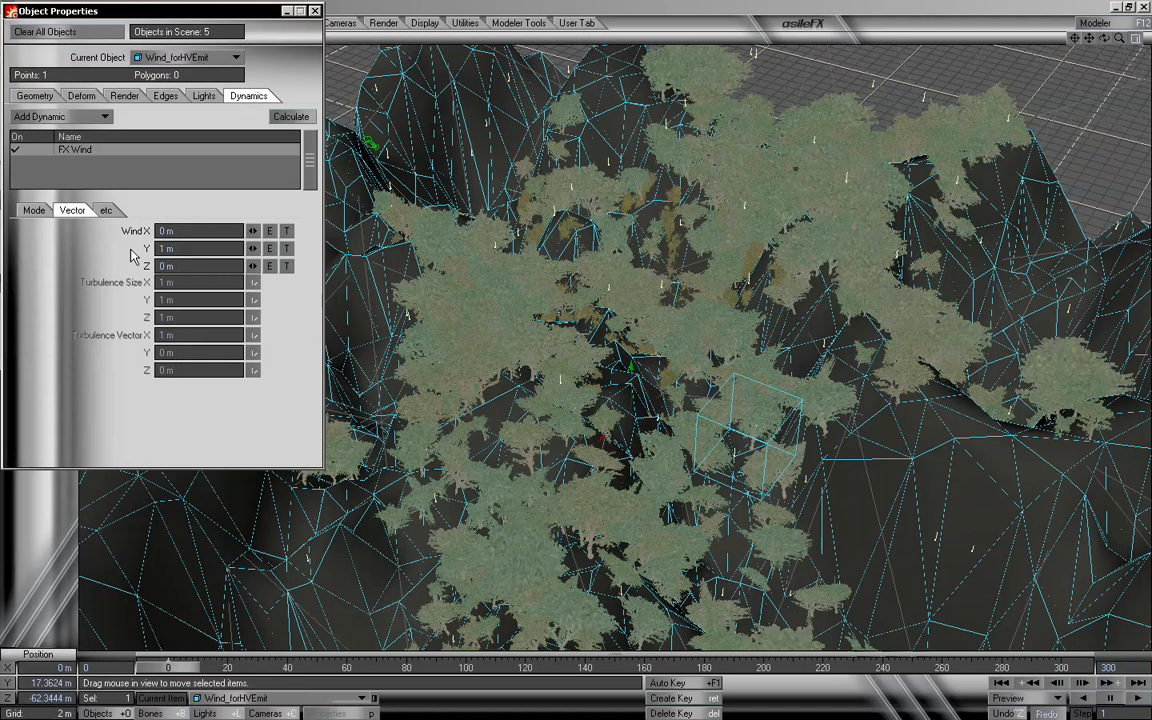
drag(1120, 38, 1136, 38)
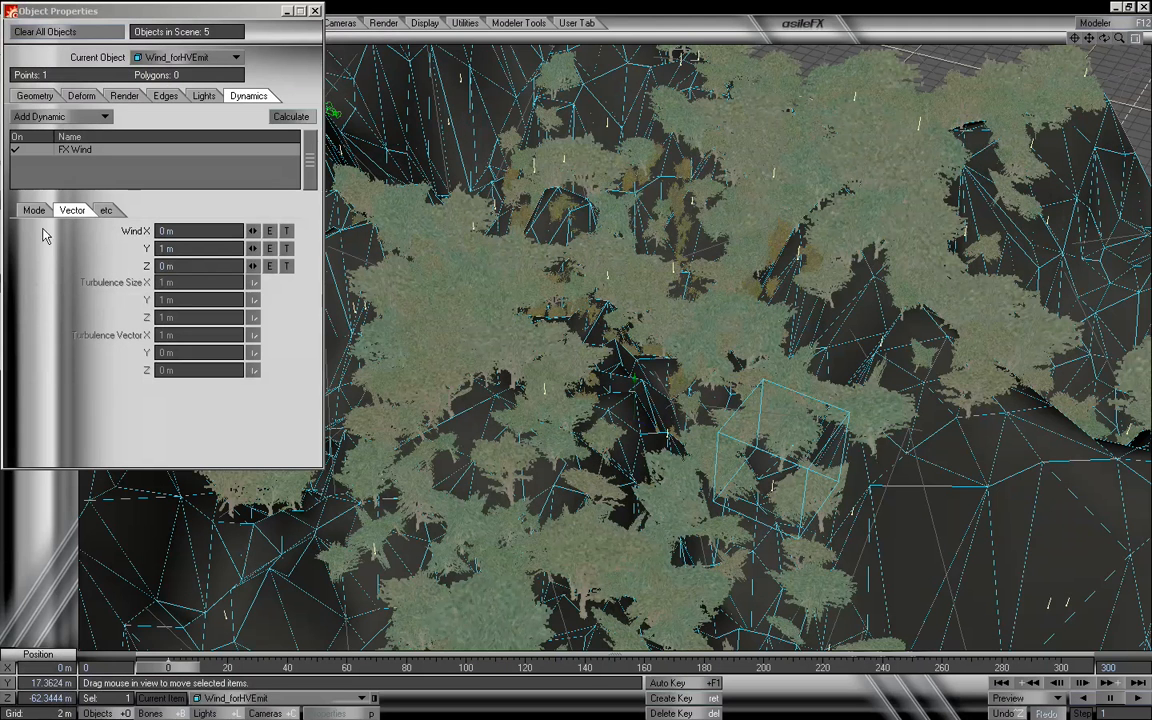
click(190, 248)
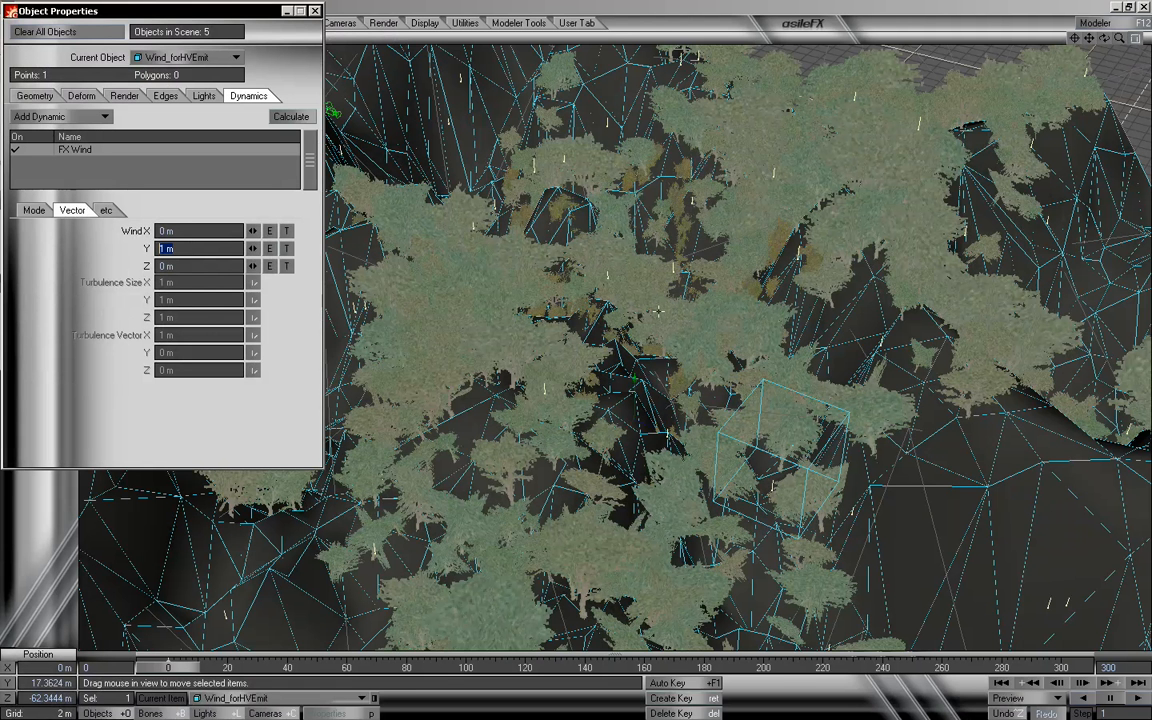
key(Tab)
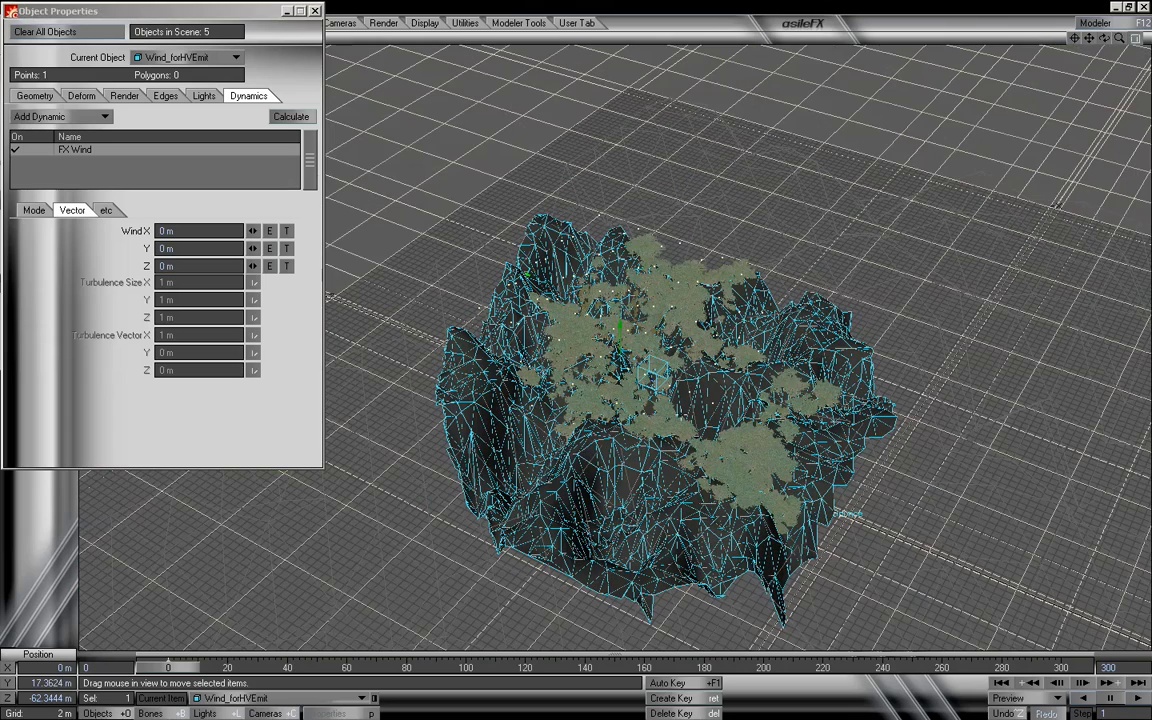
- Give the wind a horizontal direction by setting both Wind X and Wind Z to -5 m
drag(1103, 39, 1052, 70)
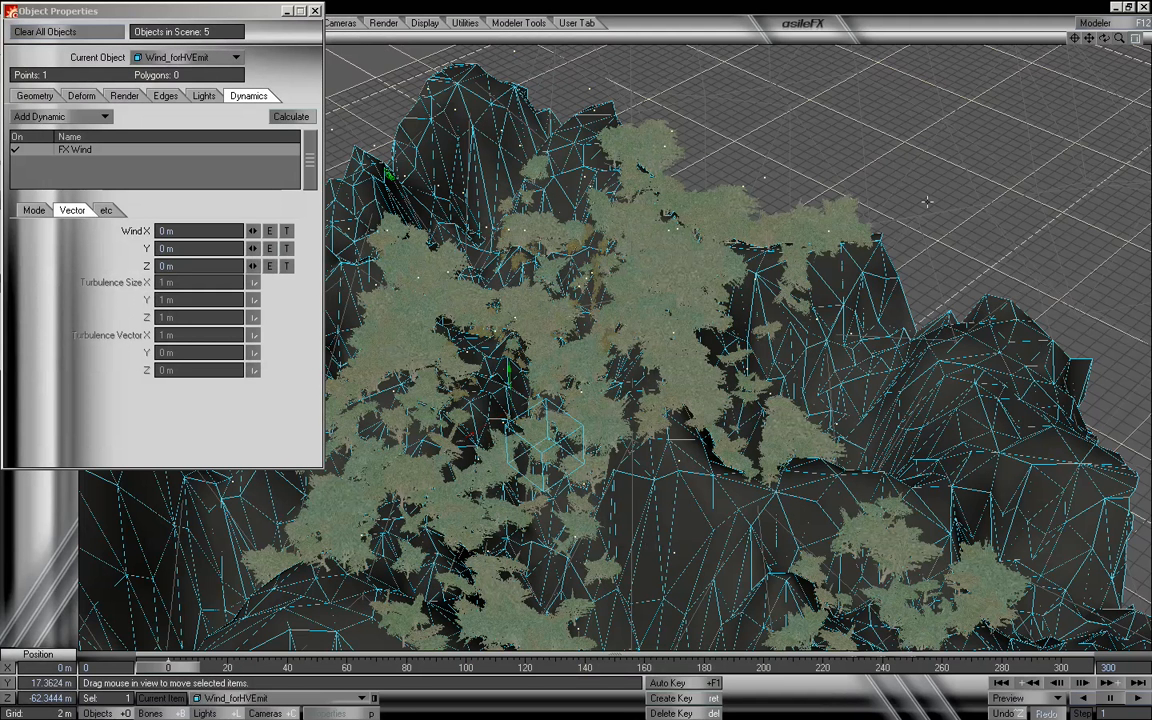
mouse_move(1119, 39)
mouse_down()
mouse_move(1142, 39)
mouse_move(1126, 39)
mouse_up()
click(1077, 41)
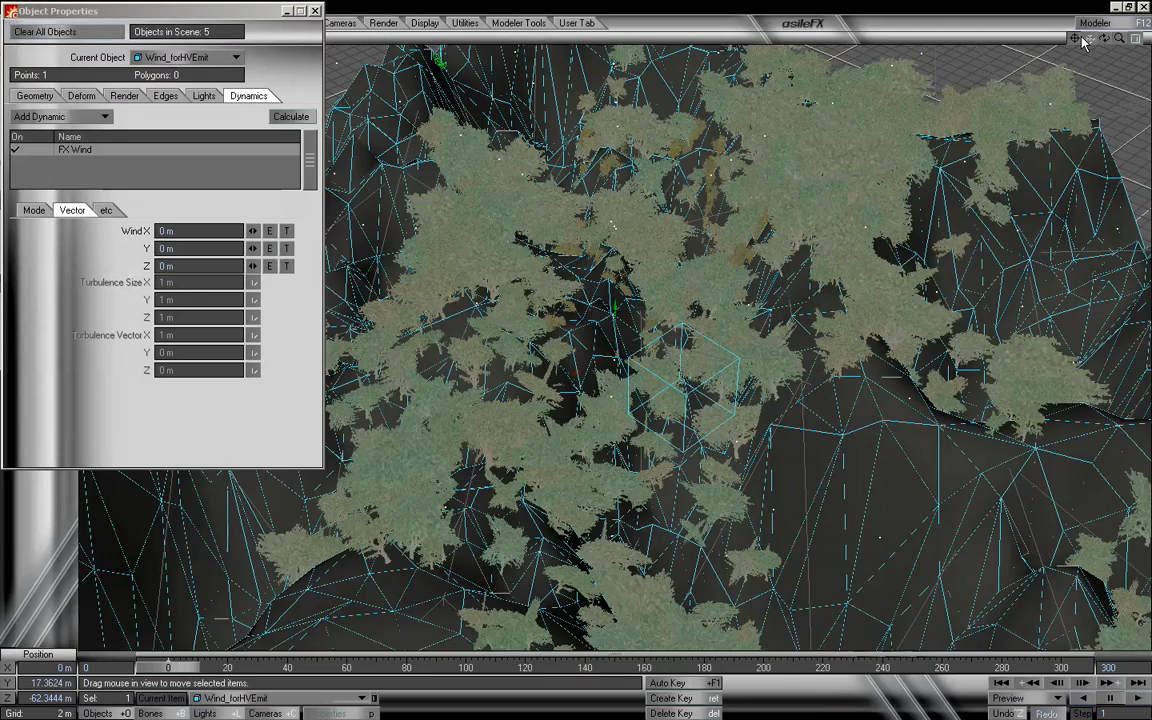
mouse_move(1107, 39)
mouse_down()
mouse_move(1110, 62)
mouse_move(1114, 38)
mouse_move(1090, 47)
mouse_move(1126, 62)
mouse_move(1103, 48)
mouse_up()
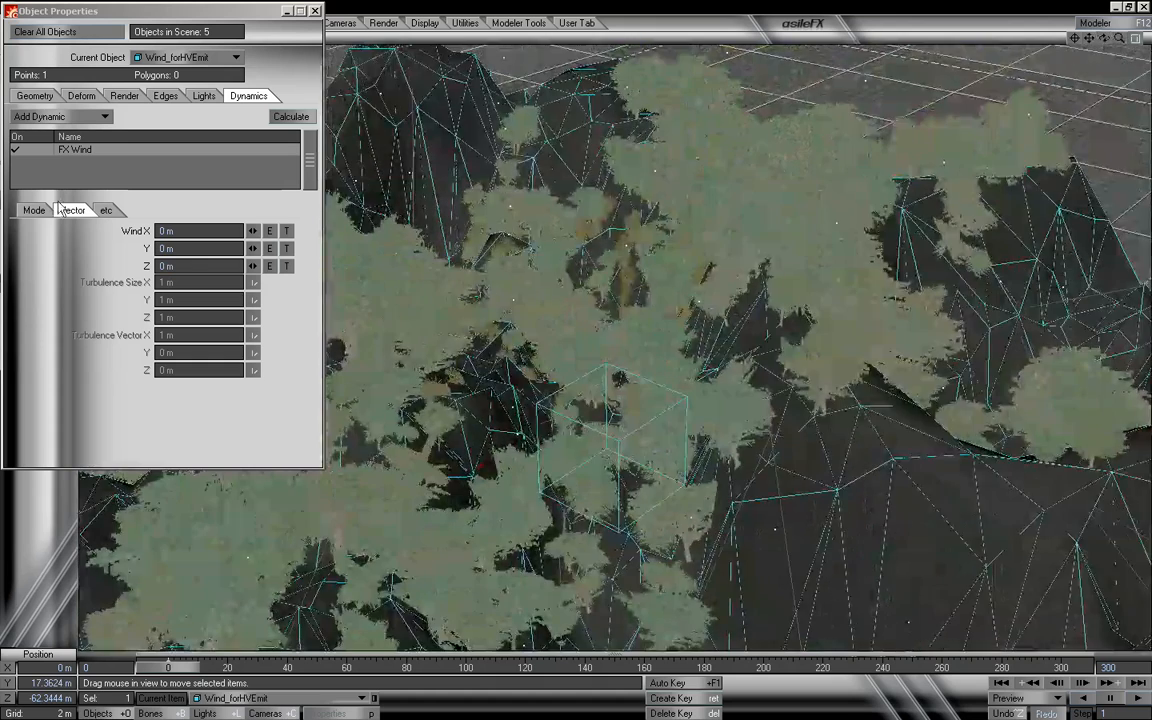
drag(174, 232, 146, 231)
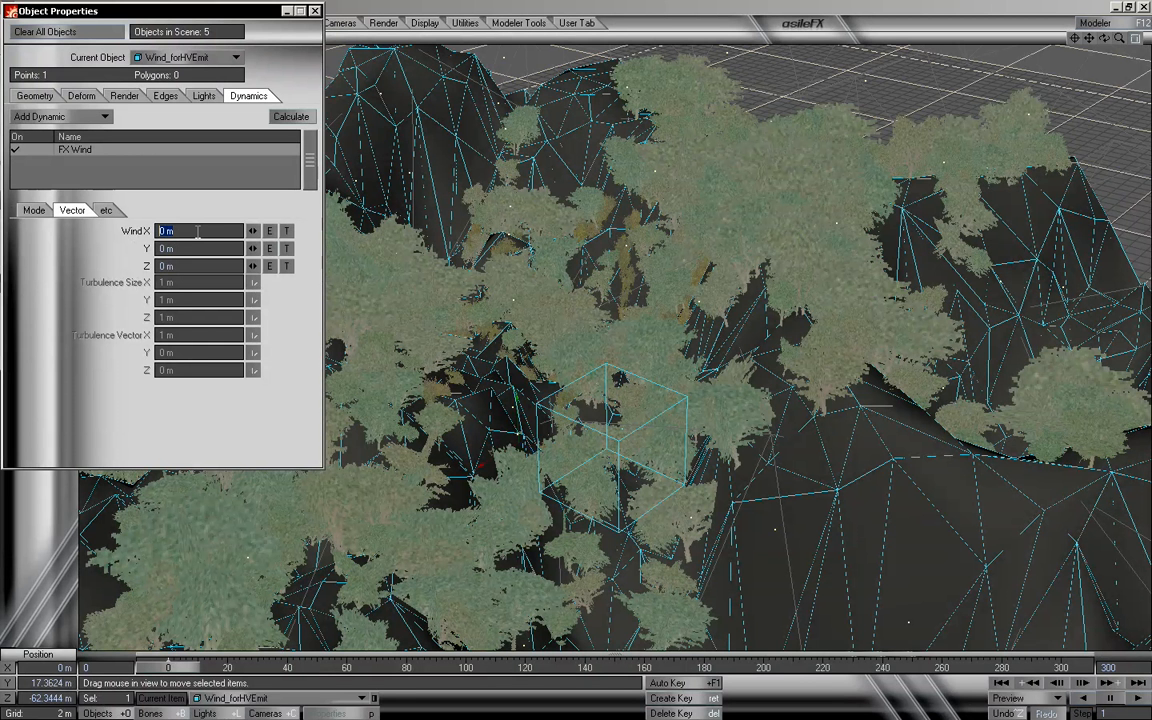
text(-5)
key(Tab)
key(Tab)
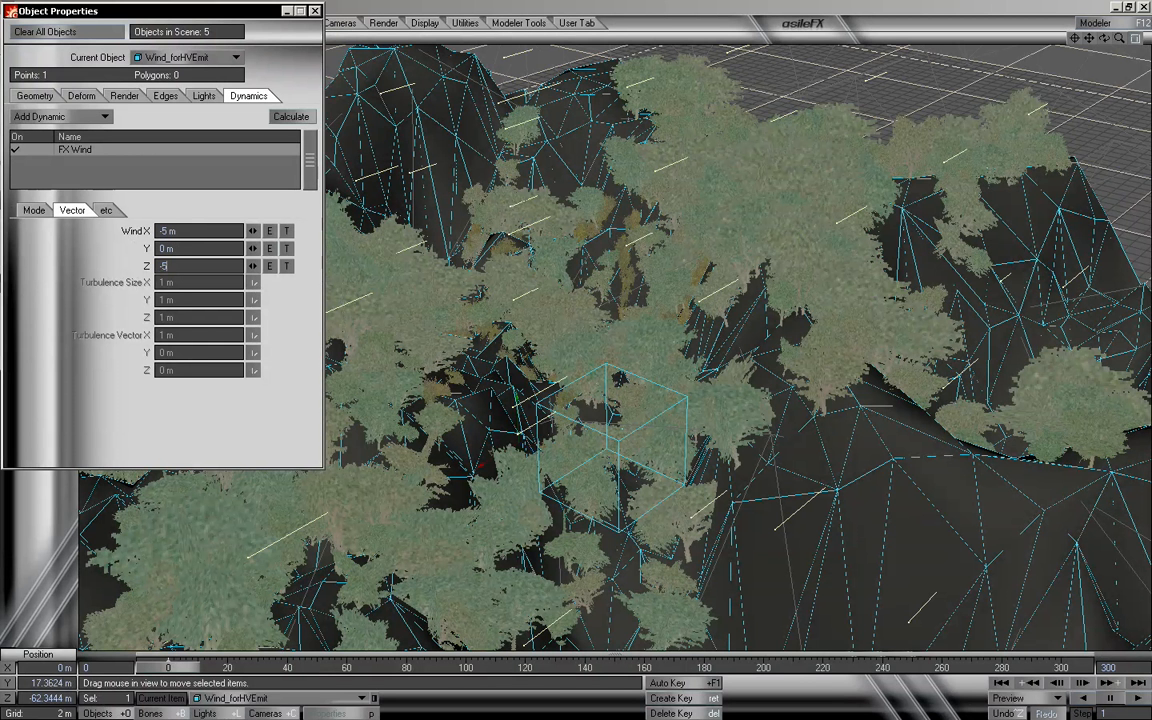
text(-5)
key(Return)
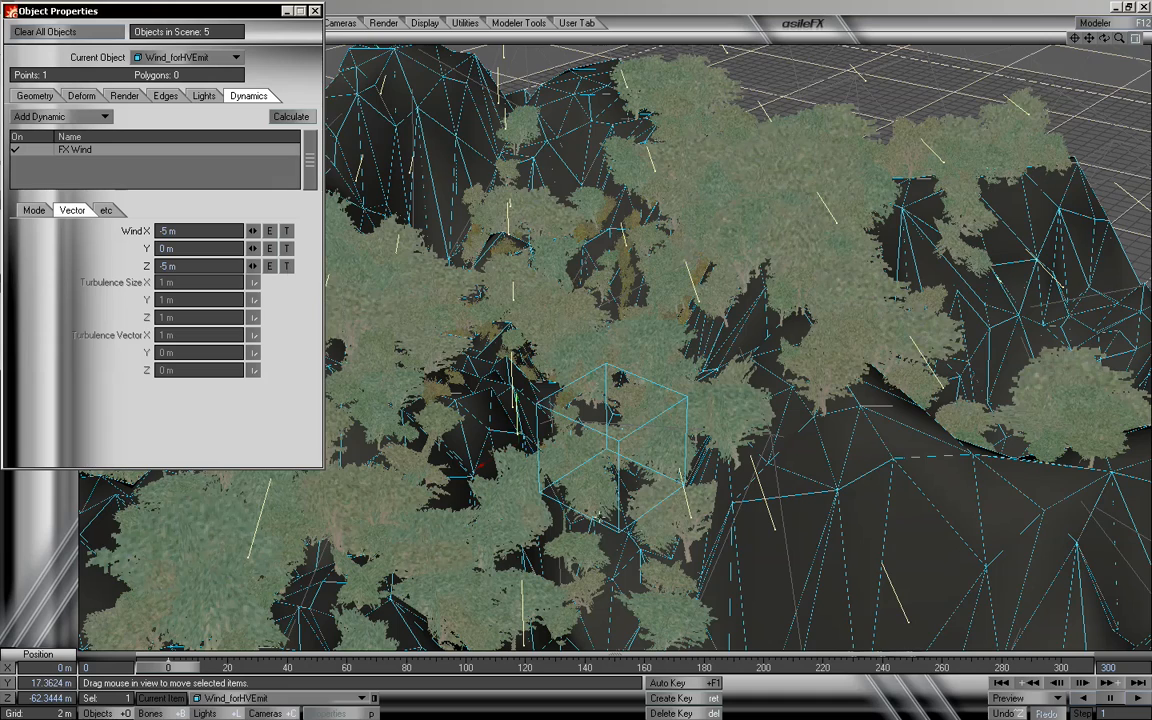
- Reduce the wind vector to -3 m in both X and Z, and scrub the first frames to check the particles
drag(1119, 38, 1108, 44)
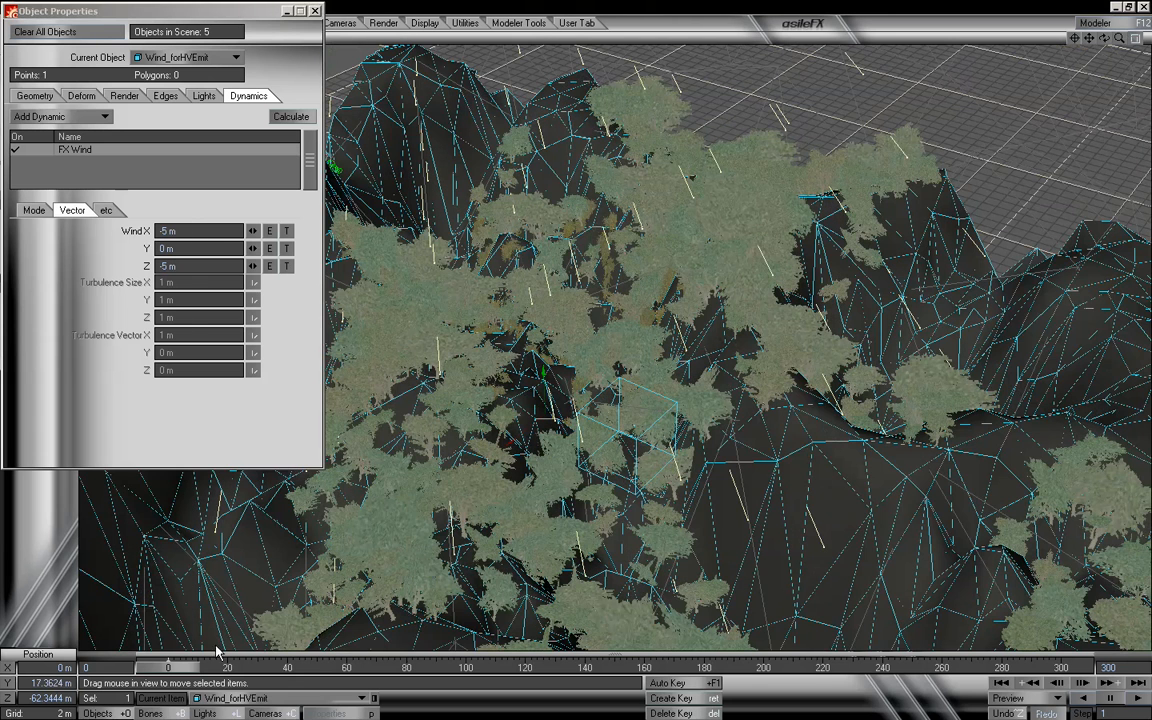
mouse_move(168, 667)
mouse_down()
mouse_move(955, 667)
mouse_move(160, 667)
mouse_up()
drag(189, 231, 2, 228)
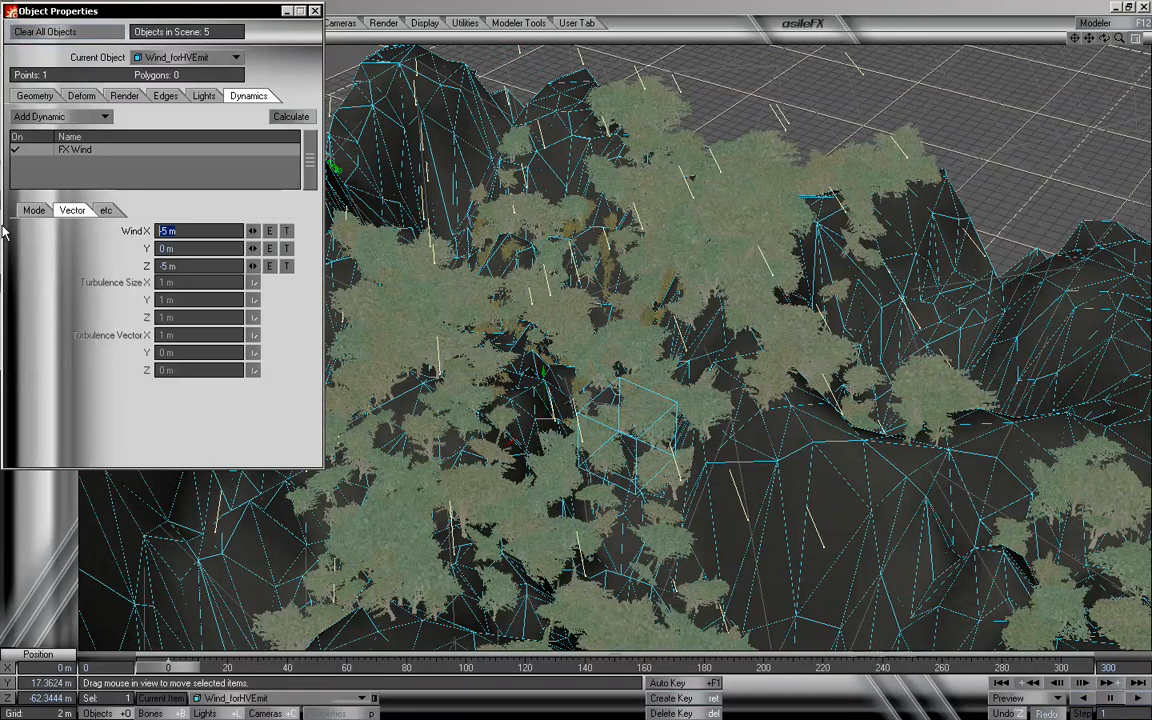
text(-3)
drag(175, 266, 100, 278)
text(-3)
key(Return)
mouse_move(178, 670)
mouse_down()
mouse_move(921, 670)
mouse_move(168, 670)
mouse_up()
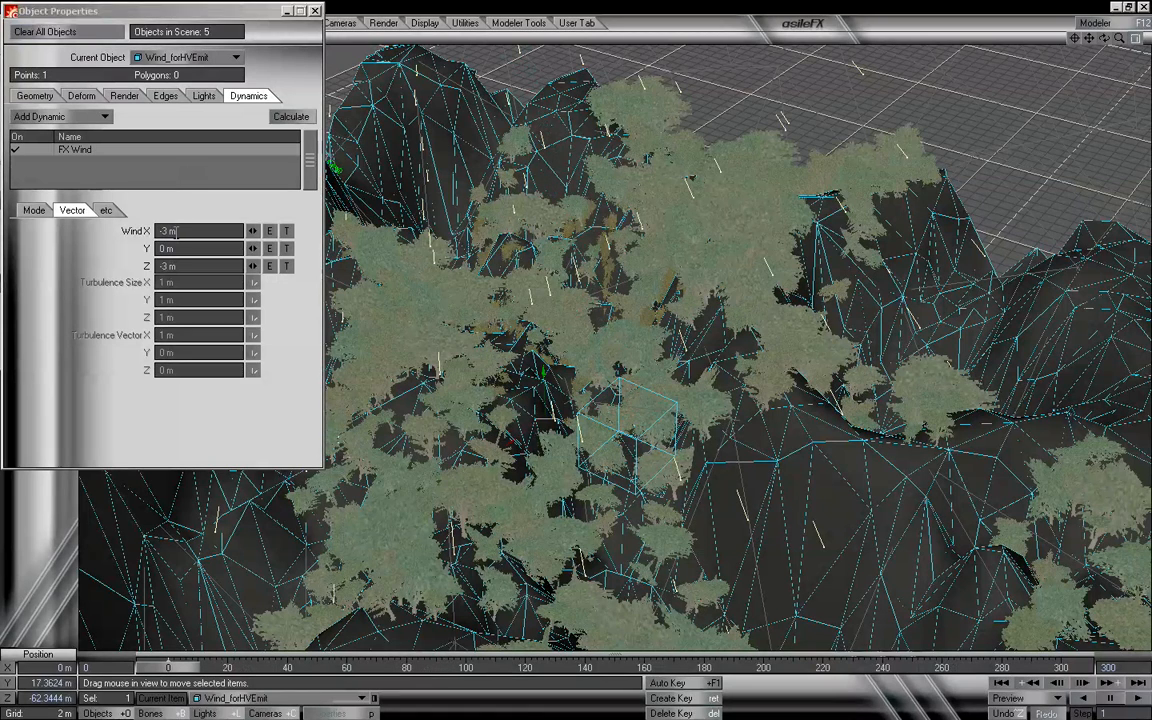
- Weaken the wind vector to -500 mm in both X and Z, and recheck the wind's mode settings
drag(176, 229, 94, 234)
text(-1)
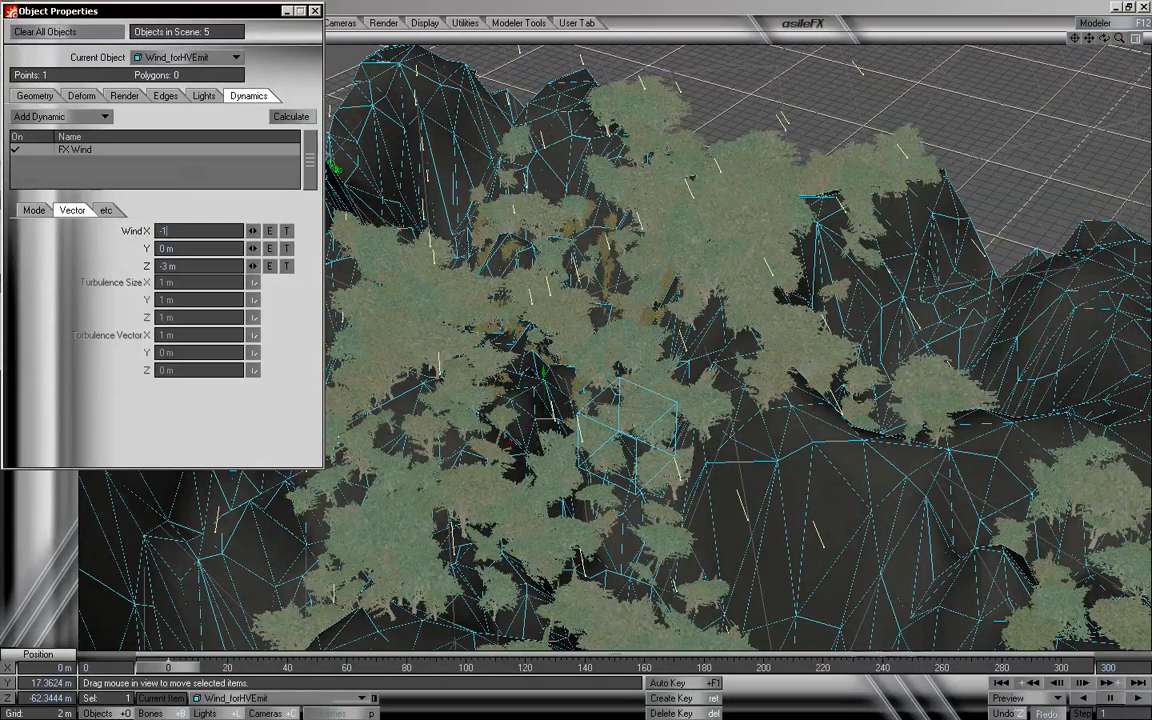
drag(172, 231, 113, 224)
text(-.5)
drag(175, 266, 151, 269)
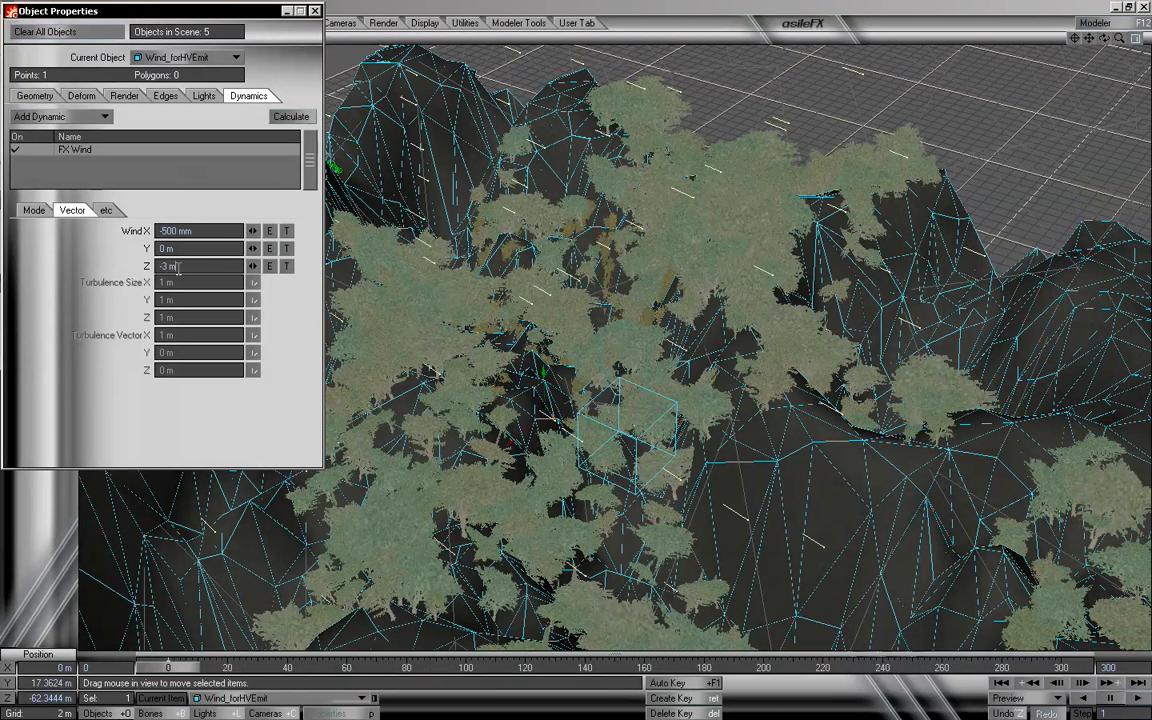
text(-.5)
click(205, 441)
click(44, 210)
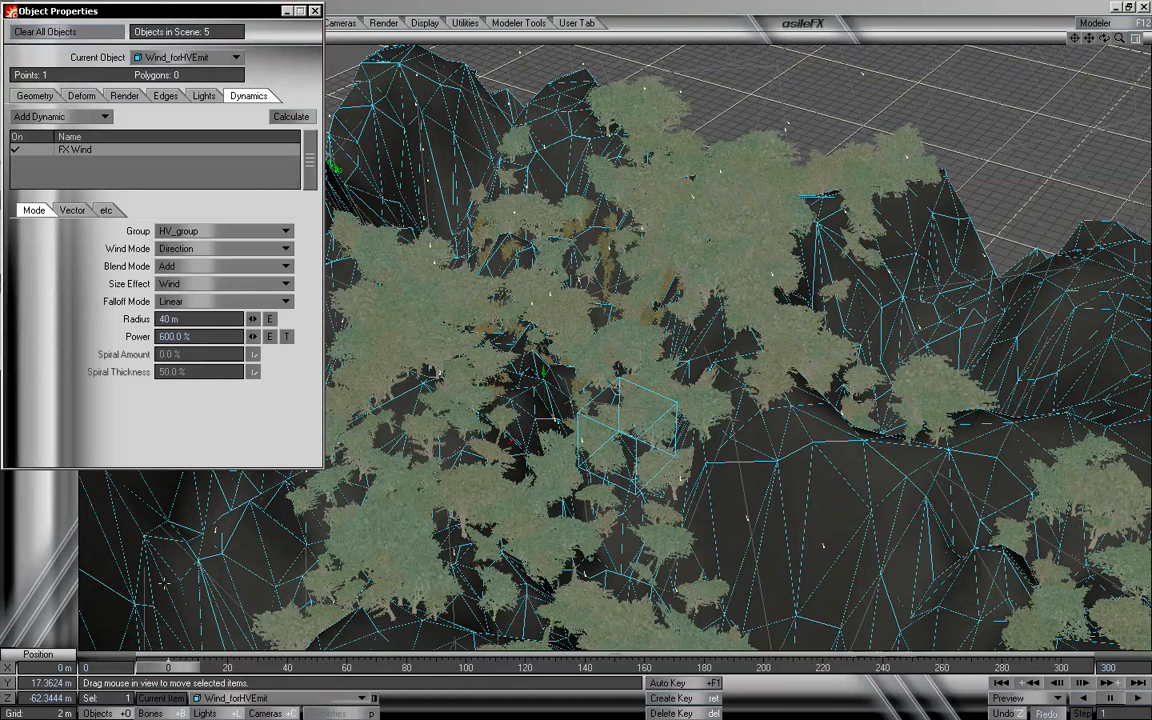
mouse_move(183, 668)
mouse_down()
mouse_move(1017, 668)
mouse_move(152, 668)
mouse_move(970, 668)
mouse_move(183, 668)
mouse_up()
- Set Wind X and Wind Z to -1 m, and preview the particles in the valley at frame 213 before returning to frame 0
click(72, 210)
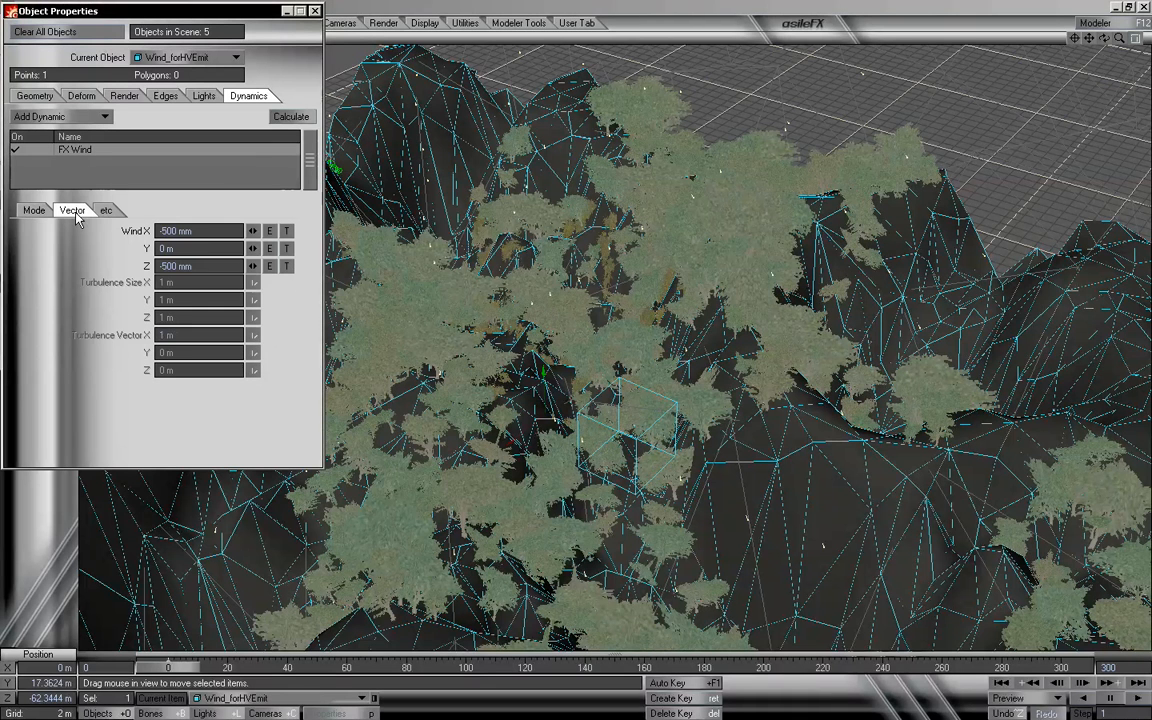
click(200, 230)
text(-1-1)
key(Return)
drag(166, 668, 802, 668)
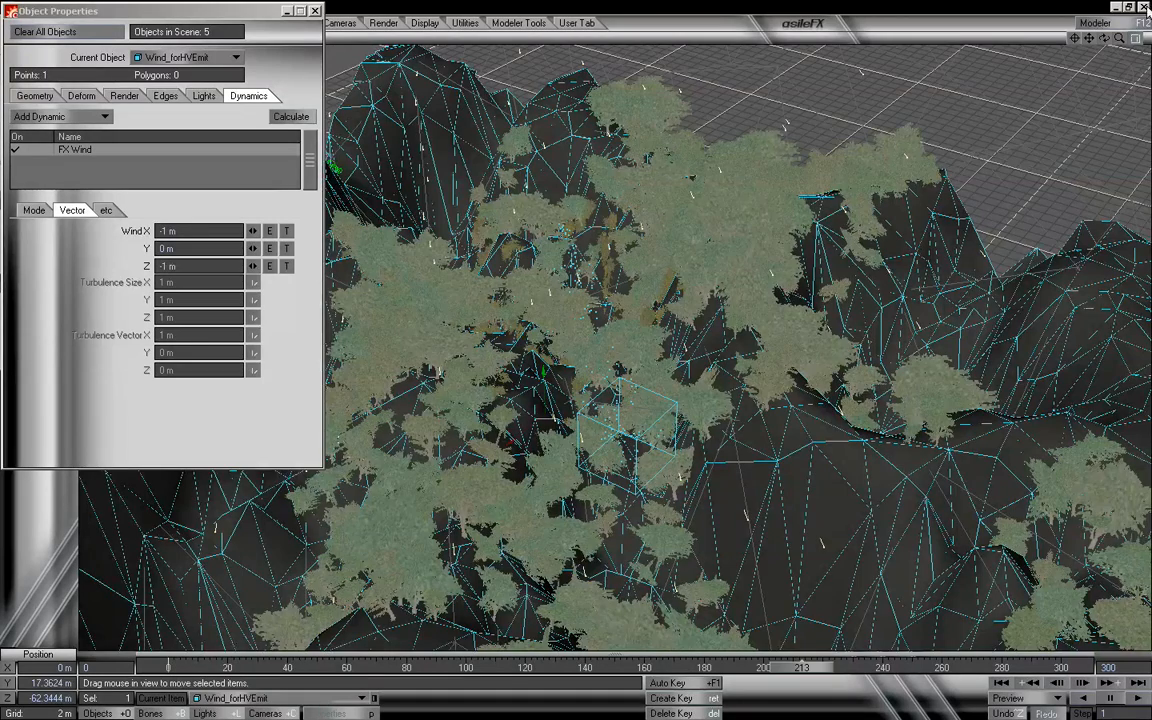
drag(1106, 39, 940, 125)
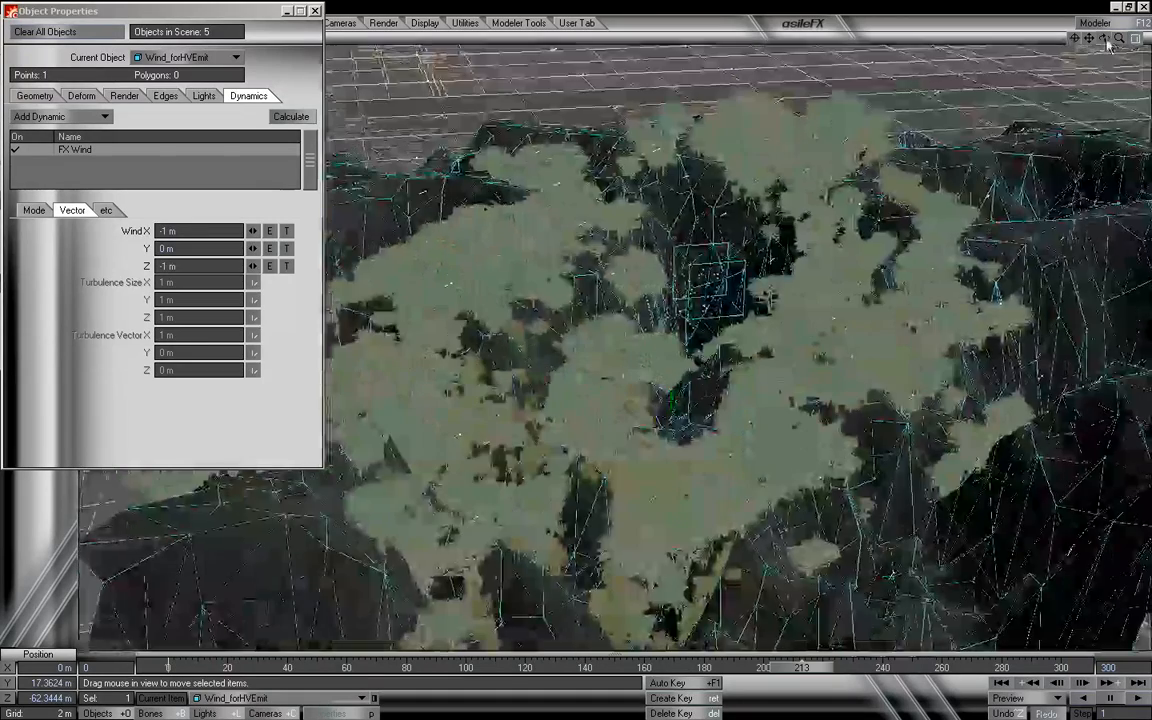
drag(1119, 38, 1148, 38)
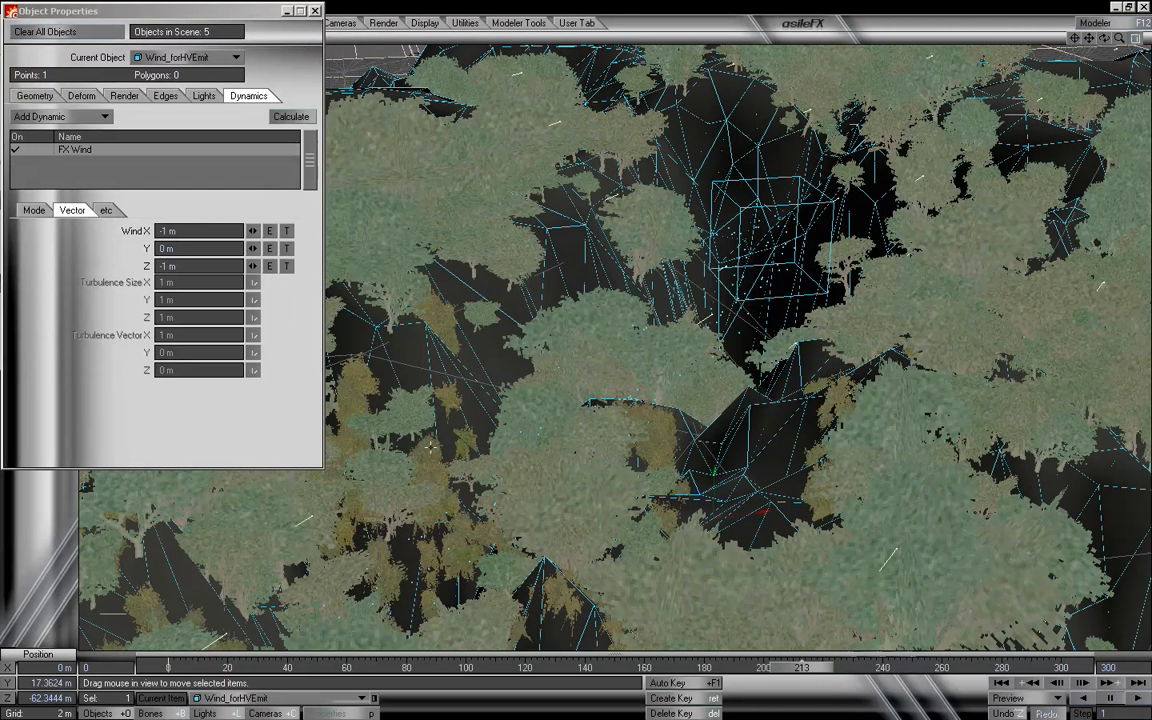
drag(812, 672, 151, 668)
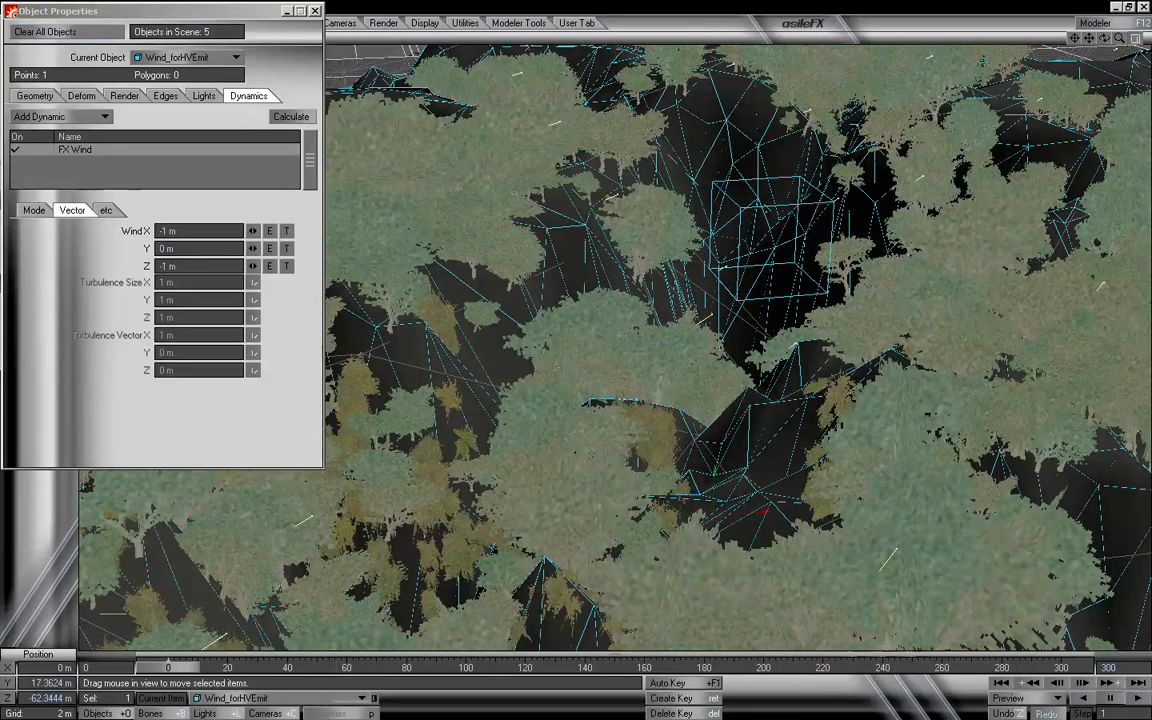
drag(1119, 38, 1091, 38)
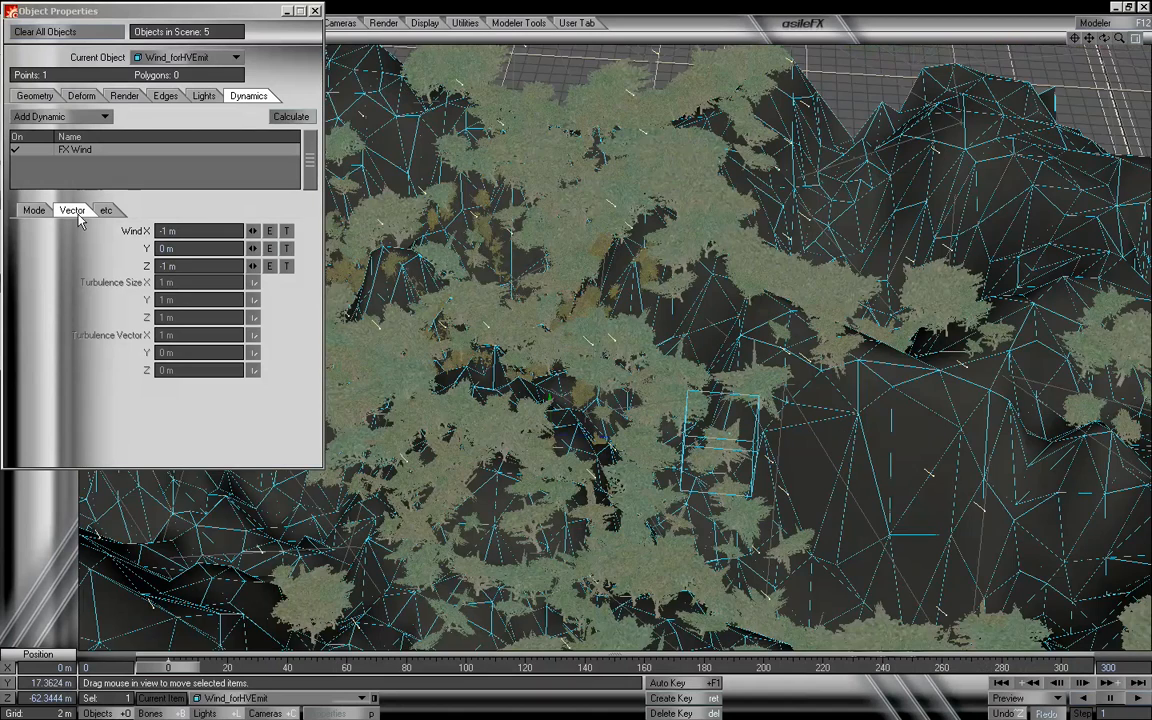
- Set the wind's Power back to 100 %
click(34, 210)
drag(200, 336, 143, 343)
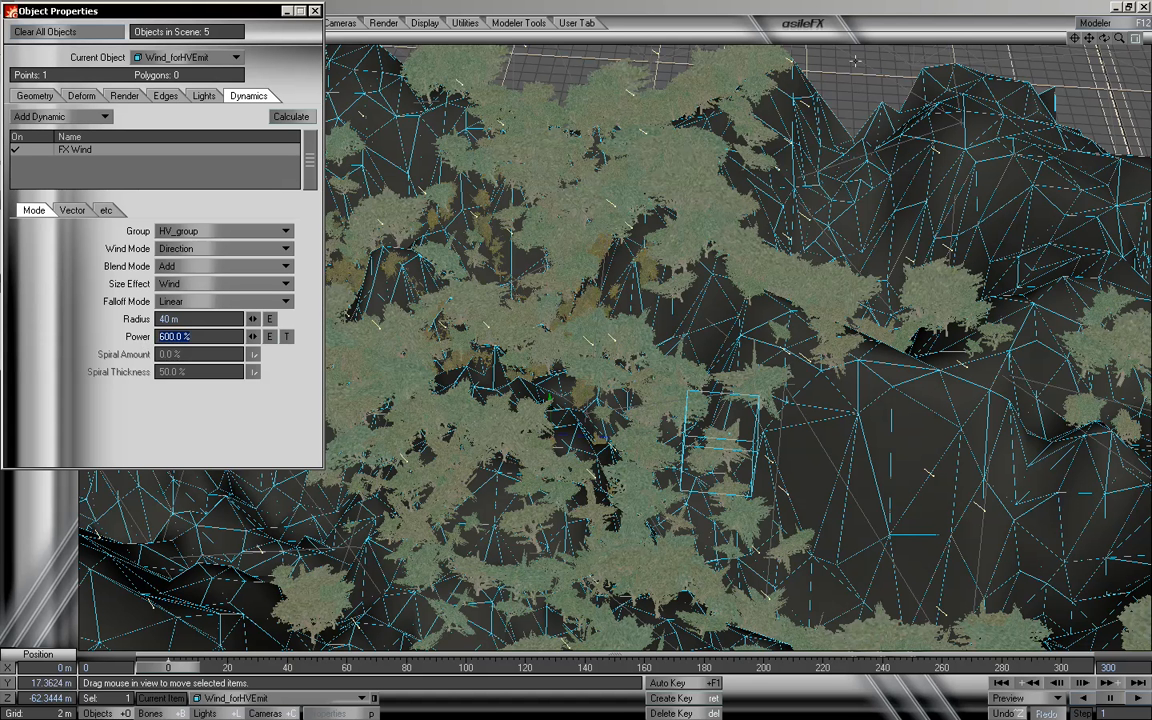
text(1)
- Set both Wind X and Wind Z to -6 m and preview the particle motion up to frame 99
click(72, 210)
double_click(197, 231)
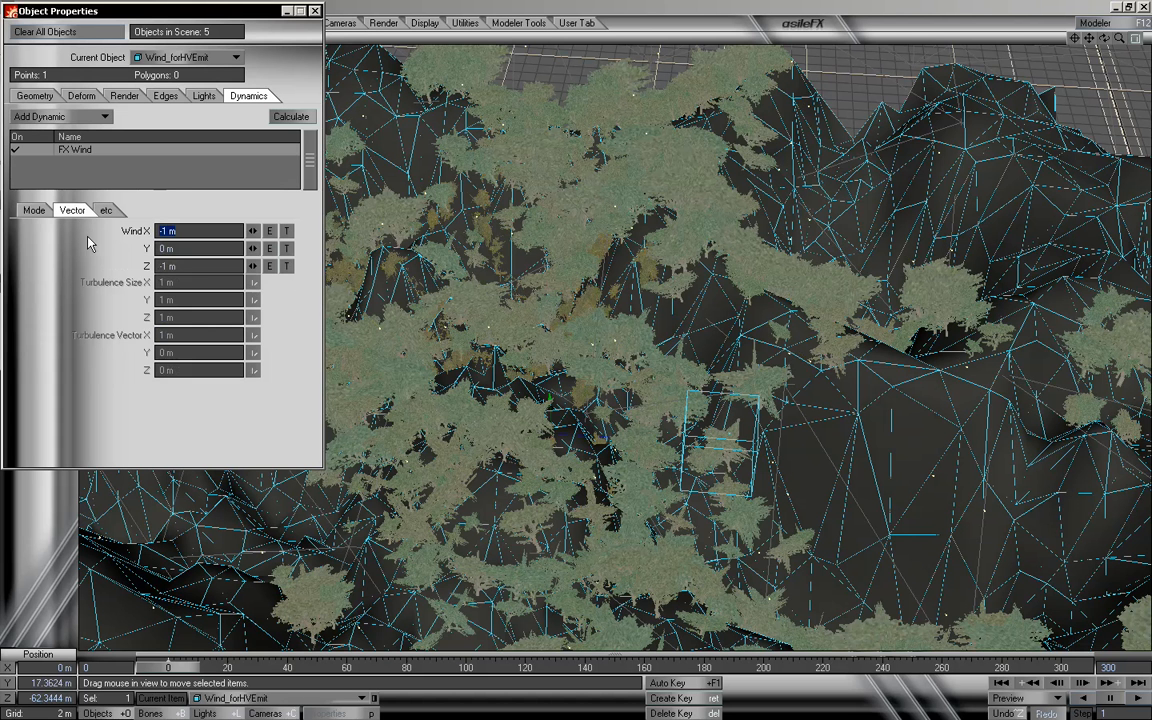
text(-6)
key(Tab)
drag(198, 268, 139, 270)
text(-6)
key(Return)
drag(163, 667, 462, 667)
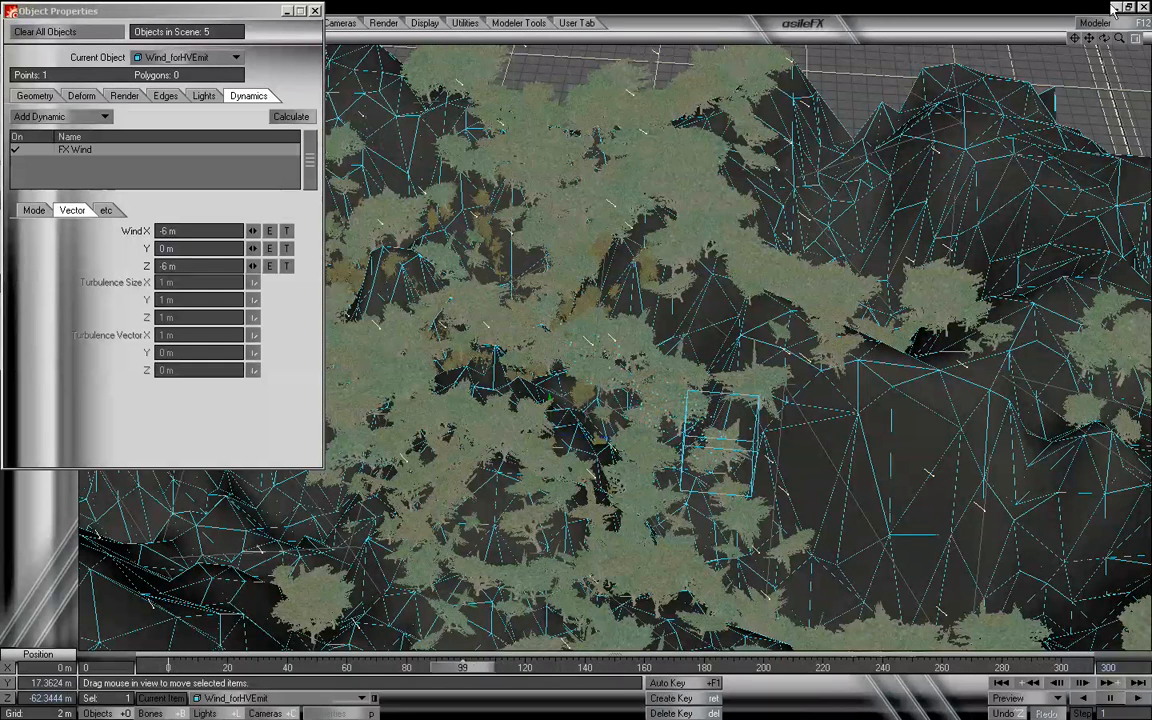
- Return to frame 0, set both Wind X and Wind Z to -5 m, and preview the particle motion along the timeline
drag(1119, 39, 577, 359)
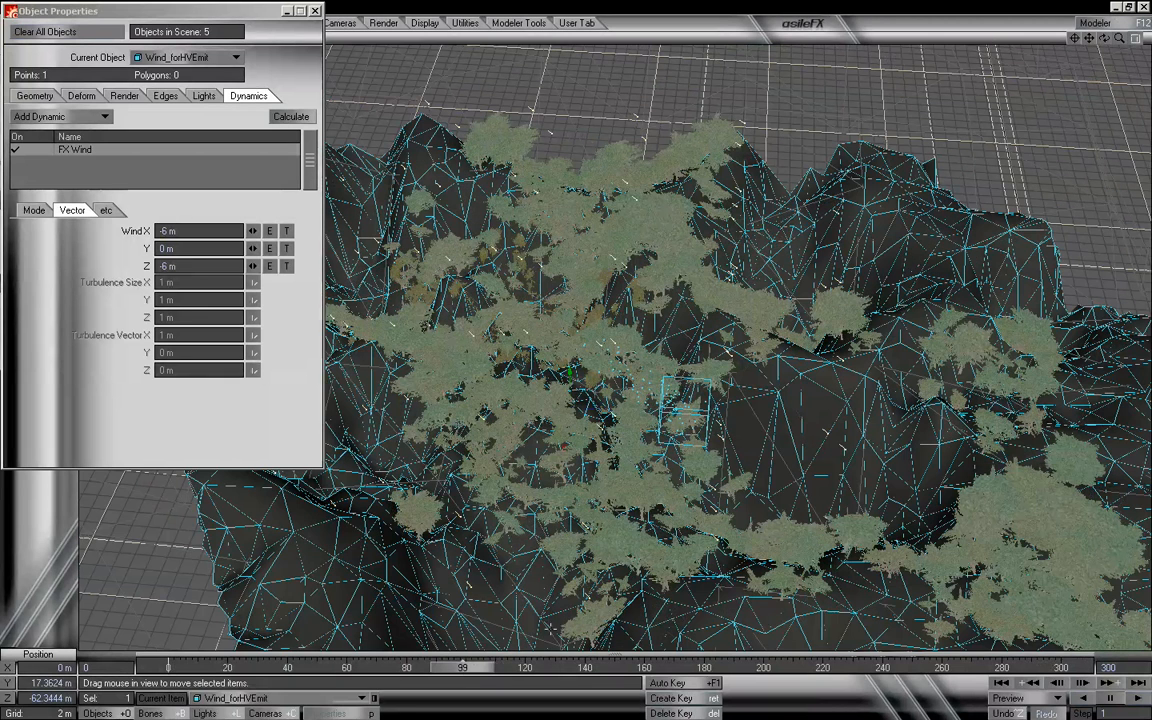
drag(462, 667, 168, 667)
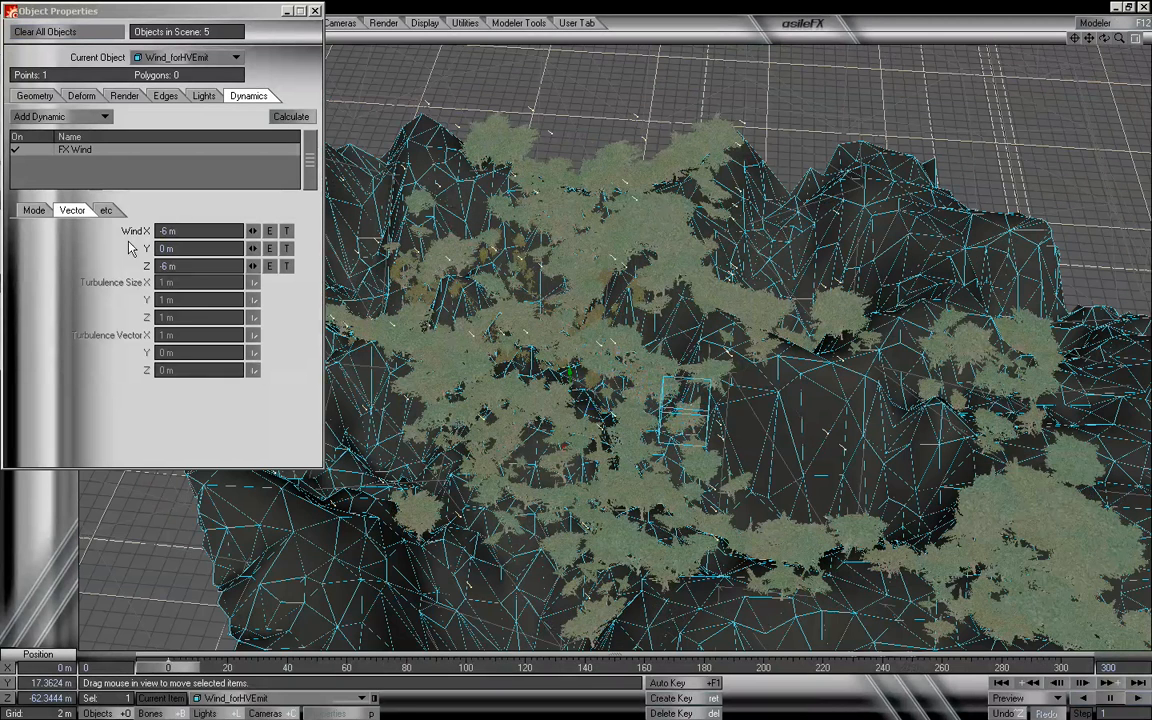
click(170, 231)
text(-5)
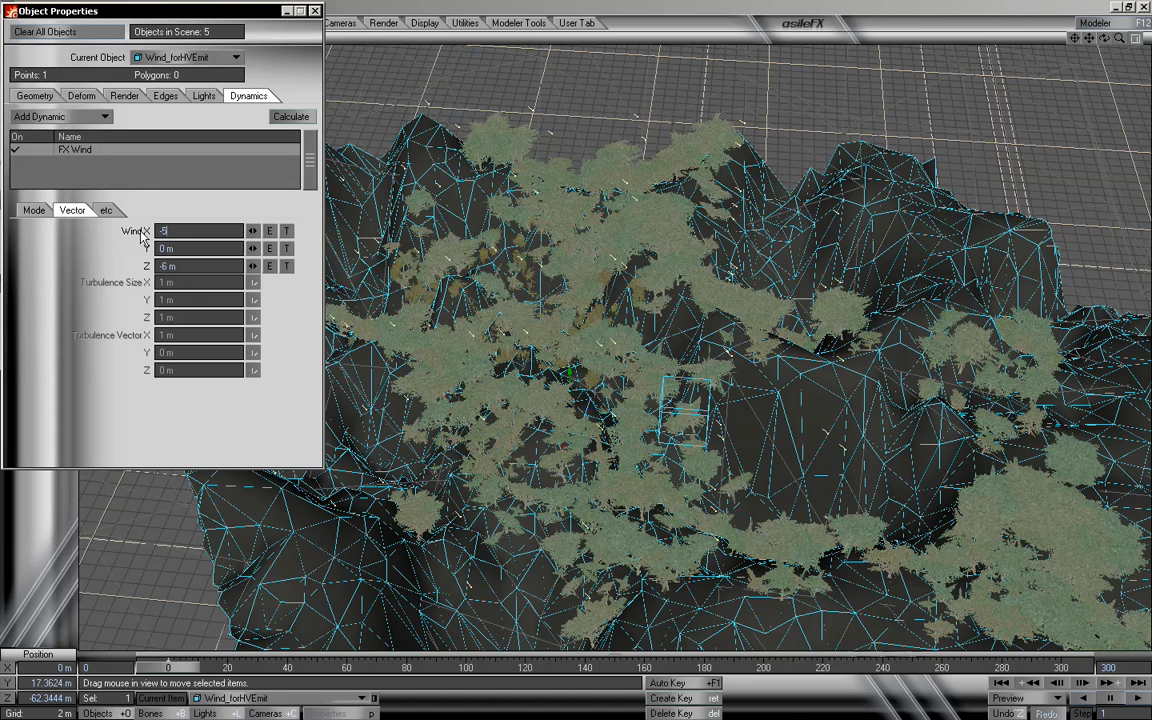
key(Tab)
key(Tab)
text(-)
drag(177, 672, 1059, 667)
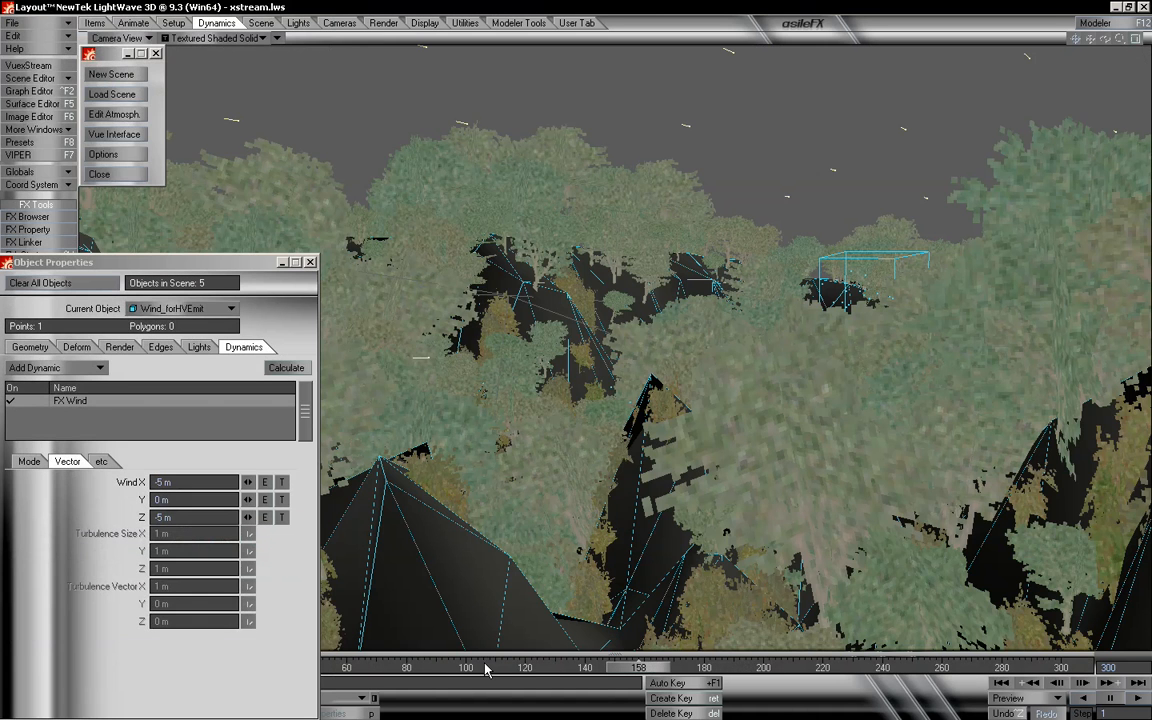
- Close the object properties and preview the particles through the camera up to frame 300 before returning to frame 0
click(311, 262)
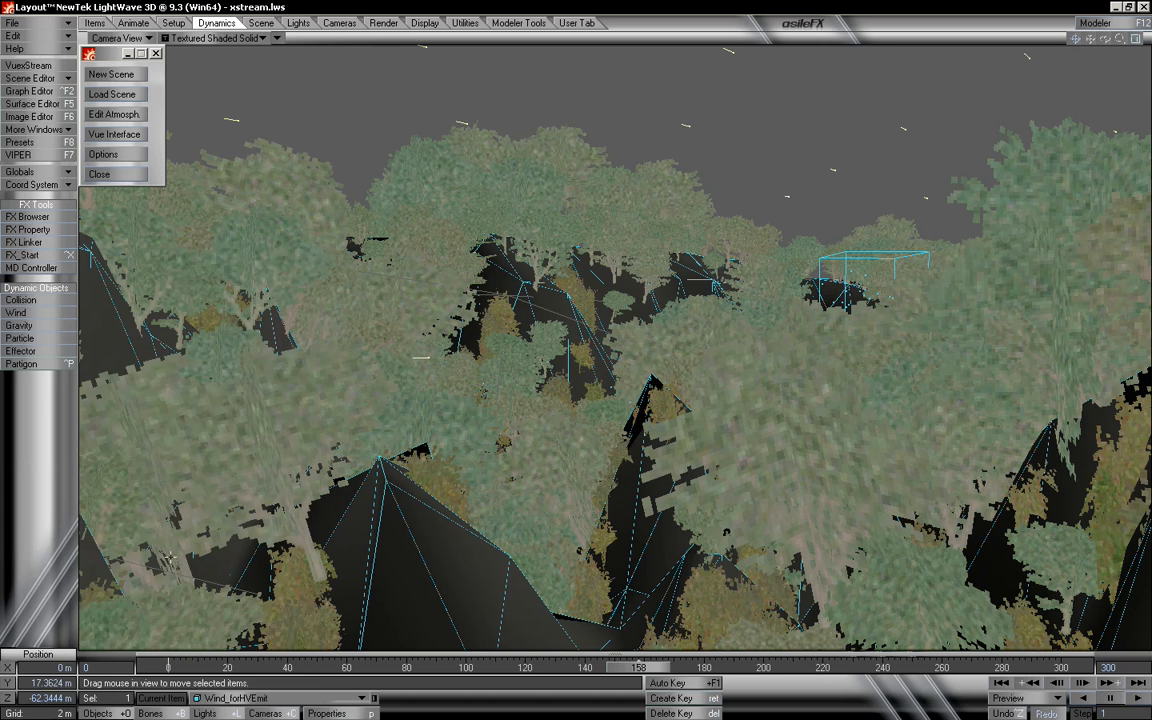
drag(660, 667, 1061, 667)
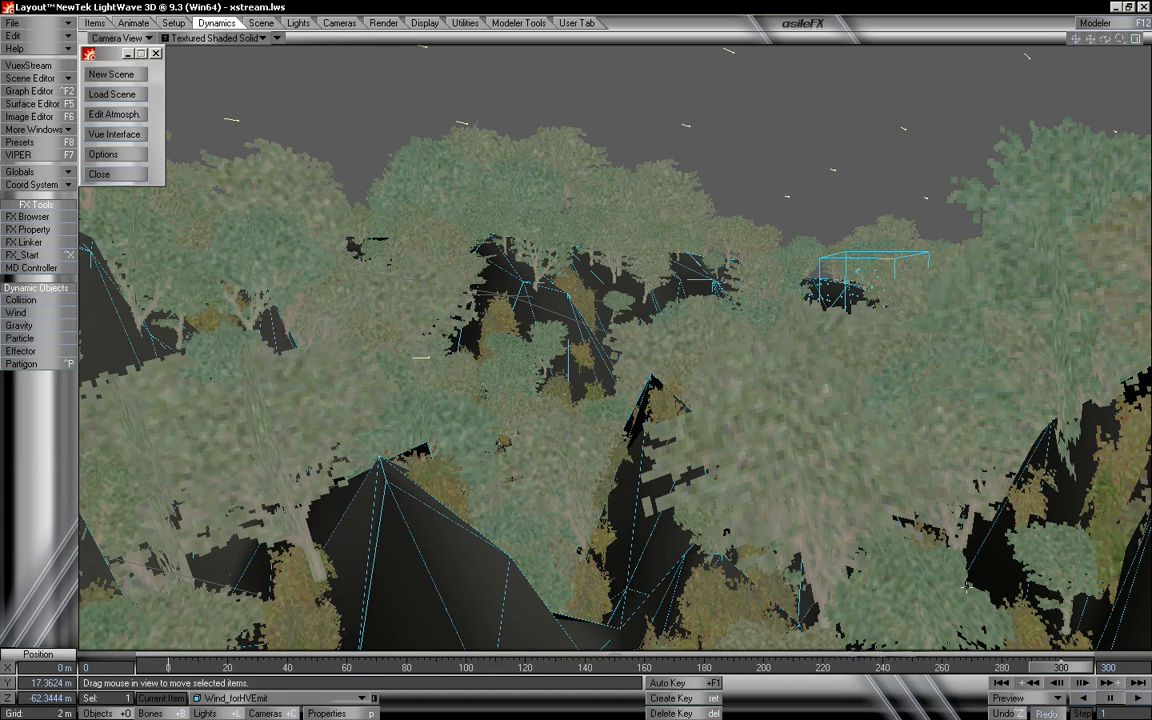
drag(1061, 667, 168, 667)
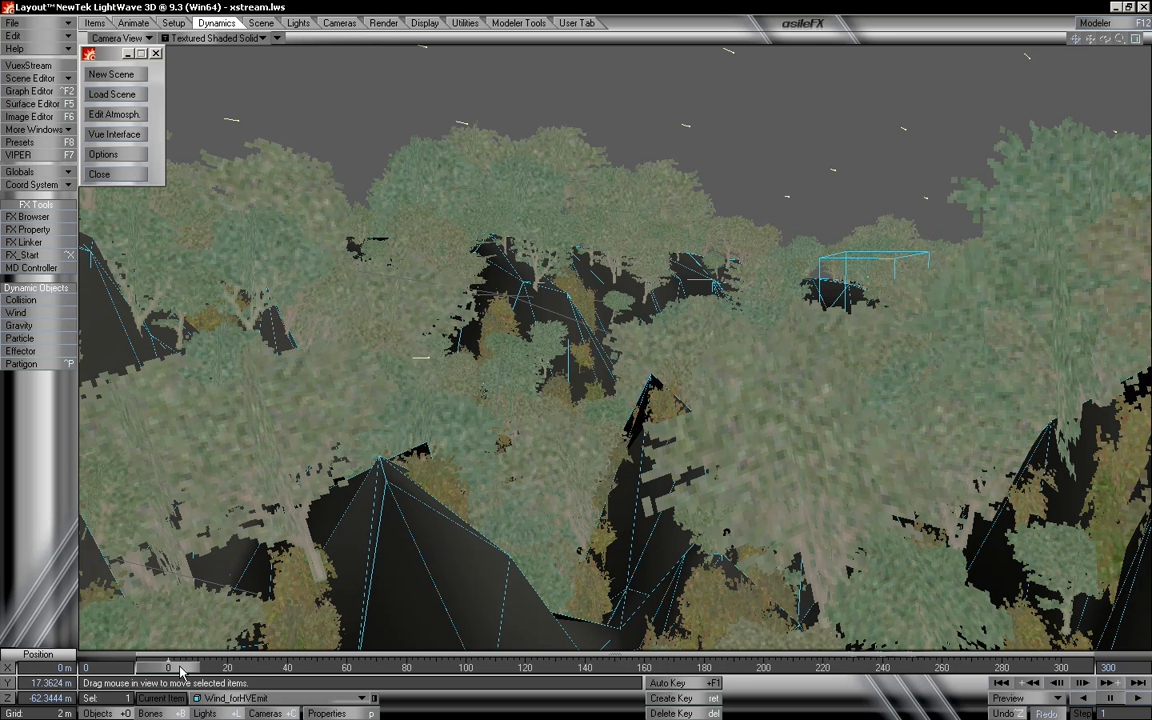
mouse_move(181, 672)
mouse_down()
mouse_move(1060, 670)
mouse_move(167, 670)
mouse_up()
- Select Main_EV_Emit and move it within the camera view to about X 11.67 m, Y 22.22 m, Z -42.16 m
click(847, 252)
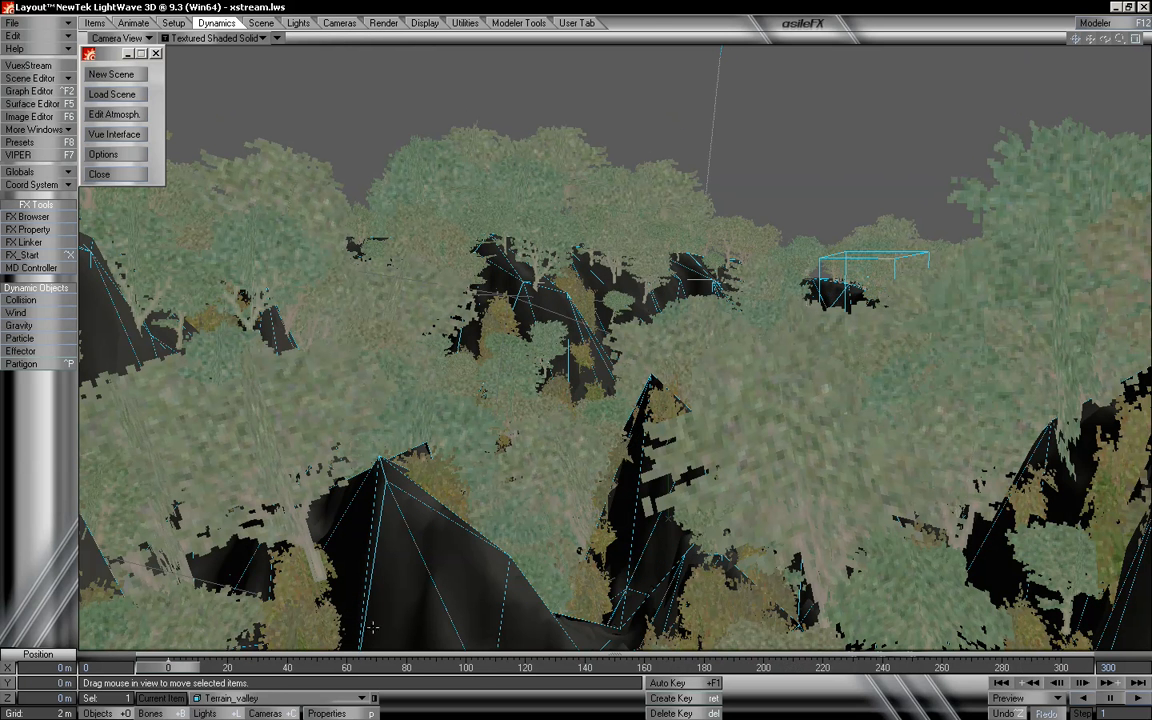
click(240, 698)
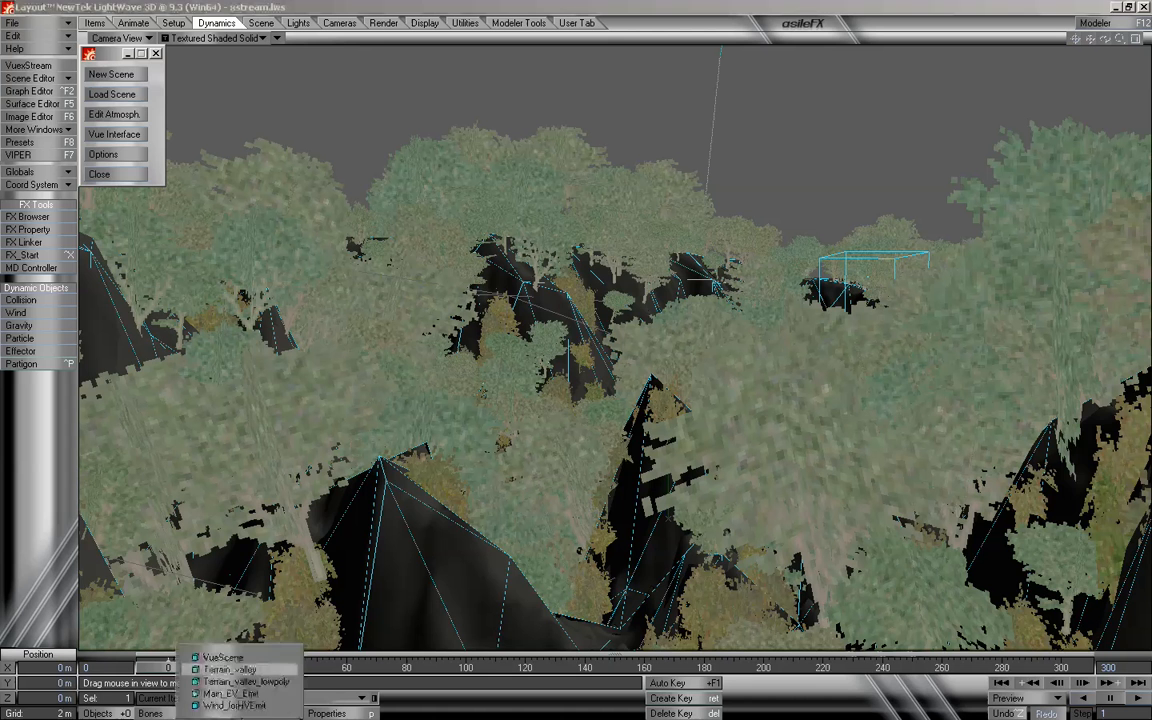
click(230, 693)
drag(871, 243, 871, 268)
drag(918, 320, 953, 320)
drag(870, 288, 877, 295)
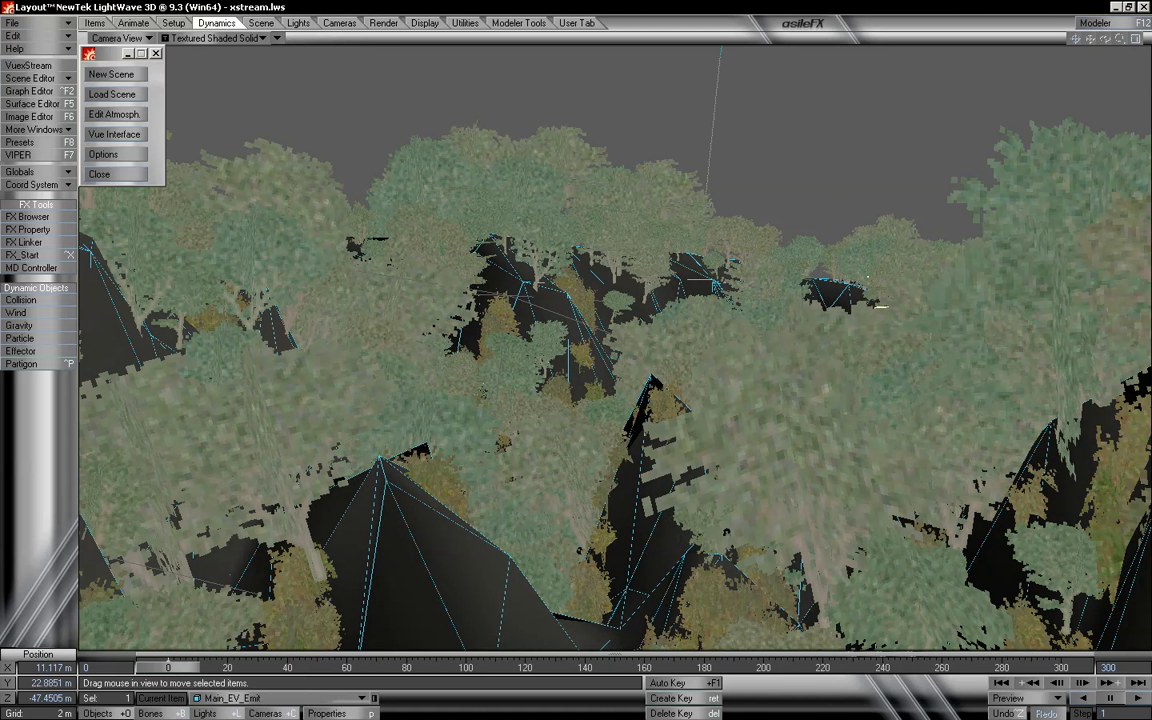
drag(868, 278, 874, 305)
- Switch to the Perspective view and preview the particles coming from the moved emitter, returning to frame 0
click(117, 38)
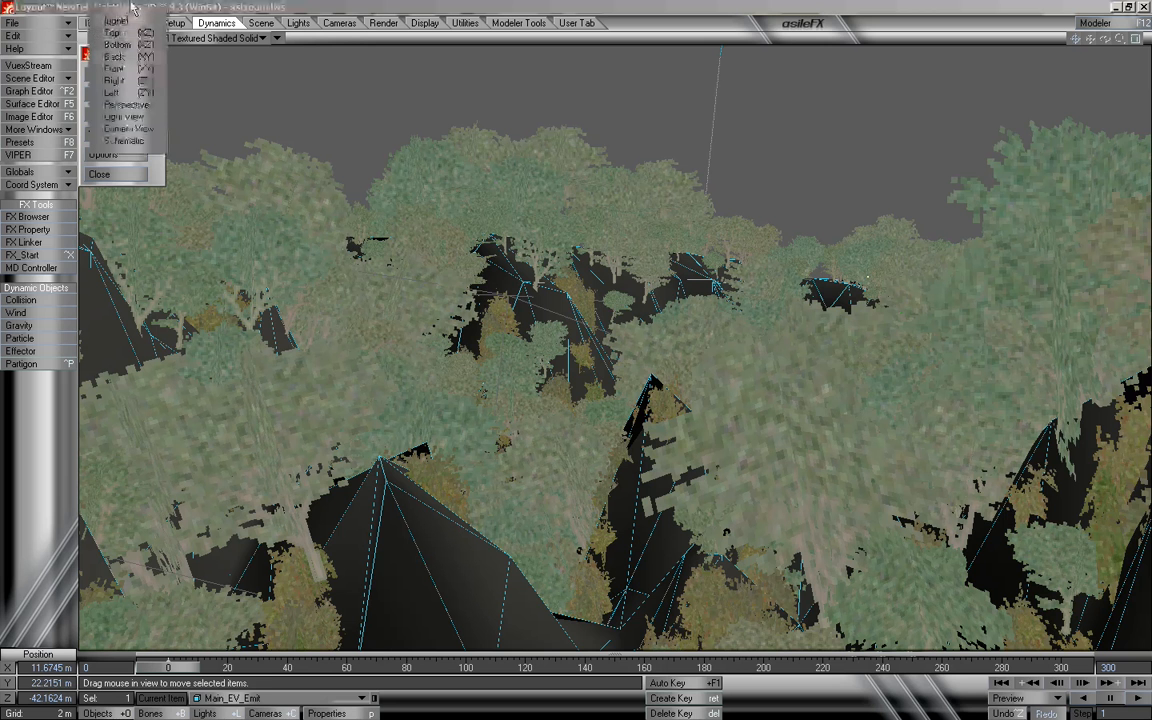
click(140, 106)
mouse_move(188, 675)
mouse_down()
mouse_move(925, 668)
mouse_move(167, 668)
mouse_up()
mouse_move(1119, 39)
mouse_down()
mouse_move(1146, 39)
mouse_move(1105, 41)
mouse_move(1106, 58)
mouse_move(1110, 42)
mouse_move(1088, 38)
mouse_move(1104, 50)
mouse_move(1115, 39)
mouse_up()
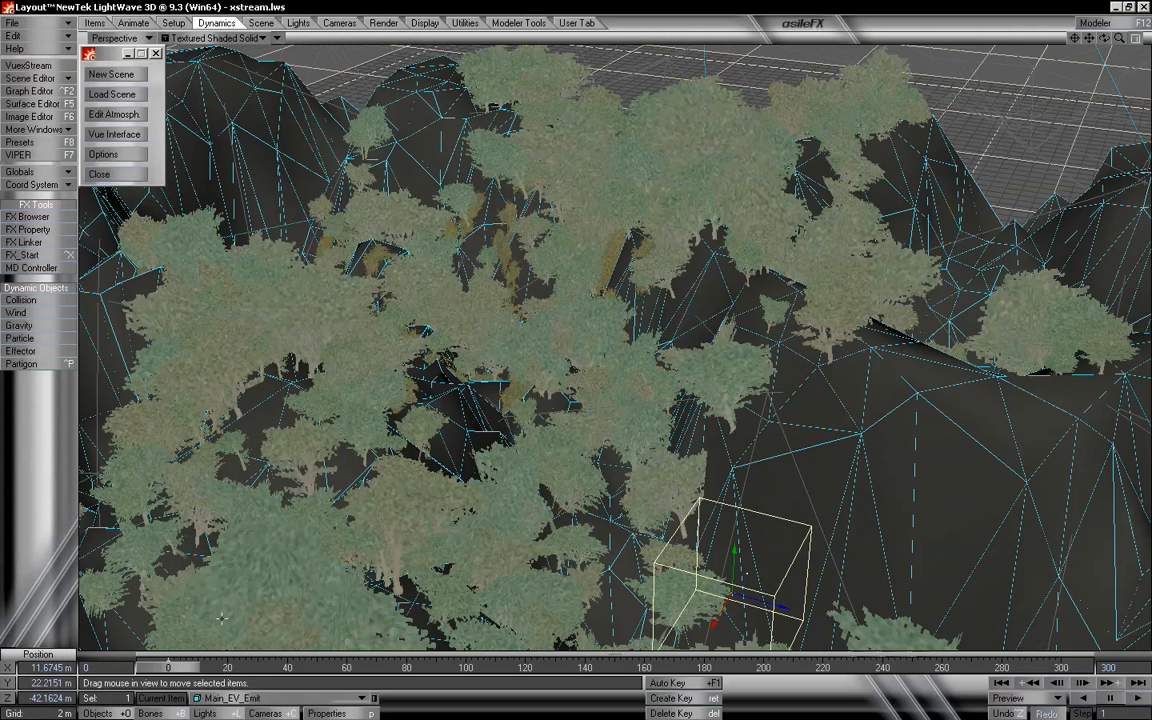
mouse_move(181, 676)
mouse_down()
mouse_move(1058, 668)
mouse_move(167, 668)
mouse_up()
drag(1109, 46, 1098, 44)
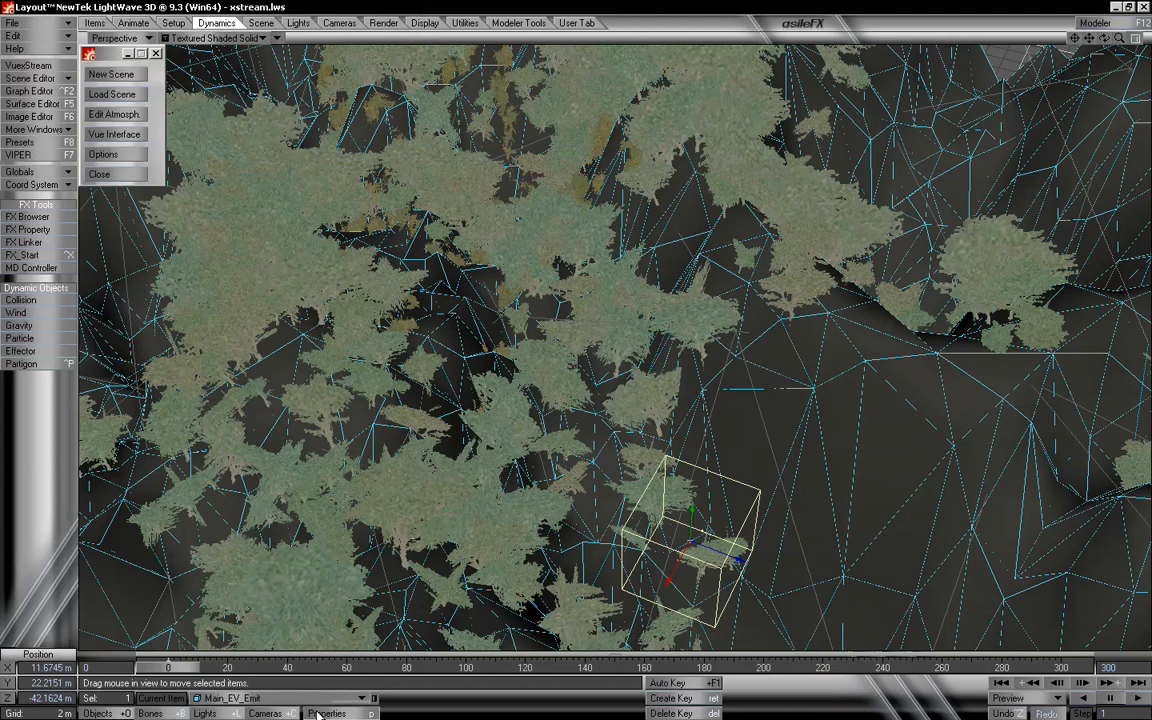
- Open the properties of Main_EV_Emit, set its Generator Size X and Y to 10 m, and preview the particles
key(p)
drag(216, 266, 218, 67)
click(116, 202)
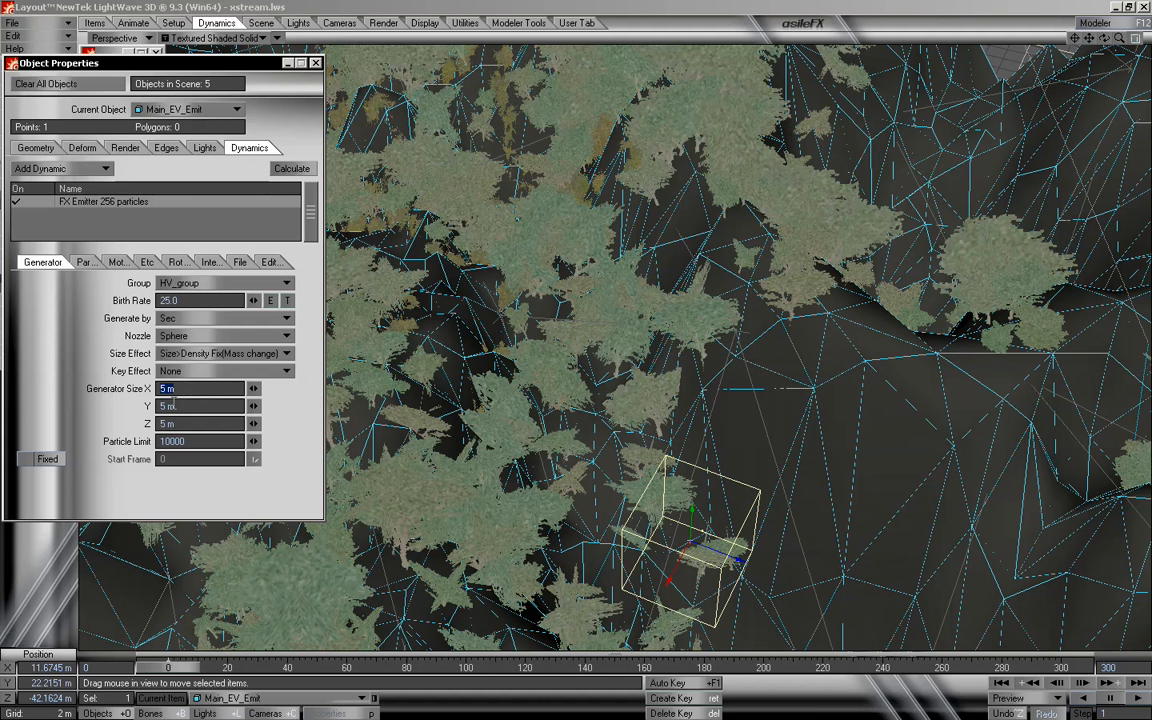
text(10)
key(Tab)
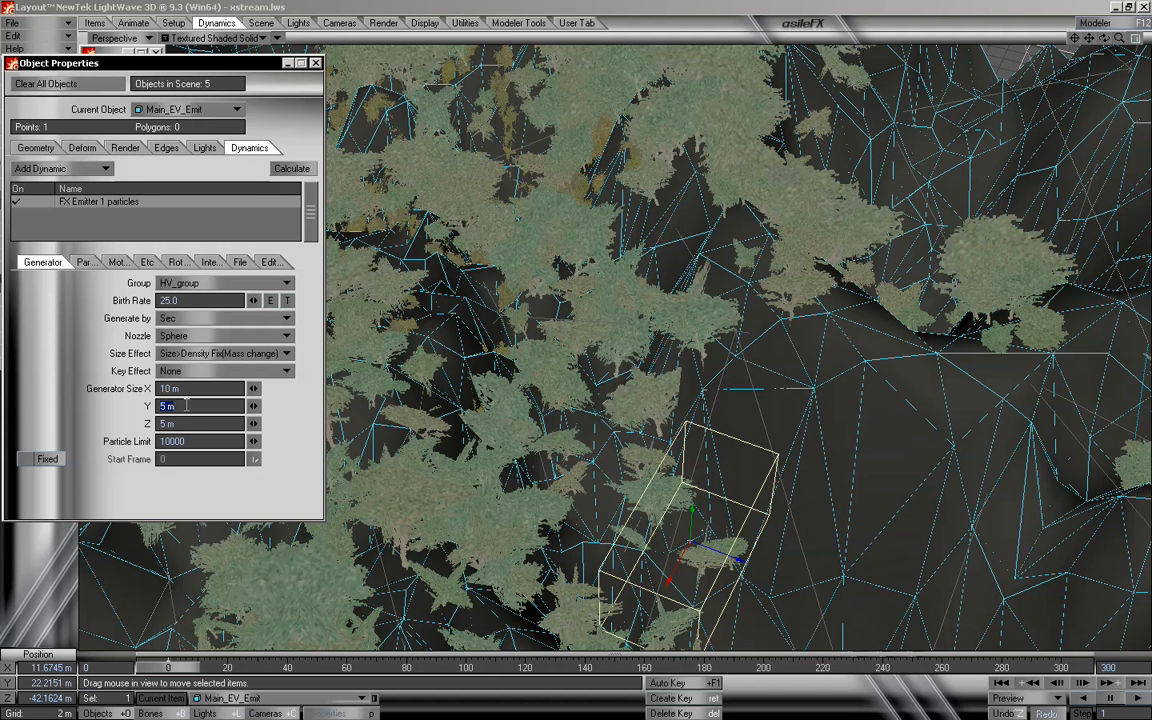
text(10)
key(Tab)
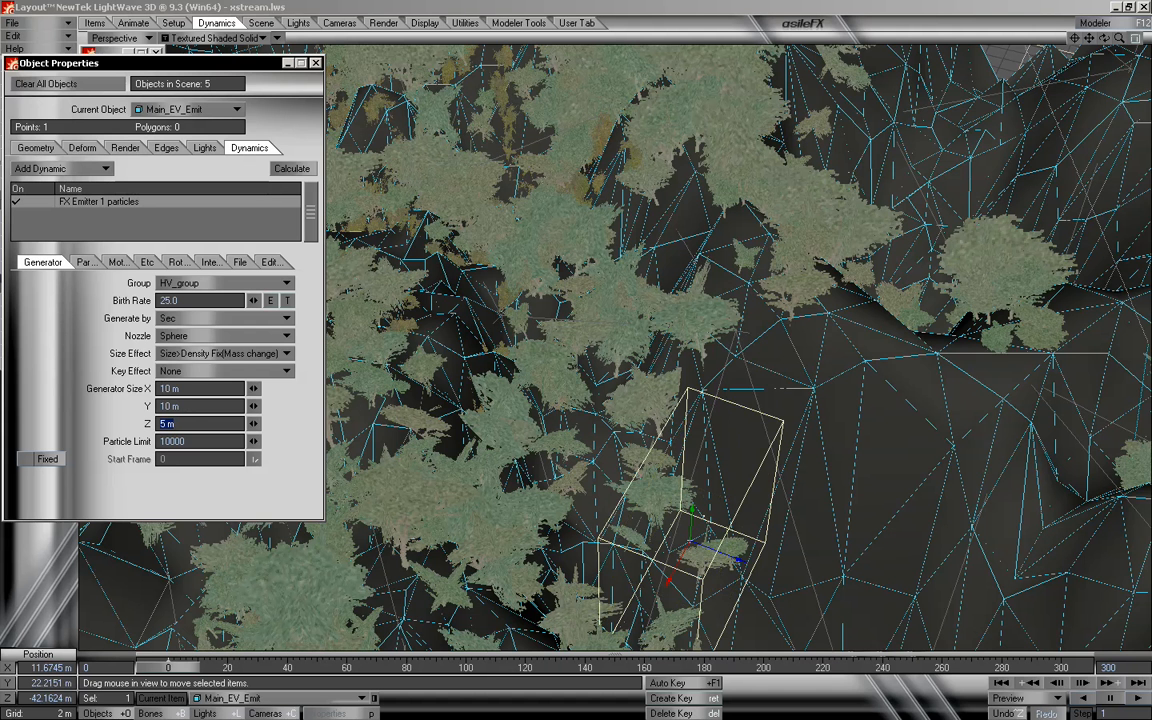
mouse_move(1104, 38)
mouse_down()
mouse_move(1074, 44)
mouse_move(1083, 42)
mouse_up()
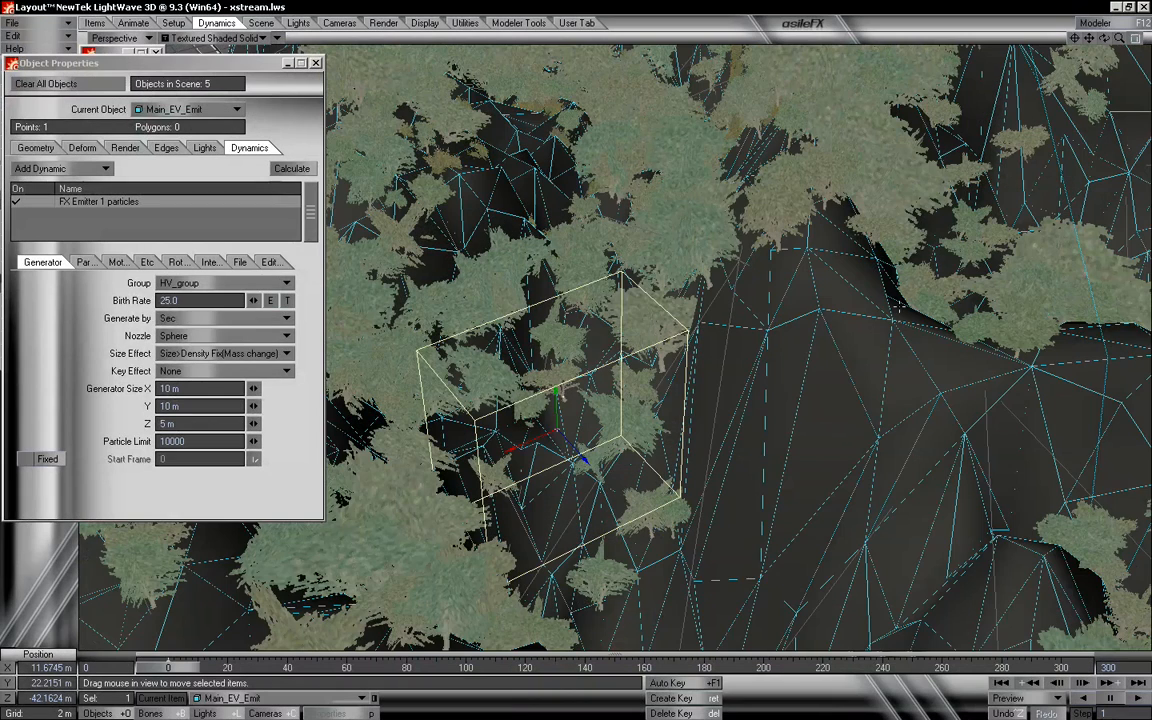
drag(1104, 38, 1103, 39)
drag(193, 667, 151, 667)
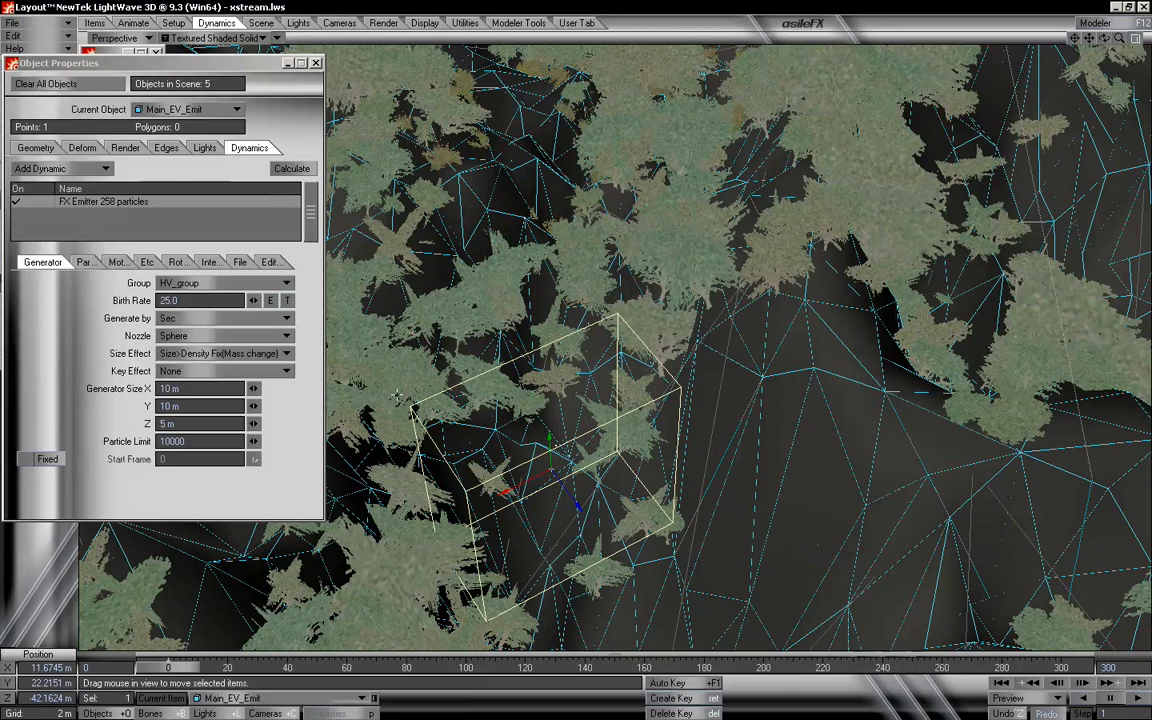
- Rotate the emitter's heading to about 39.9° and preview the particles, returning to frame 0
key(y)
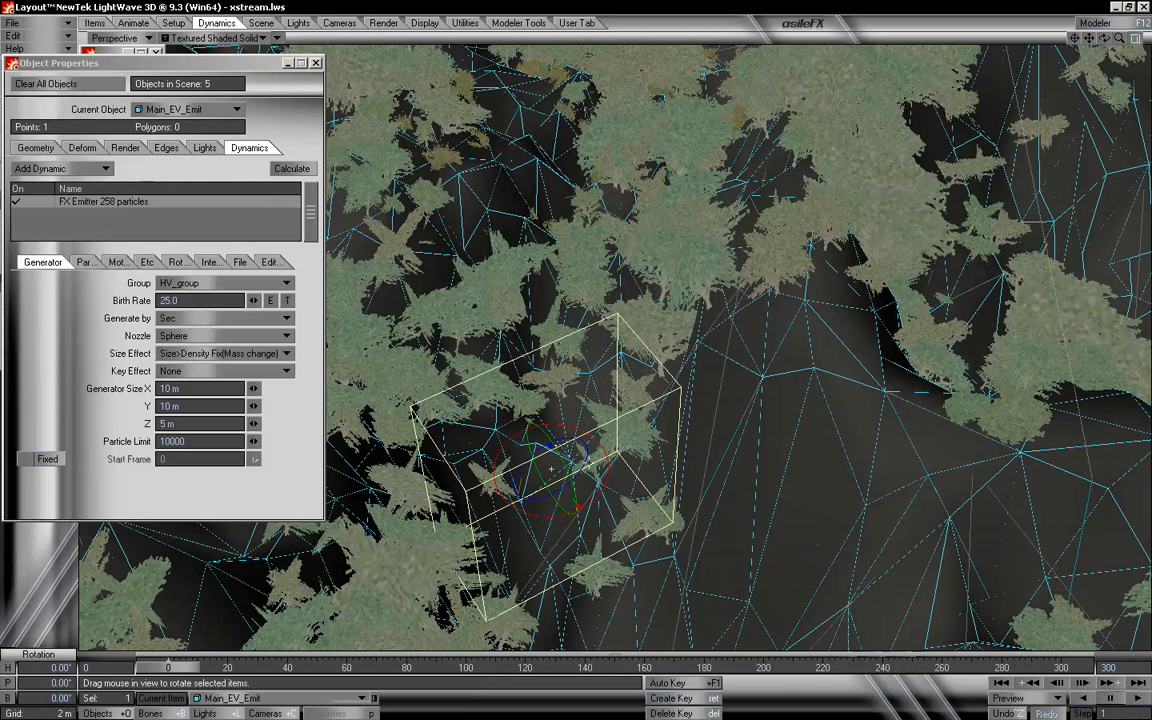
drag(551, 468, 614, 470)
mouse_move(180, 668)
mouse_down()
mouse_move(1060, 668)
mouse_move(160, 668)
mouse_up()
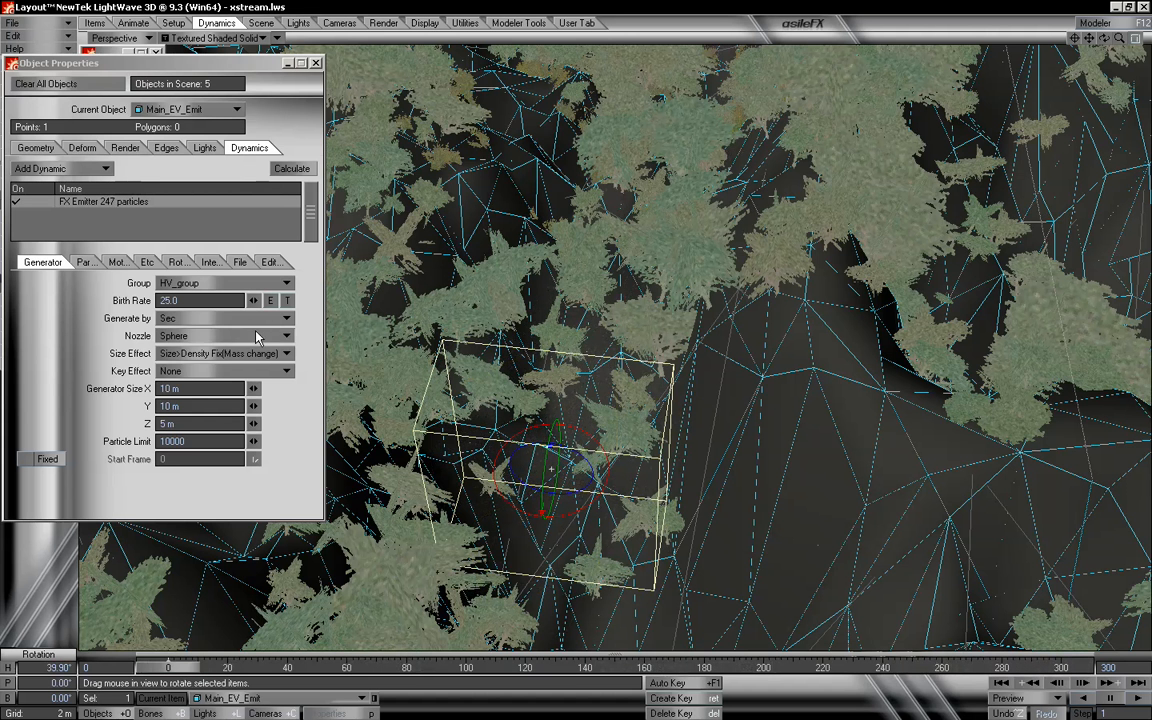
- Set the emitter's Generator Size Y to 15 m
click(186, 405)
text(15)
key(Tab)
key(Tab)
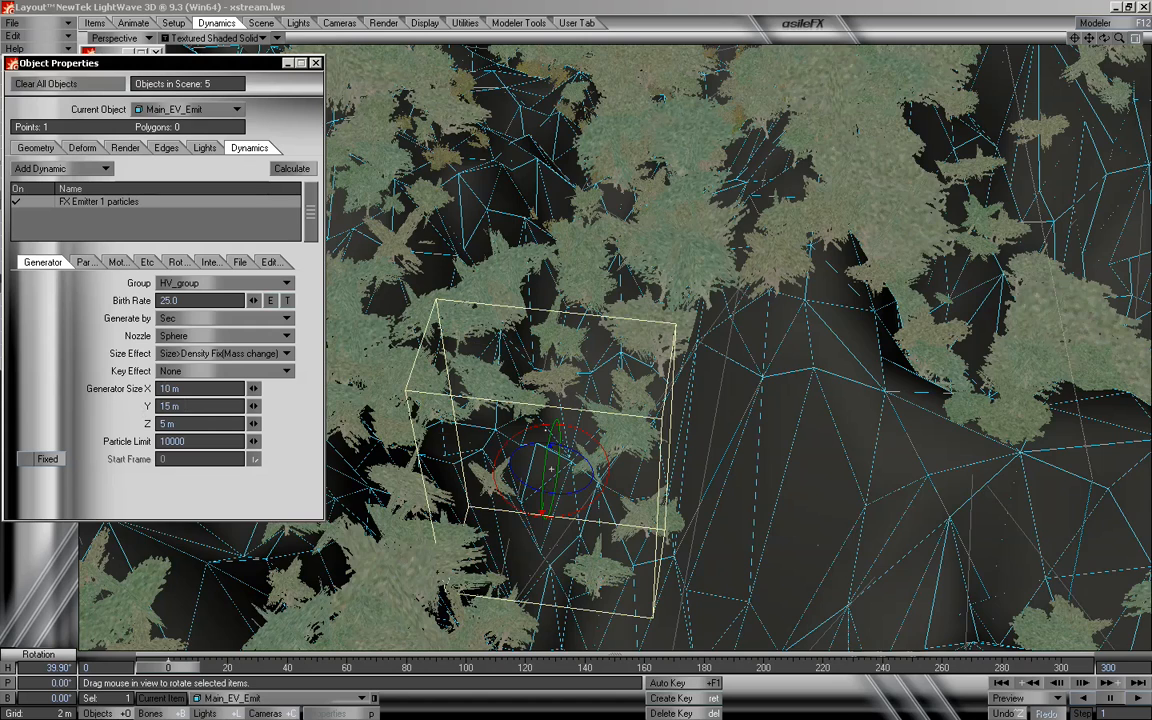
- Lower the emitter along Y to about 17.13 m and preview the particles in the valley
mouse_move(1106, 38)
mouse_down()
mouse_move(1092, 88)
mouse_move(1122, 48)
mouse_move(1106, 40)
mouse_up()
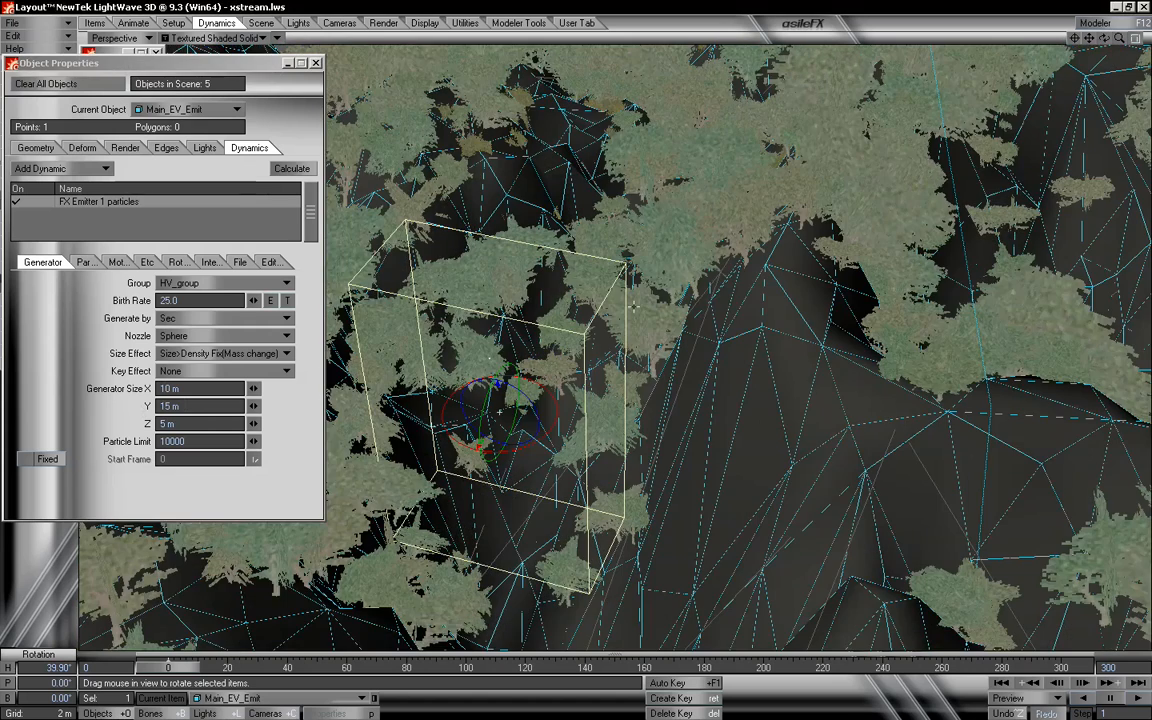
key(t)
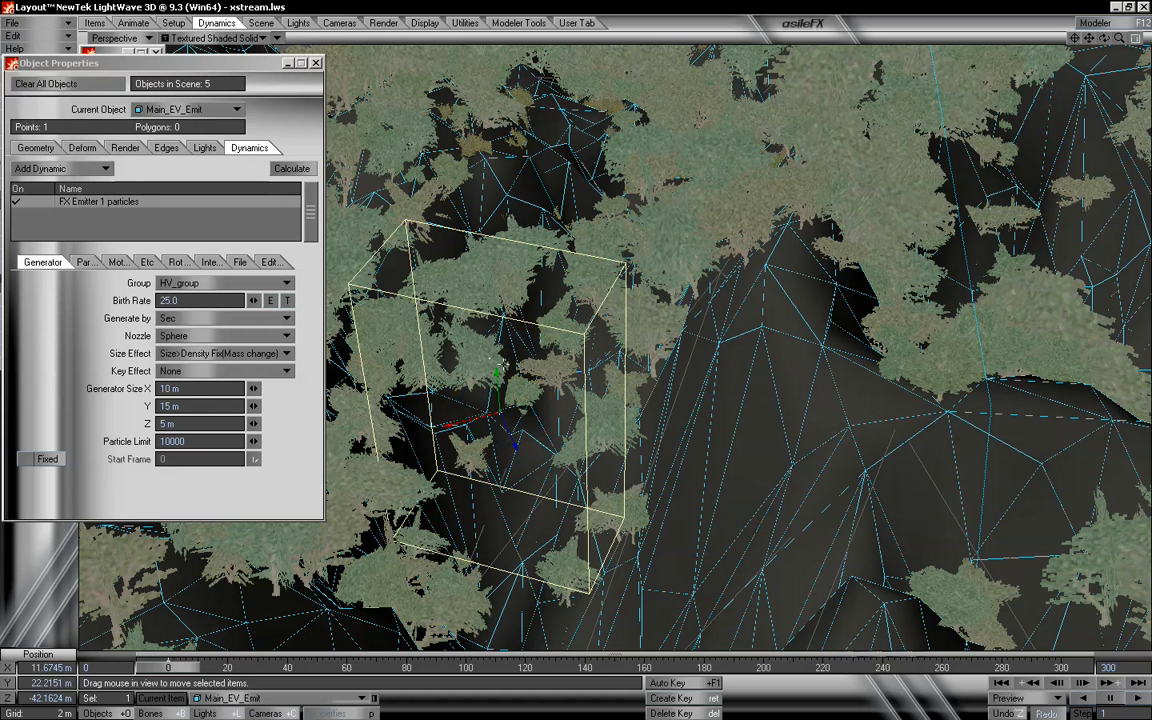
drag(498, 376, 503, 456)
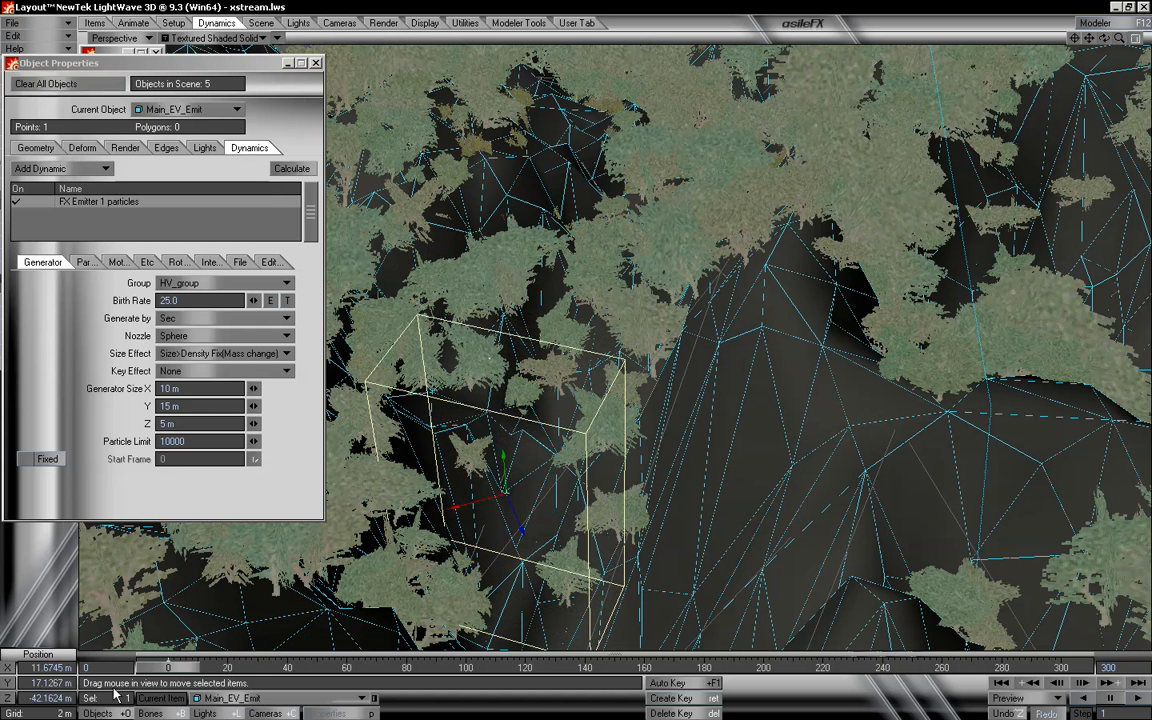
mouse_move(171, 677)
mouse_down()
mouse_move(1090, 667)
mouse_move(150, 667)
mouse_up()
- Set the emitter's Generator Size X to 15 m and preview the particles from frame 0
drag(1104, 39, 1056, 40)
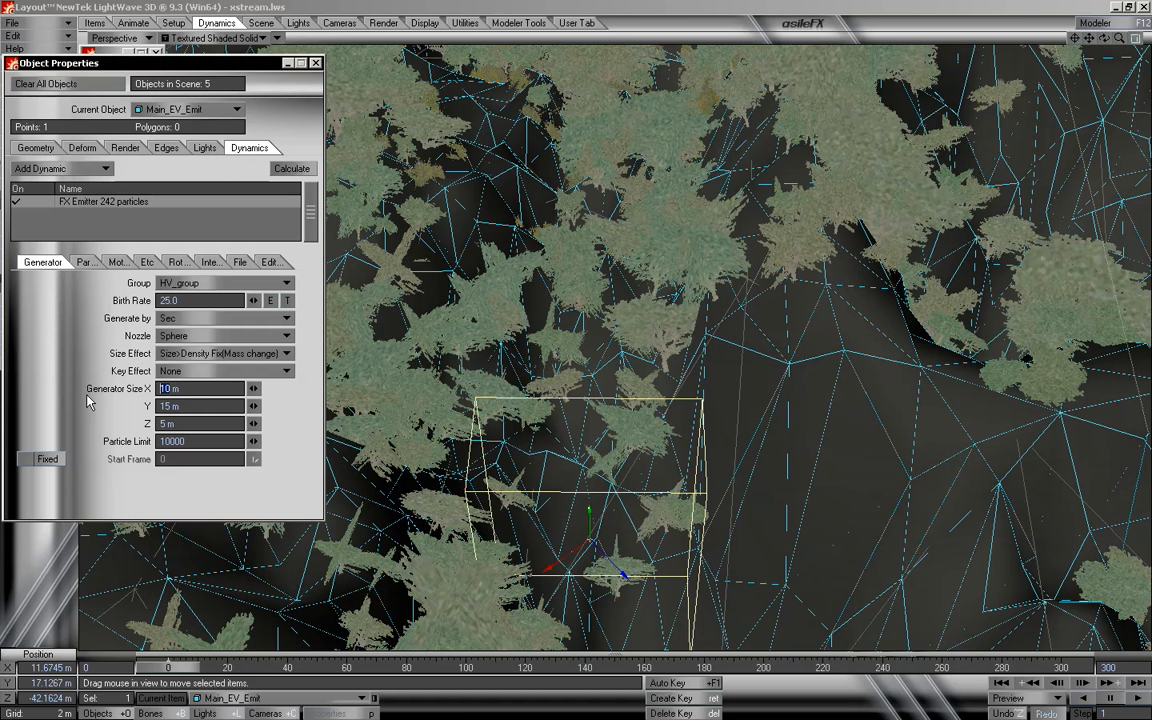
key(Tab)
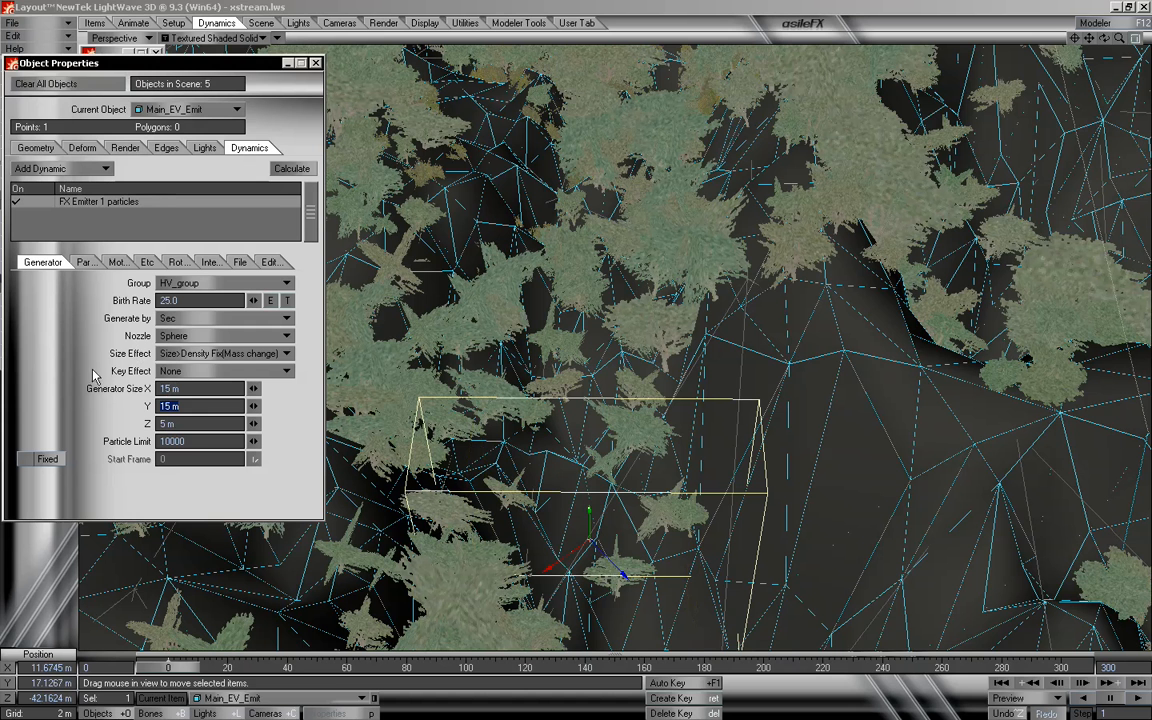
mouse_move(170, 670)
mouse_down()
mouse_move(975, 668)
mouse_move(152, 668)
mouse_up()
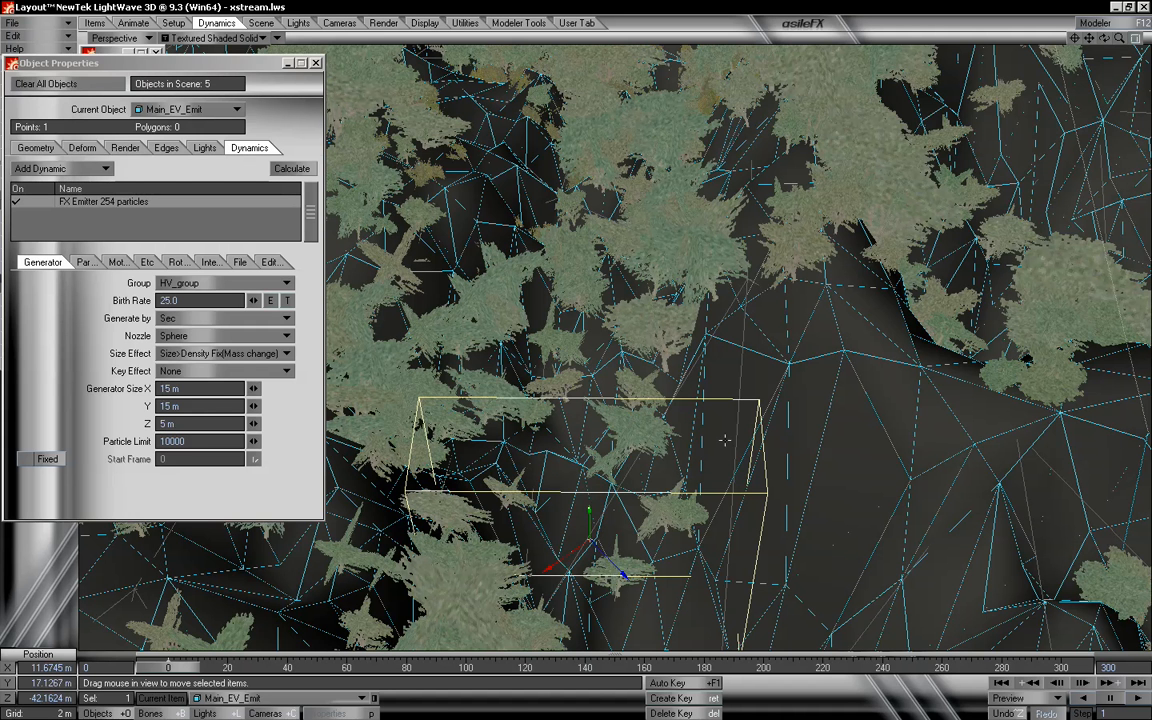
- Widen the emitter's Generator Size X to 20 m and preview the particles
click(168, 389)
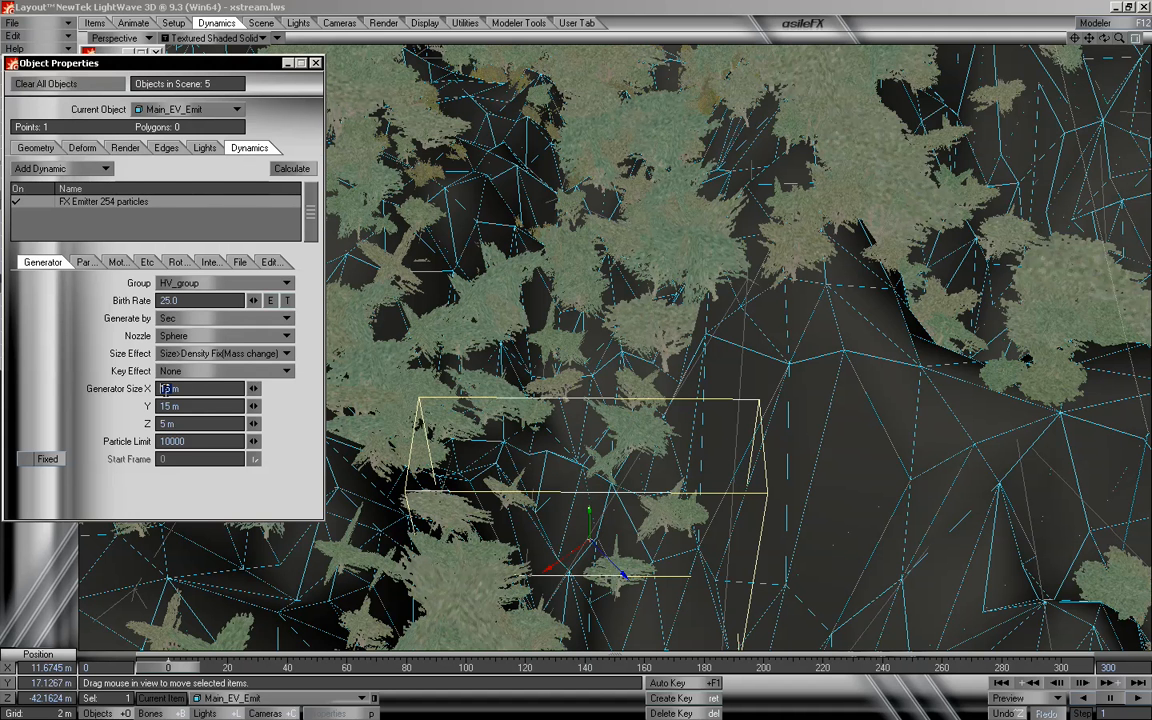
text(20)
key(Tab)
key(Tab)
key(Tab)
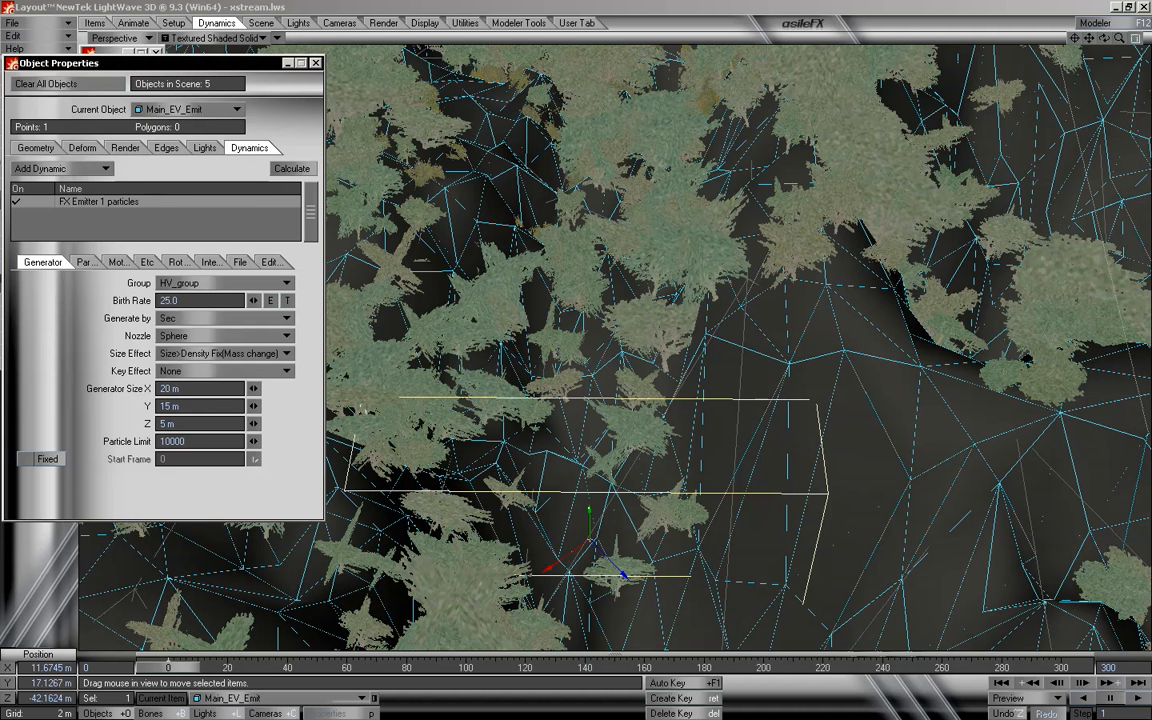
mouse_move(172, 669)
mouse_down()
mouse_move(1045, 668)
mouse_move(168, 668)
mouse_up()
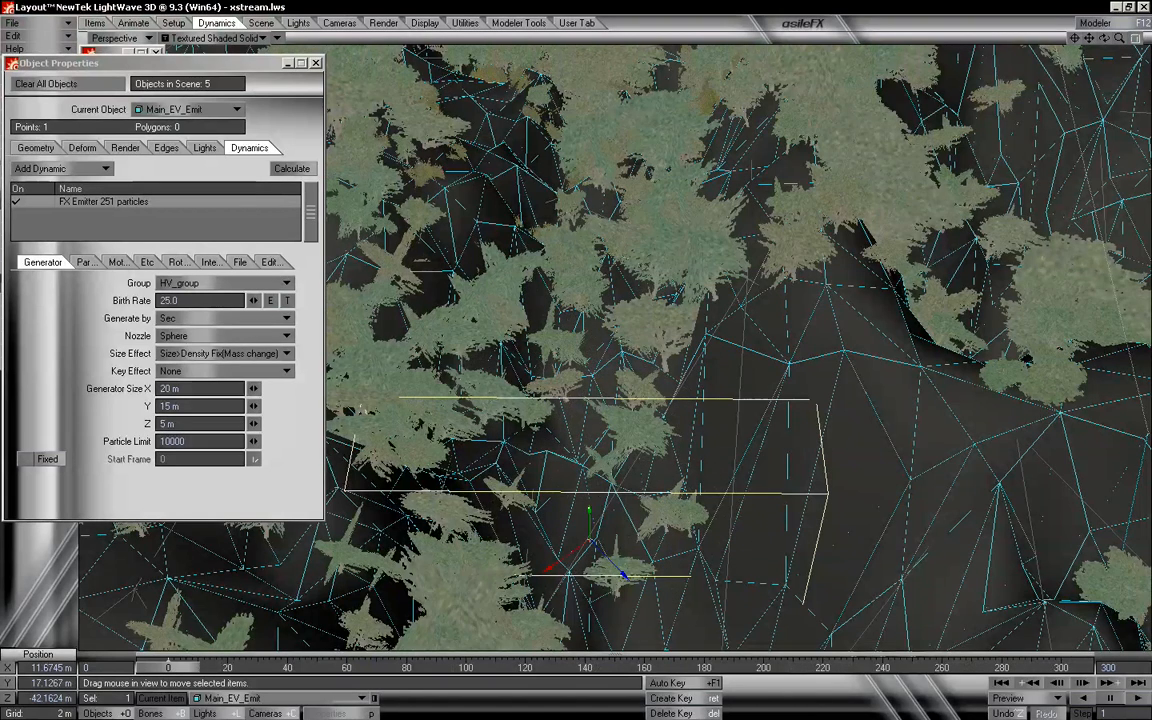
- Reduce the emitter's Generator Size X to 18 m and preview the particles over the terrain
drag(1119, 38, 950, 157)
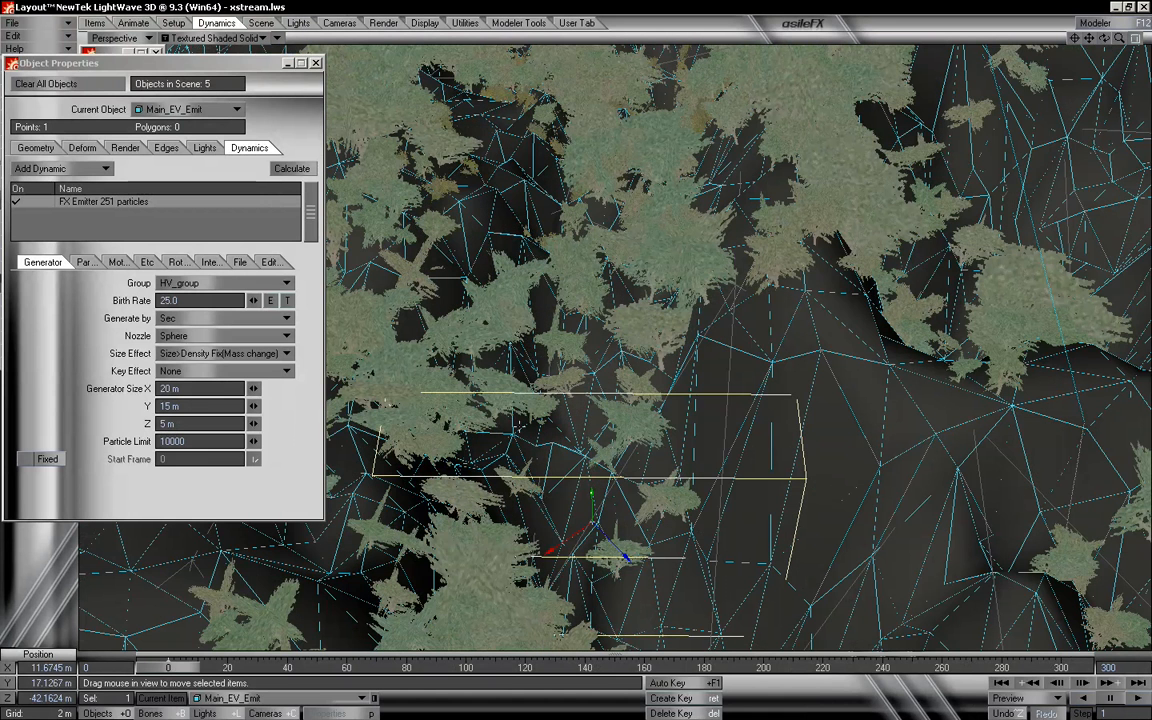
drag(170, 387, 147, 388)
text(18)
key(Tab)
mouse_move(182, 667)
mouse_down()
mouse_move(1090, 667)
mouse_move(172, 667)
mouse_up()
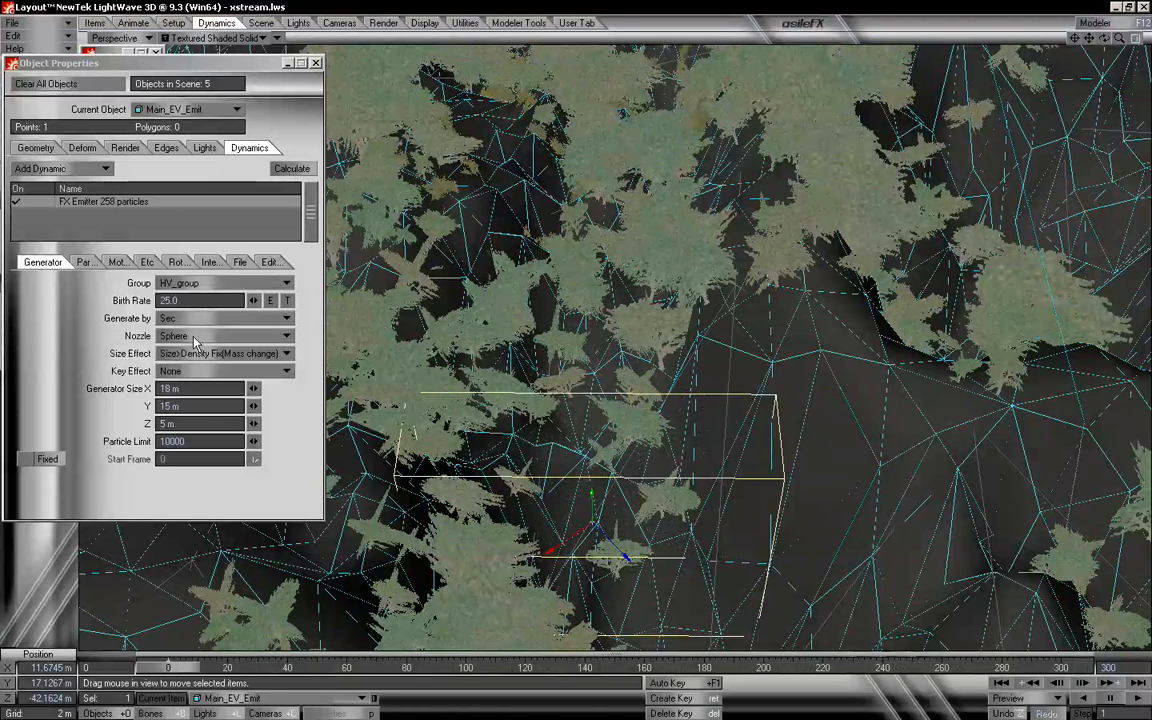
- Preview the particles through the camera, and examine the emitter's placement over the valley in the perspective view
click(315, 62)
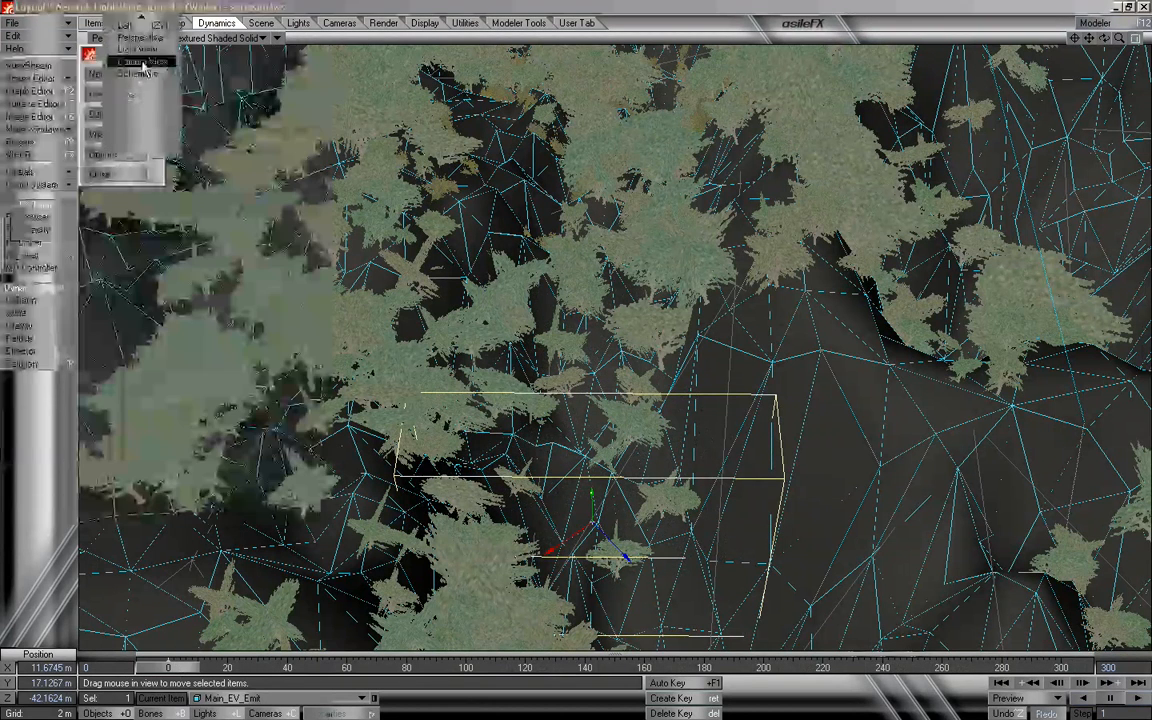
click(140, 61)
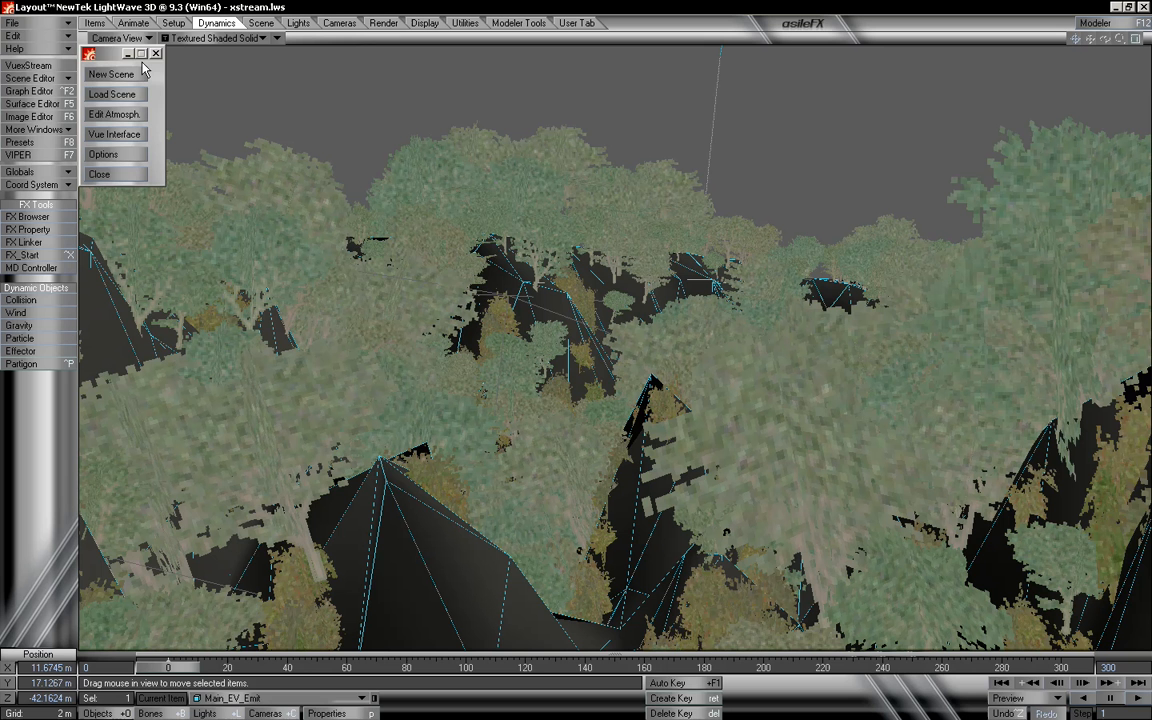
mouse_move(168, 667)
mouse_down()
mouse_move(1061, 667)
mouse_move(176, 667)
mouse_up()
click(117, 38)
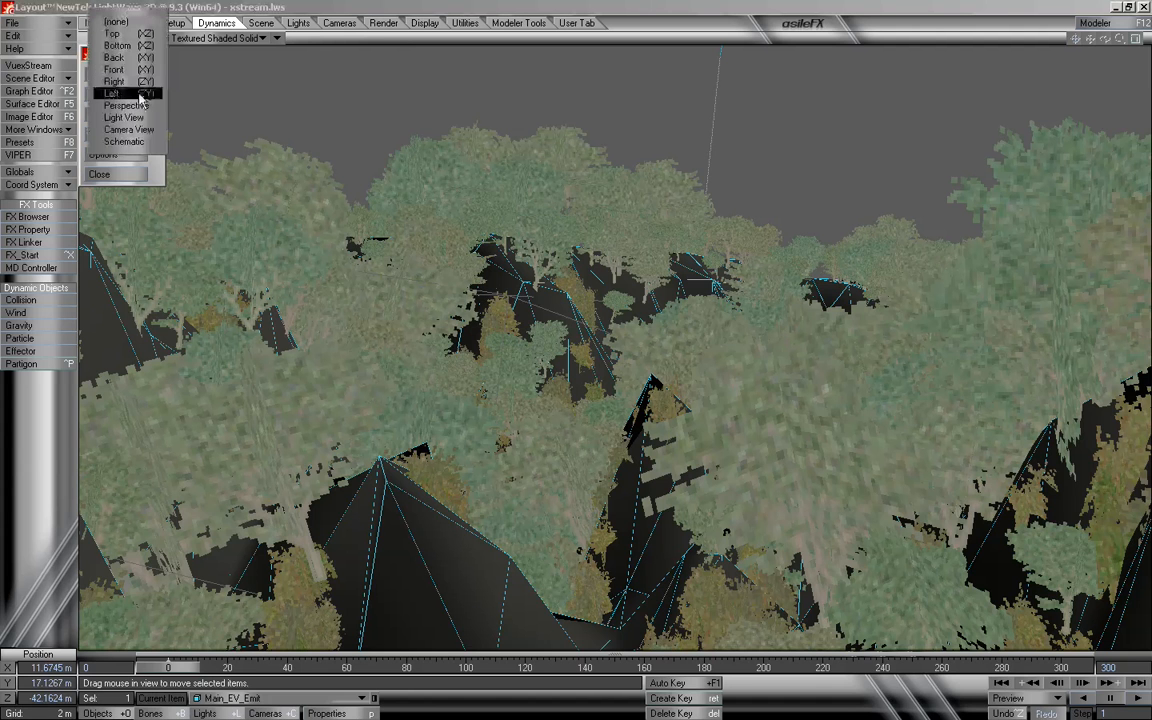
click(139, 107)
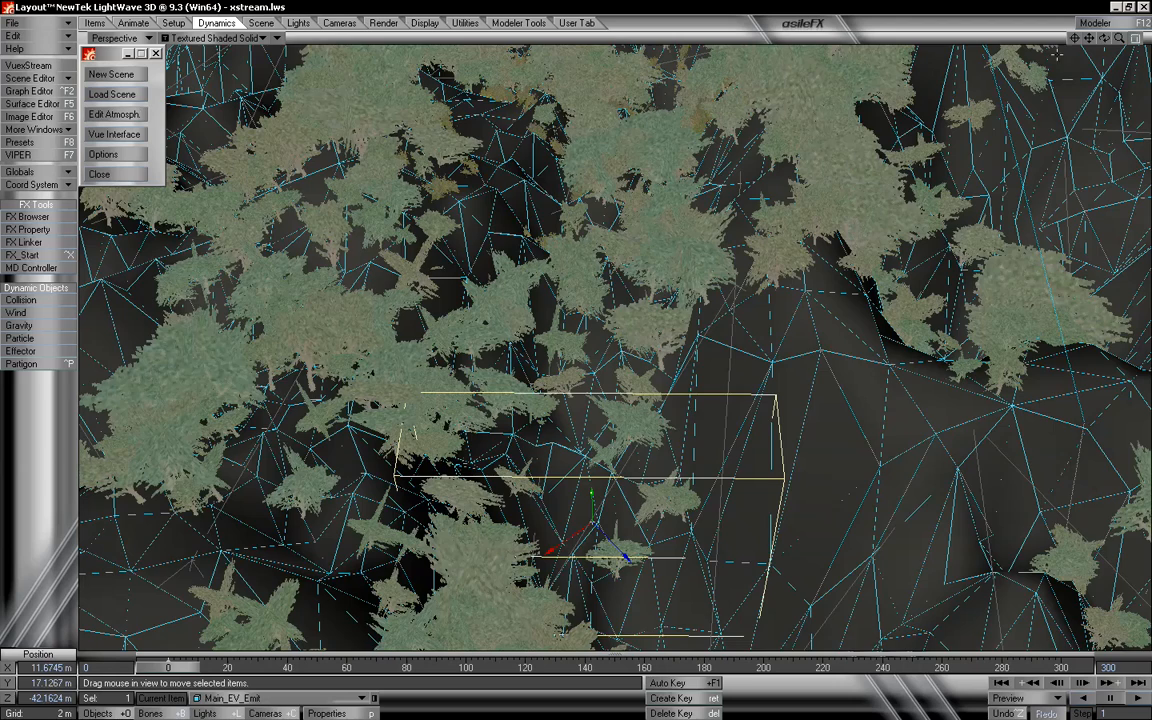
mouse_move(1105, 39)
mouse_down()
mouse_move(1055, 26)
mouse_move(1085, 50)
mouse_move(1120, 55)
mouse_move(1082, 28)
mouse_move(1098, 8)
mouse_move(1107, 40)
mouse_up()
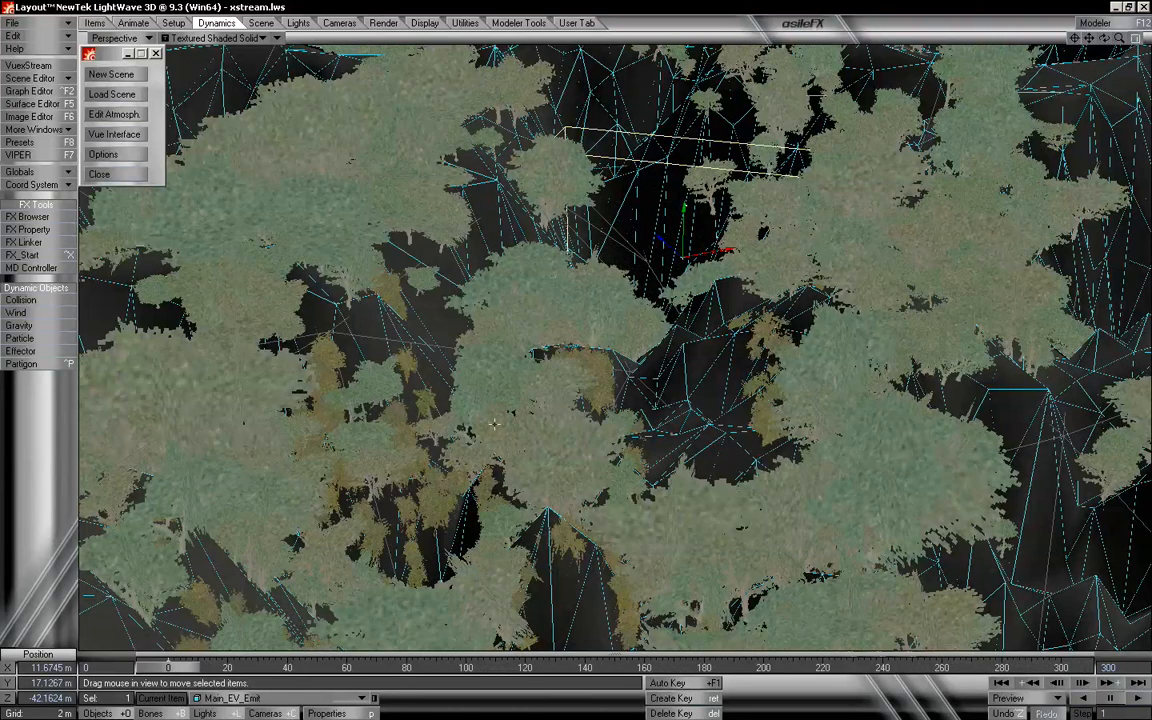
drag(1119, 39, 1084, 41)
key(F7)
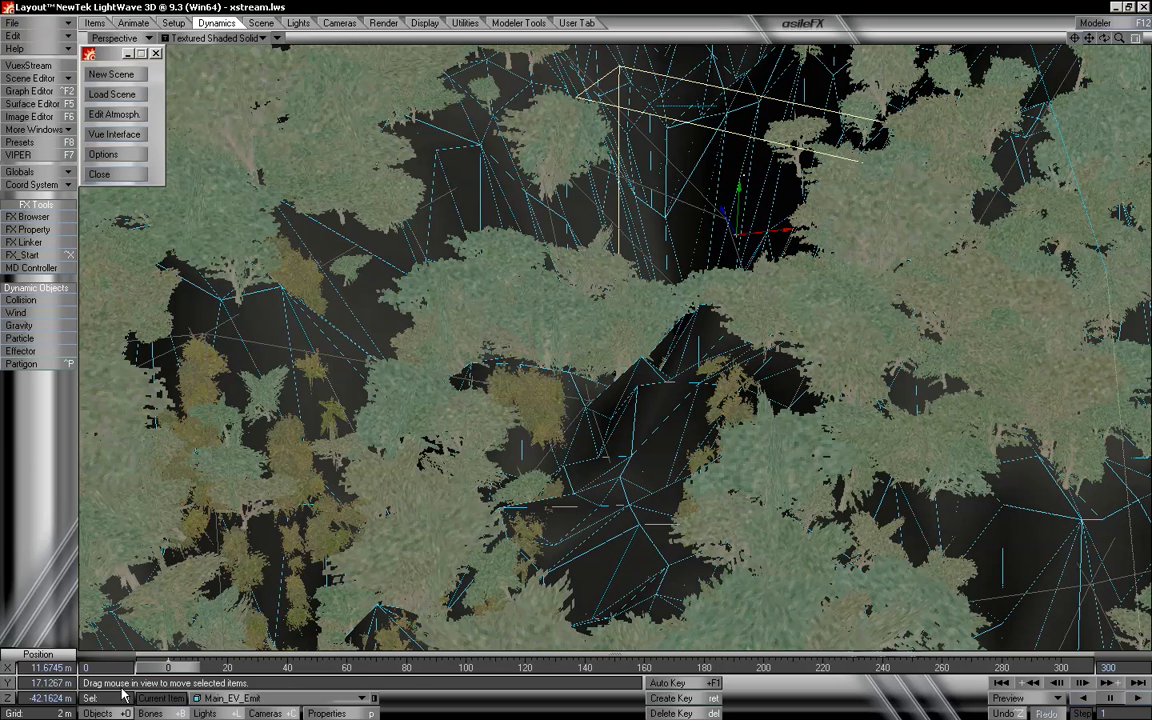
- Set the FX Collision Bounce/Bind power of Terrain_valley_lowpoly to 500%
click(215, 697)
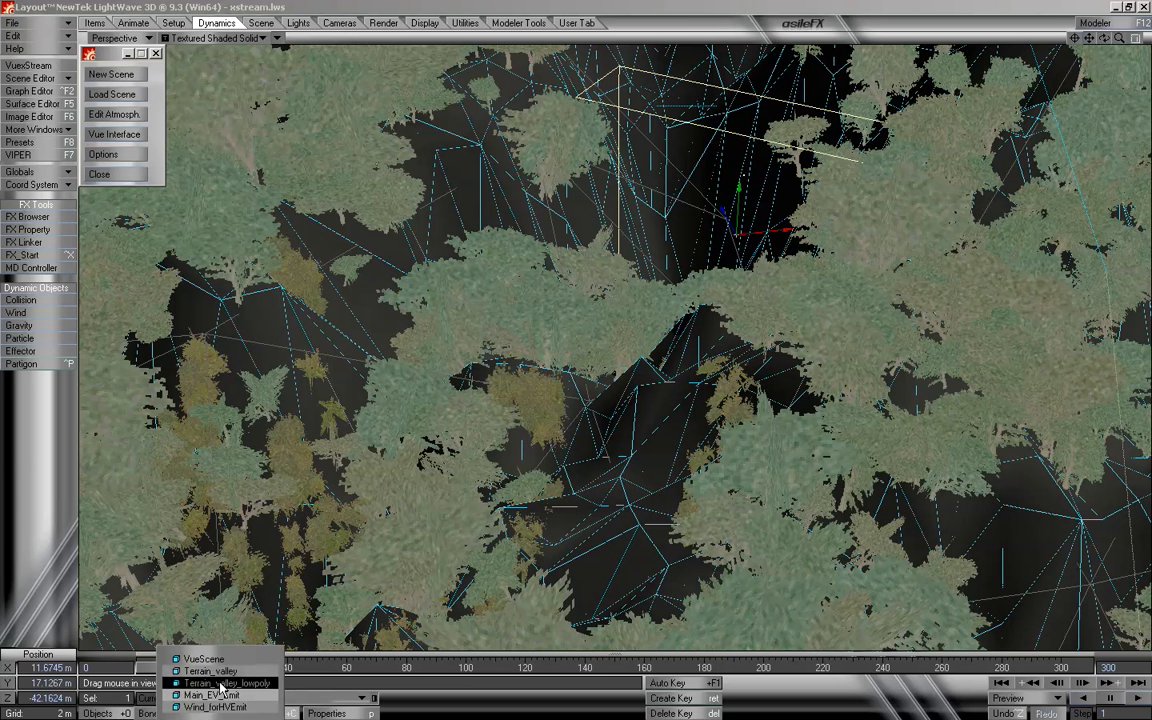
click(221, 684)
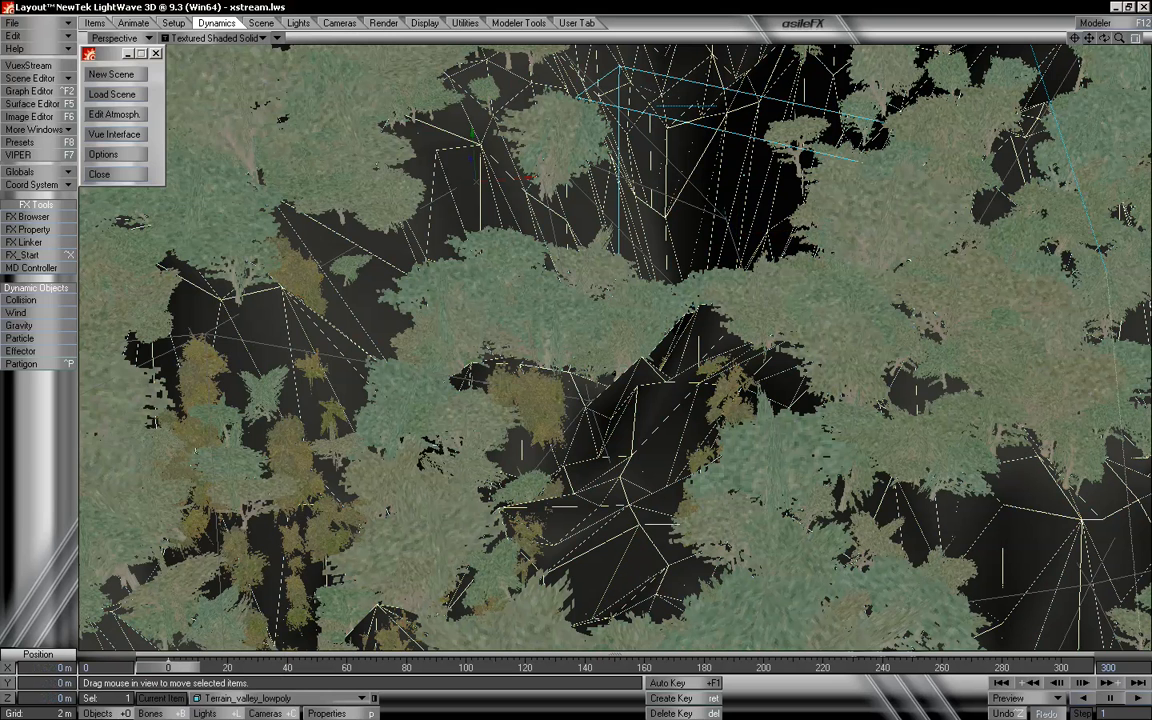
click(326, 713)
click(112, 206)
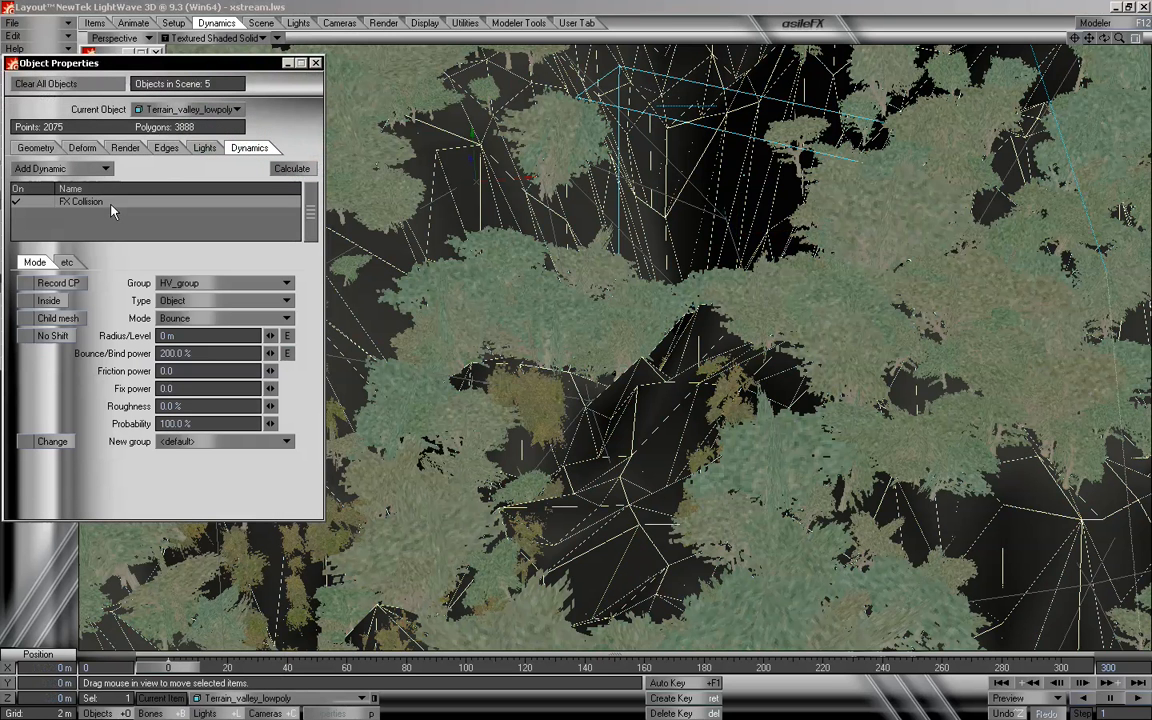
click(208, 356)
text(500)
key(Return)
key(Return)
key(Return)
key(Return)
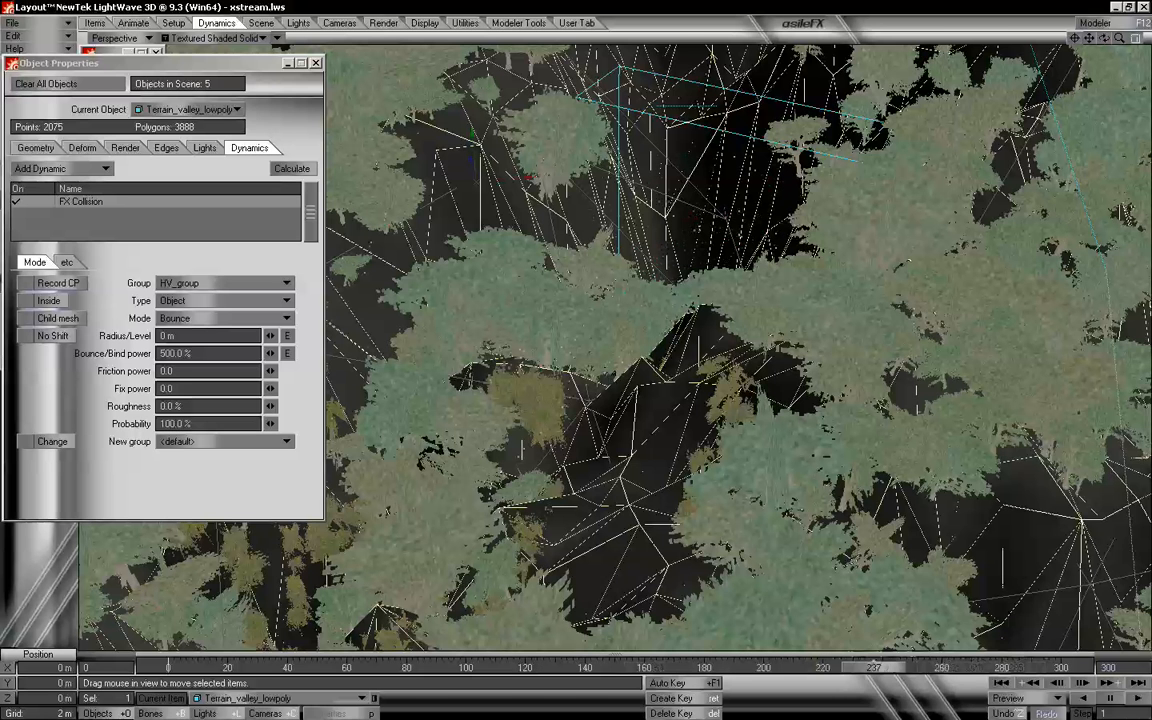
- Preview the stronger particle bounce in the perspective view and through the camera across the timeline
drag(433, 667, 306, 667)
click(137, 38)
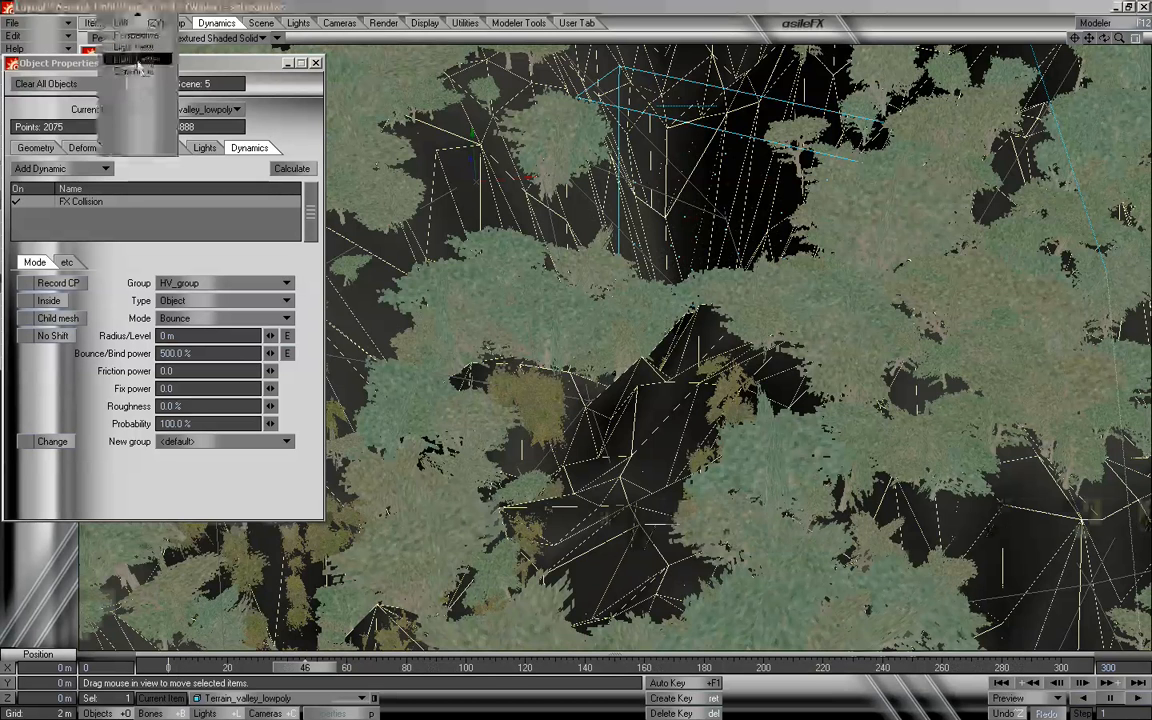
click(140, 62)
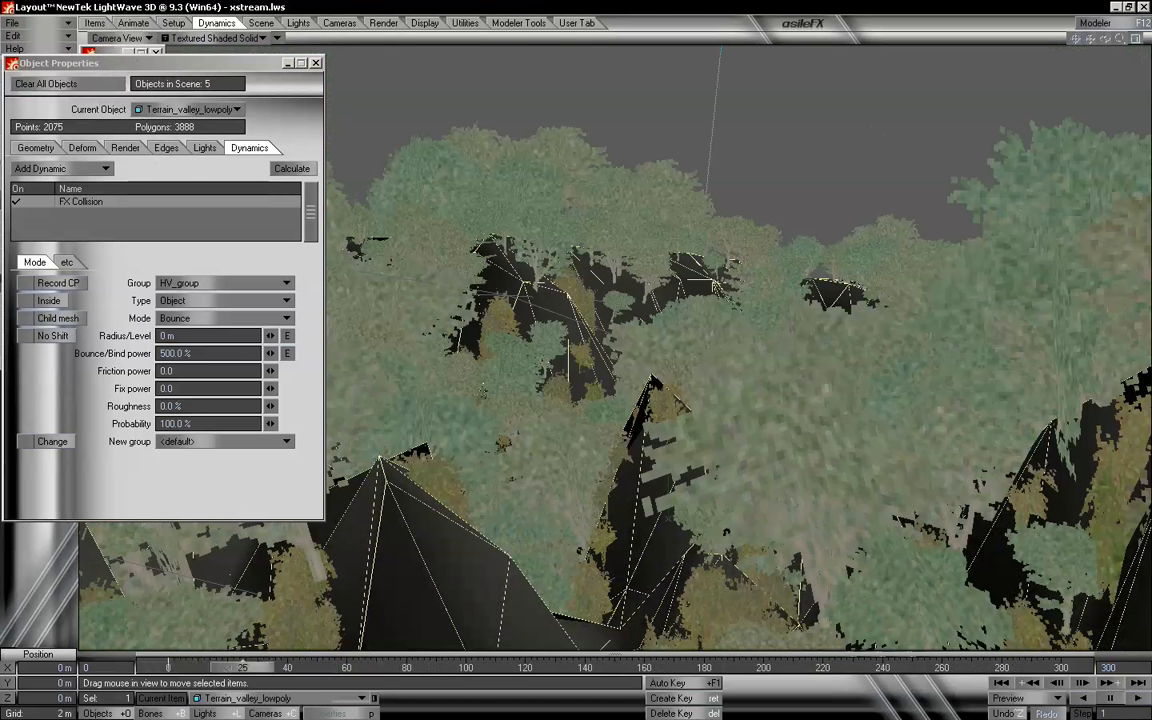
mouse_move(1058, 667)
mouse_down()
mouse_move(166, 667)
mouse_move(715, 667)
mouse_up()
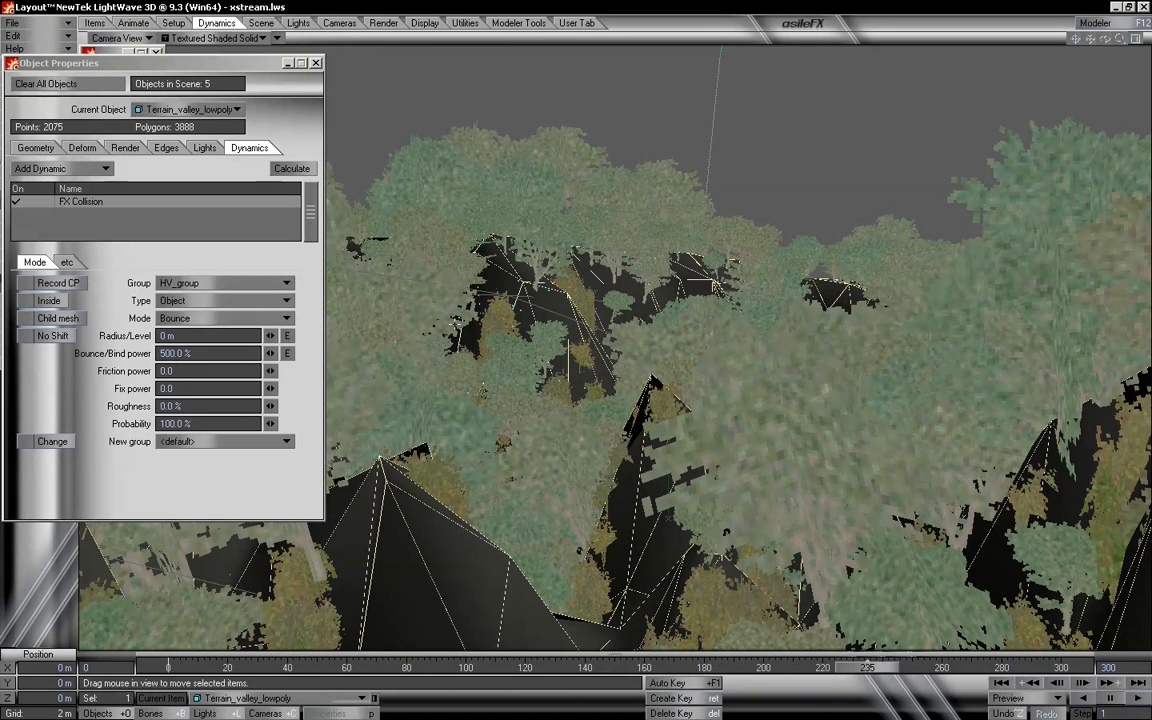
drag(855, 667, 152, 667)
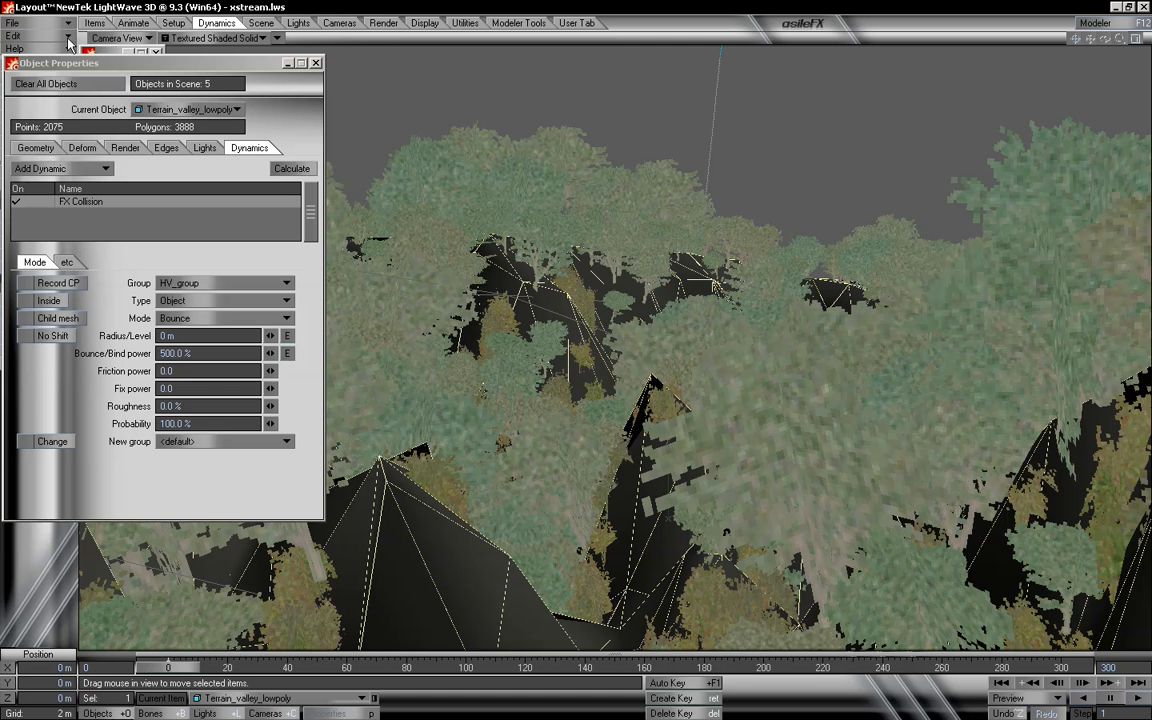
- Set the Main_EV_Emit emitter's Birth Rate to 100 and preview the particles in the perspective view from frame 0
click(117, 38)
click(123, 108)
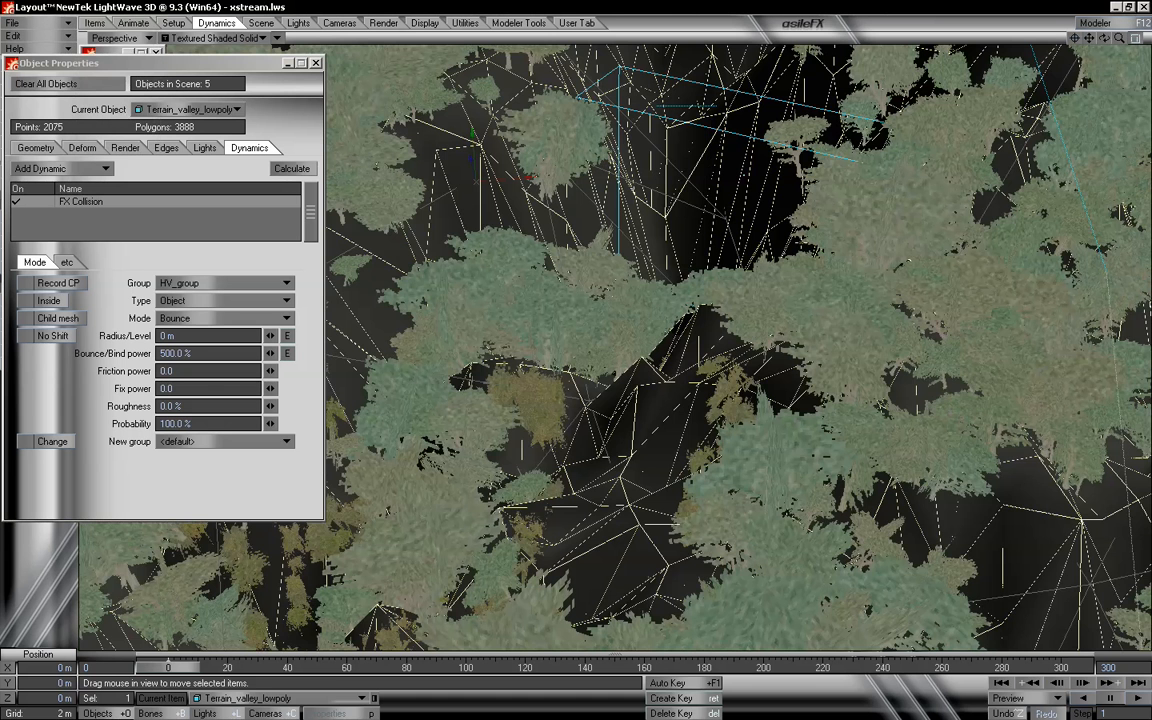
drag(1119, 39, 1090, 39)
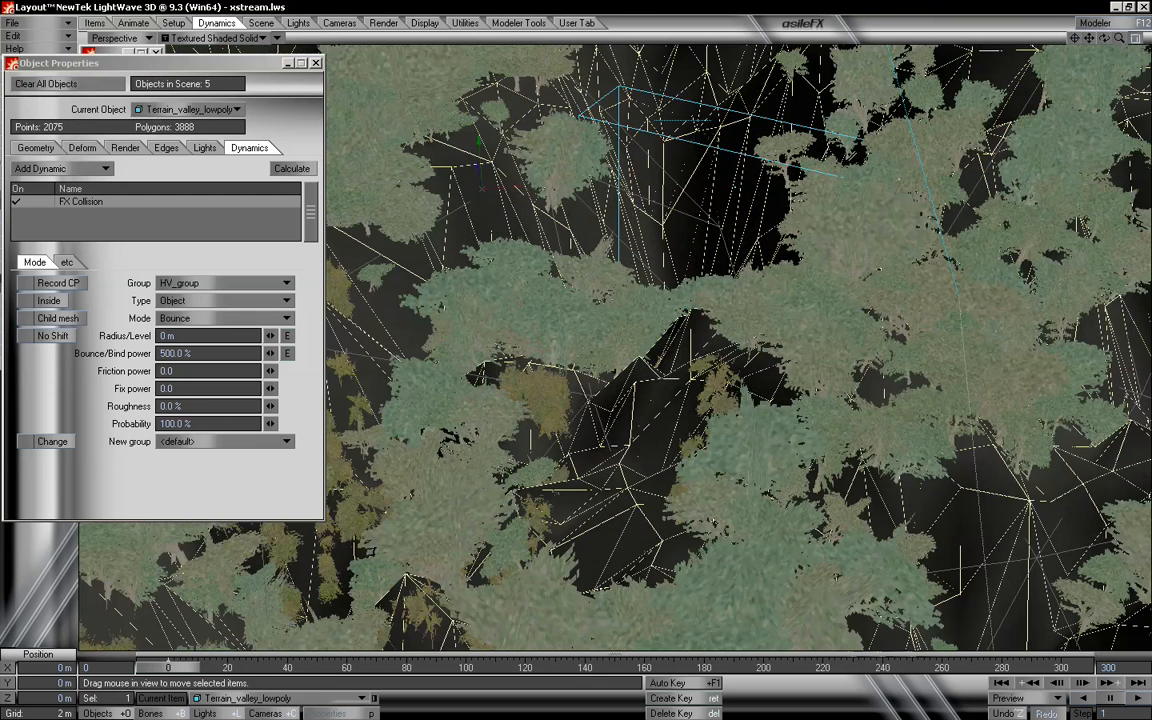
key(Up)
key(Up)
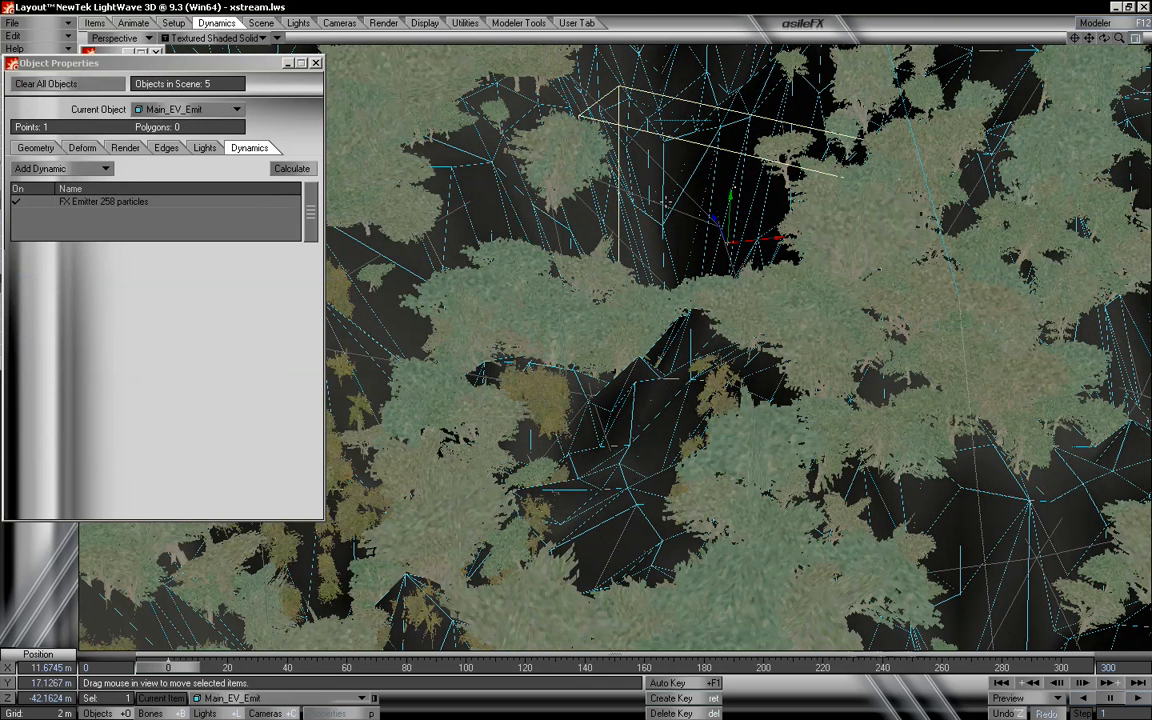
click(64, 203)
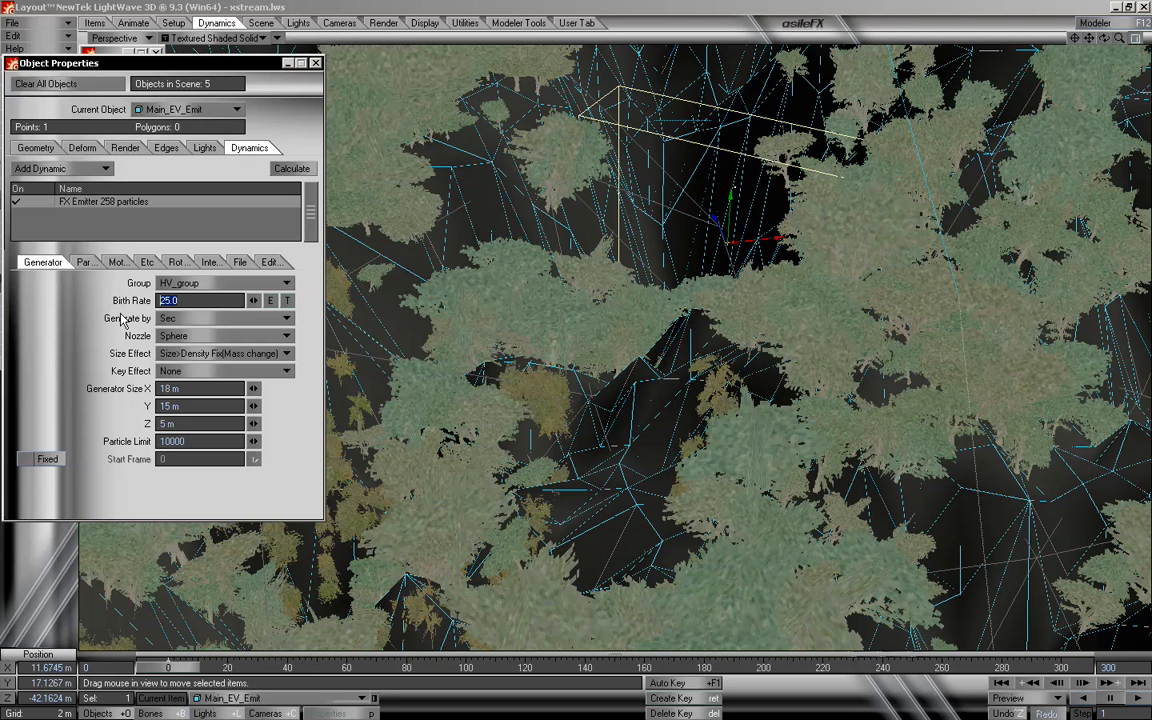
text(100)
key(Tab)
key(Tab)
key(Tab)
key(Tab)
drag(183, 672, 1108, 667)
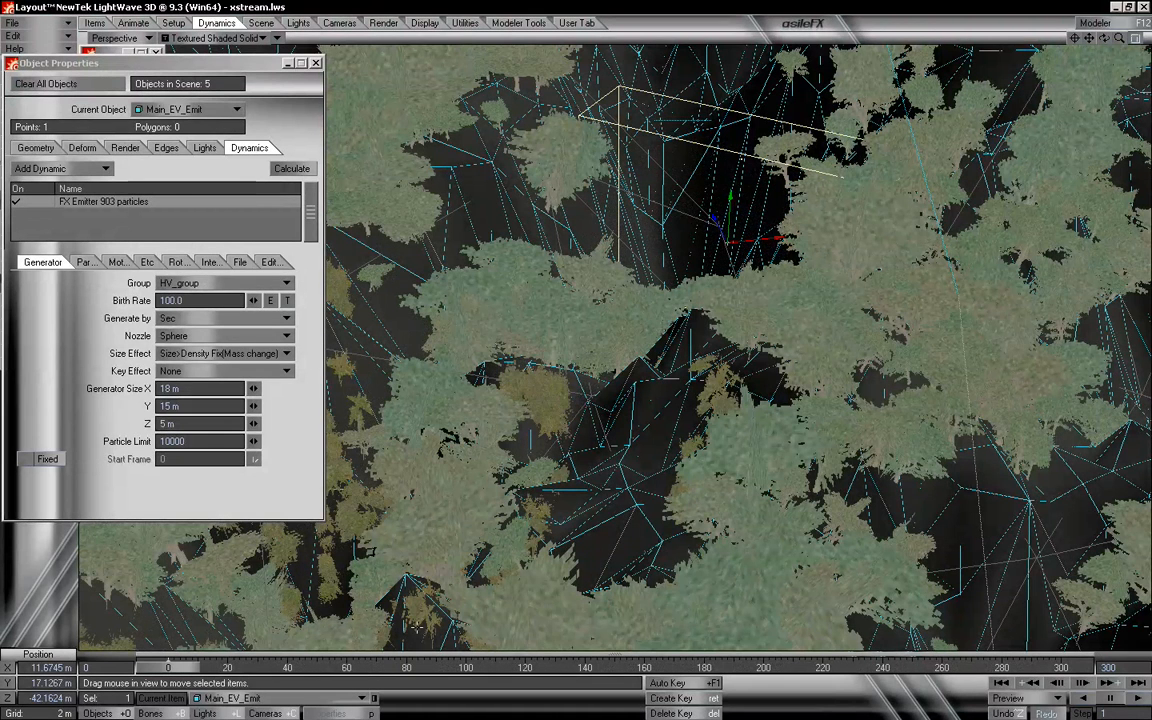
- Reduce the FX Collision Bounce/Bind power of Terrain_valley_lowpoly to 275% and preview the particles
click(235, 698)
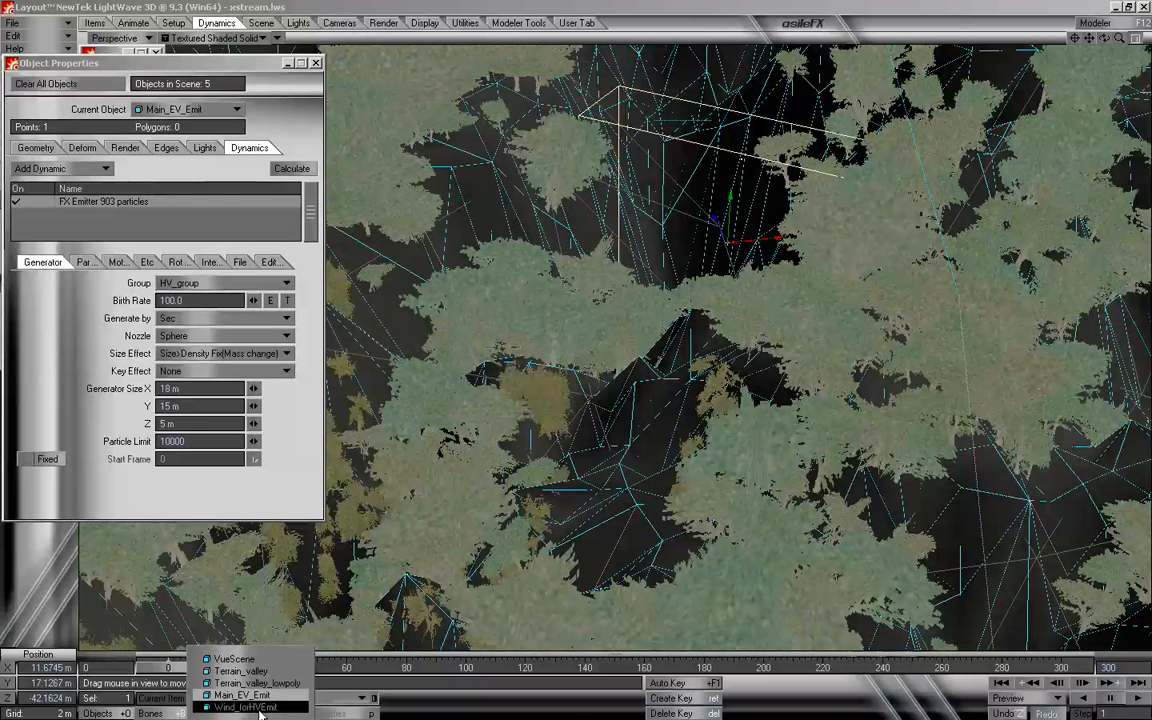
click(255, 683)
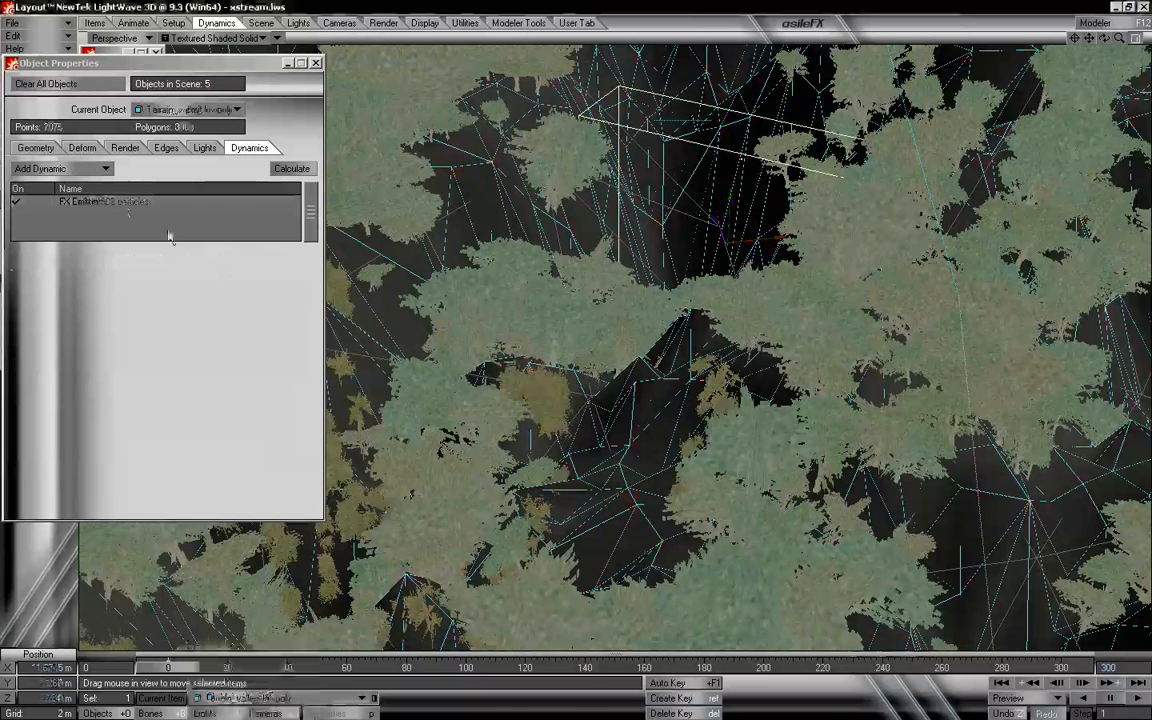
click(122, 203)
drag(200, 353, 32, 352)
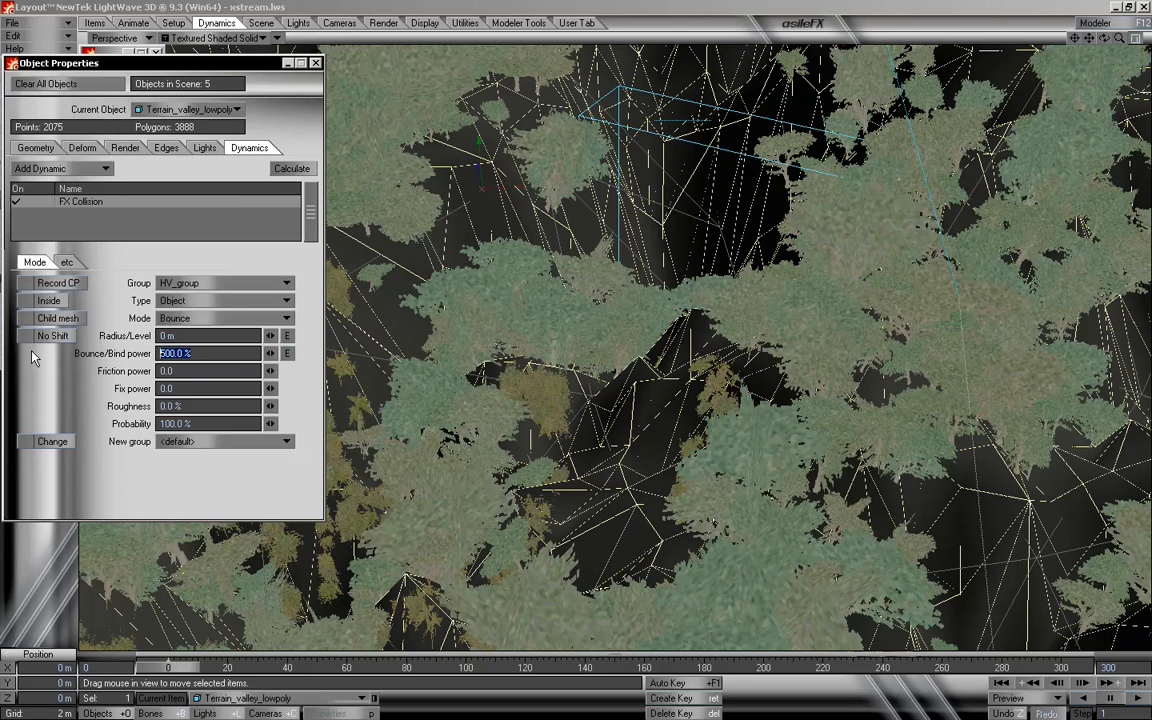
text(2)
key(Tab)
key(Tab)
mouse_move(165, 672)
mouse_down()
mouse_move(1020, 668)
mouse_move(160, 668)
mouse_up()
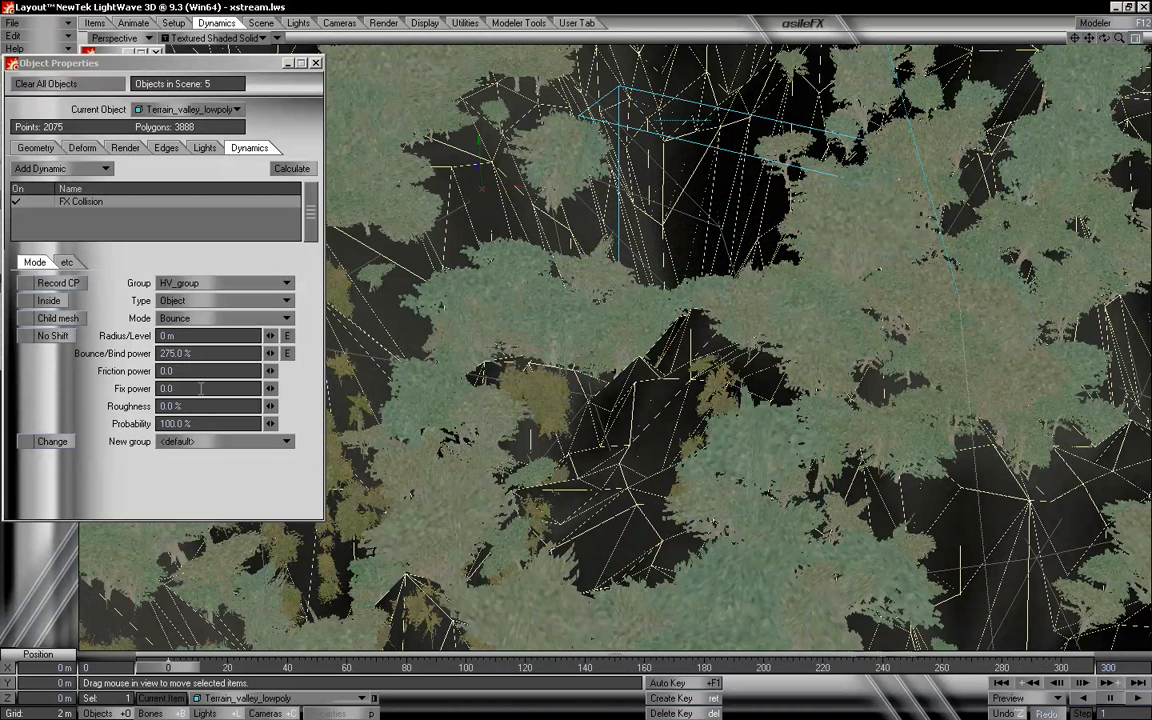
- Set the terrain collision's Friction power to 25 and preview the particles
click(167, 388)
double_click(181, 371)
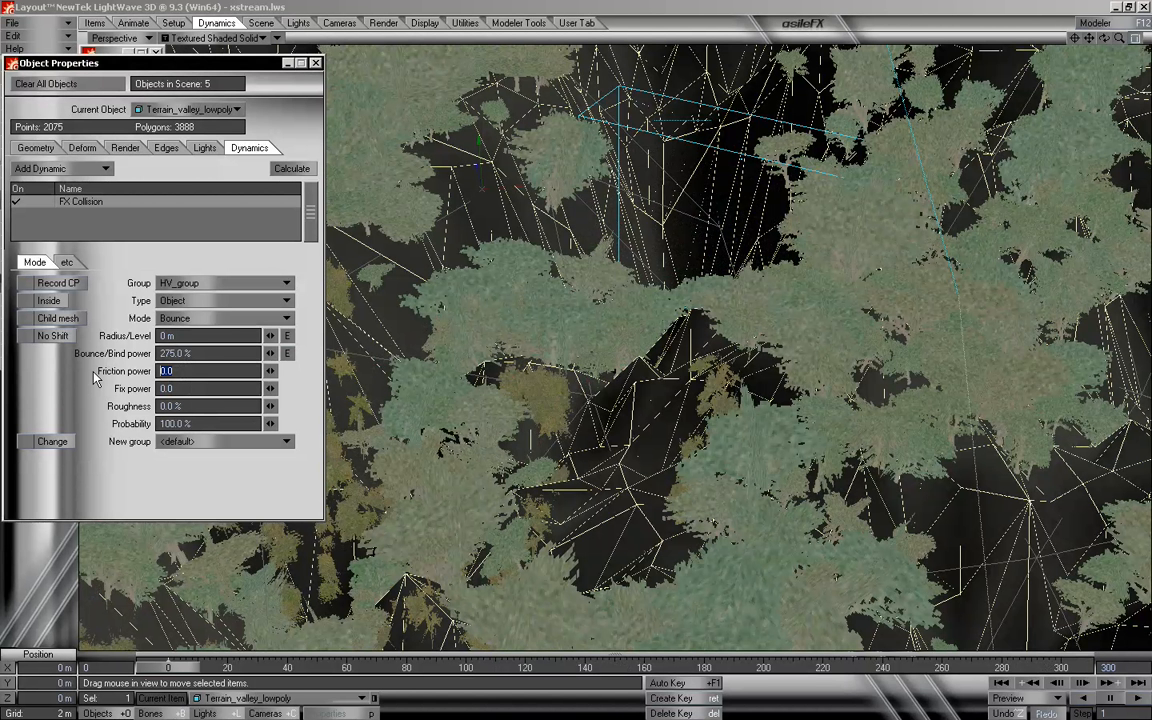
text(25)
key(Return)
mouse_move(174, 667)
mouse_down()
mouse_move(1060, 667)
mouse_move(153, 667)
mouse_up()
- Lower the terrain collision's Friction power to 5 and preview the particles again
drag(188, 371, 111, 380)
text(5)
key(Tab)
key(Tab)
key(Tab)
mouse_move(180, 668)
mouse_down()
mouse_move(960, 668)
mouse_move(168, 668)
mouse_up()
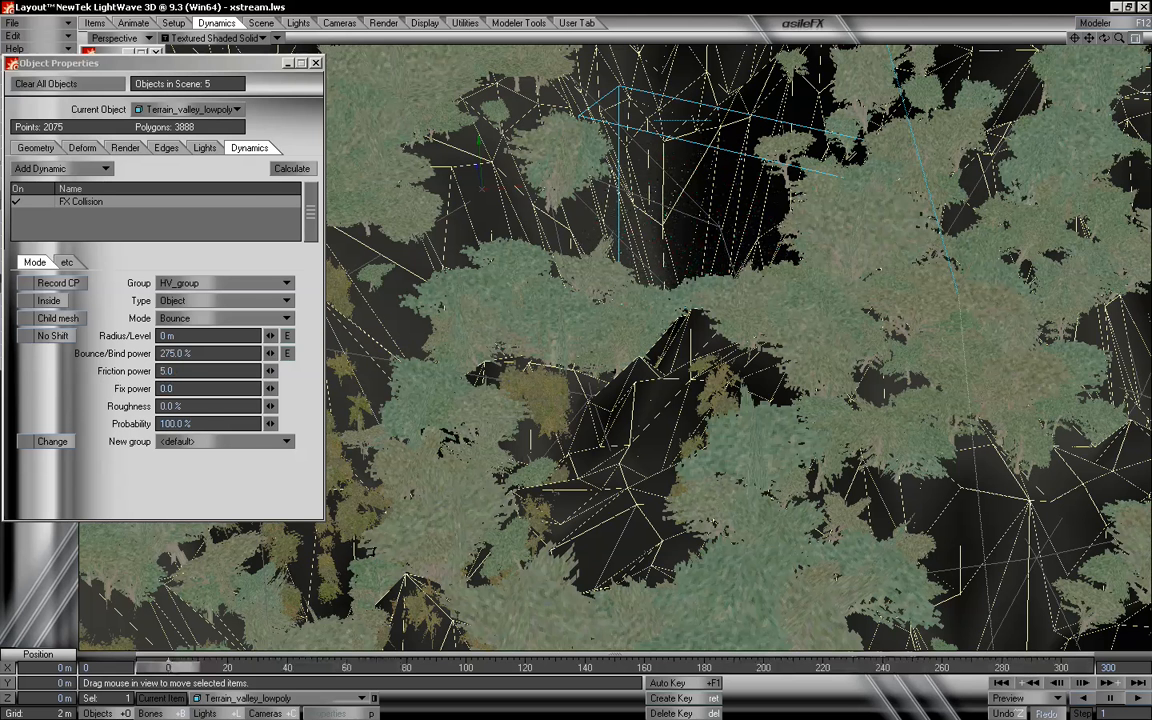
- Reset the terrain collision's Friction power to 0, set its Roughness to 25%, and preview the particles
click(165, 371)
text(0)
key(Tab)
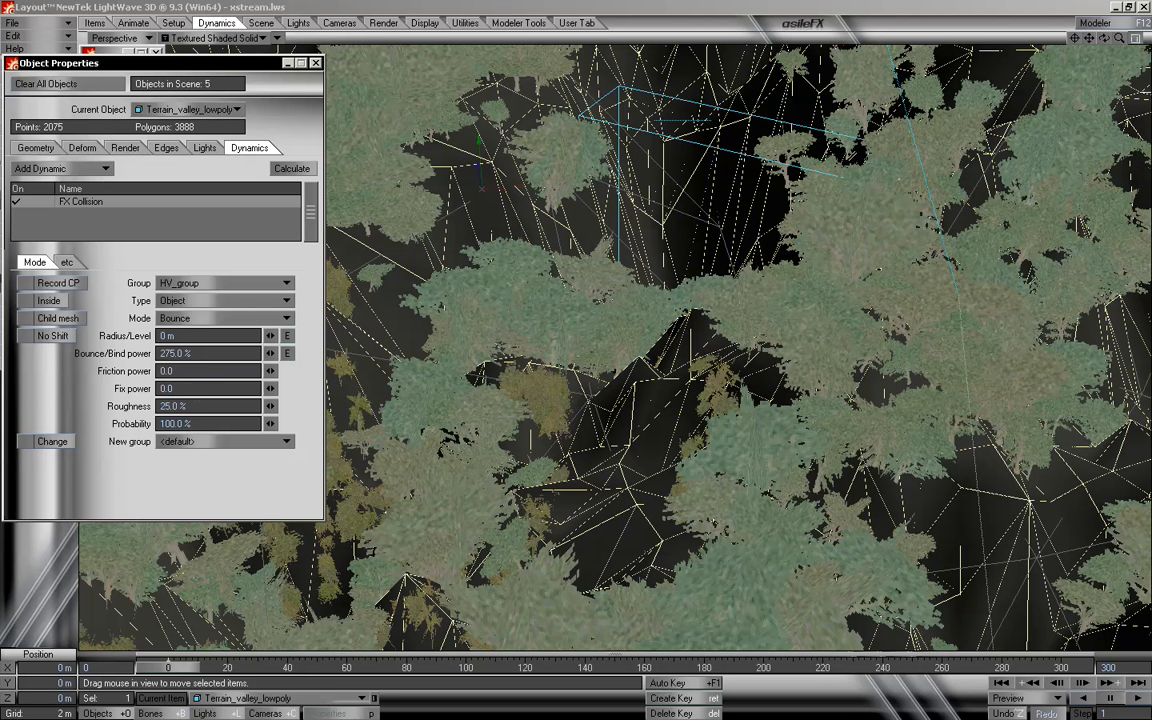
drag(178, 670, 825, 668)
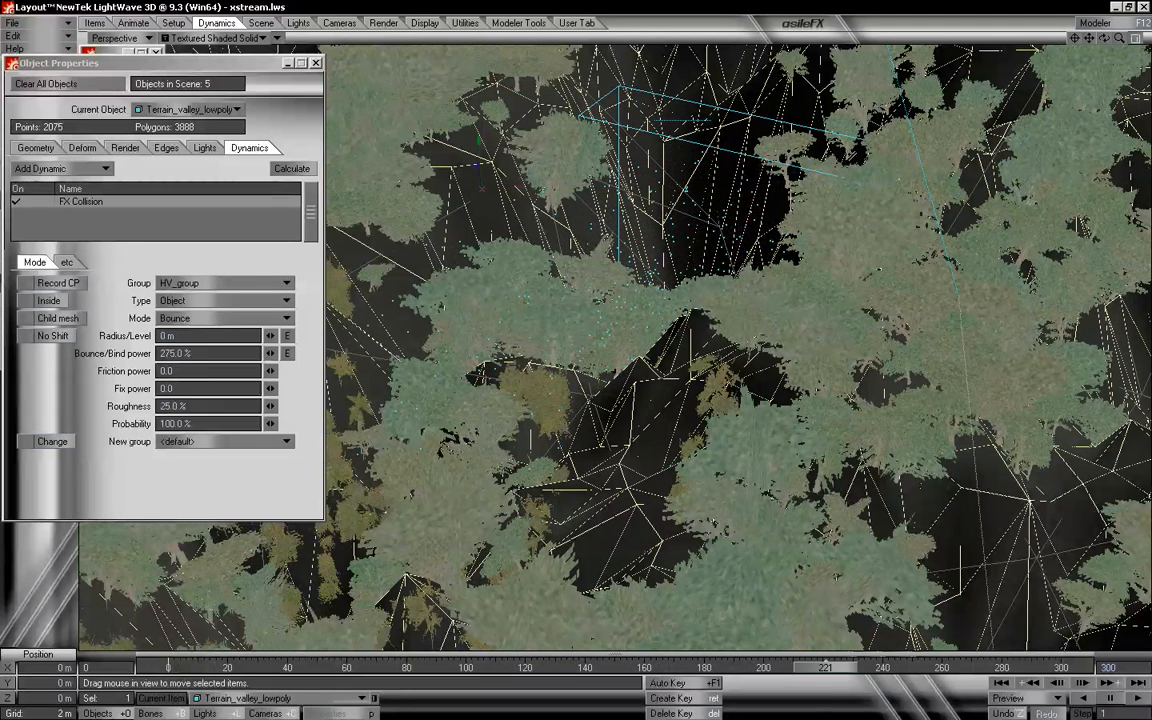
- Reduce the terrain collision's Roughness to 10% and preview the particles in the perspective view
click(200, 406)
text(10)
key(Tab)
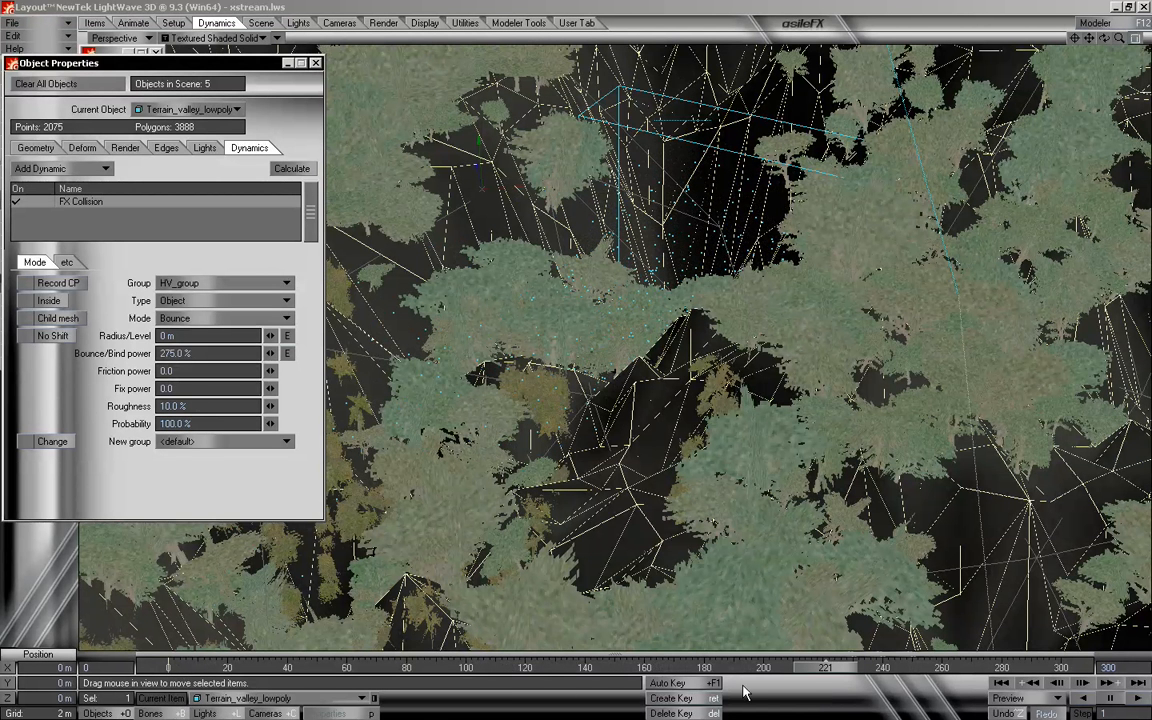
drag(818, 668, 928, 668)
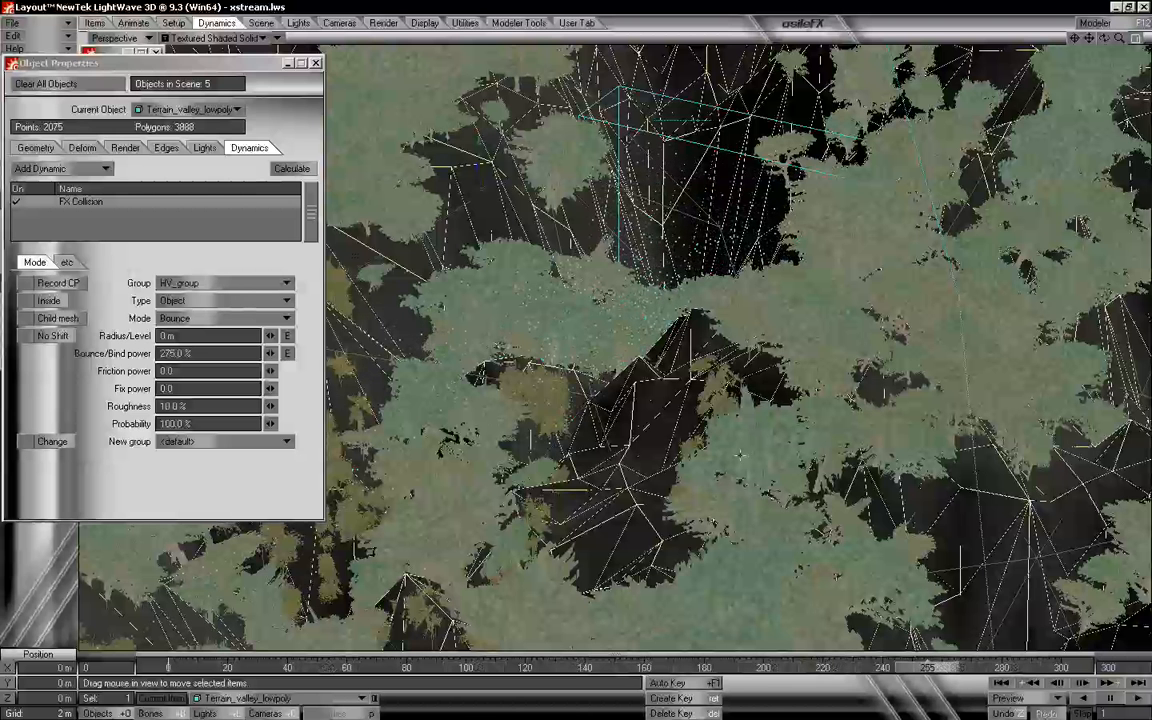
- Preview the particle motion through the camera up to frame 300 and return to frame 0
click(90, 44)
click(100, 63)
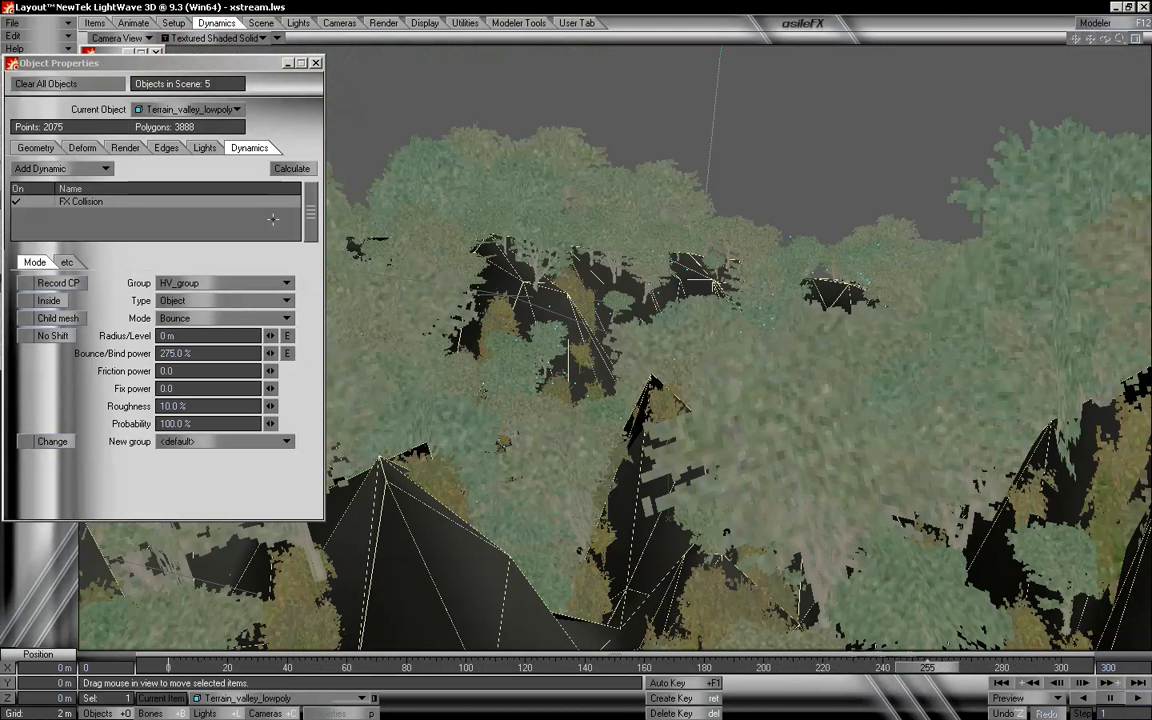
drag(950, 668, 1061, 668)
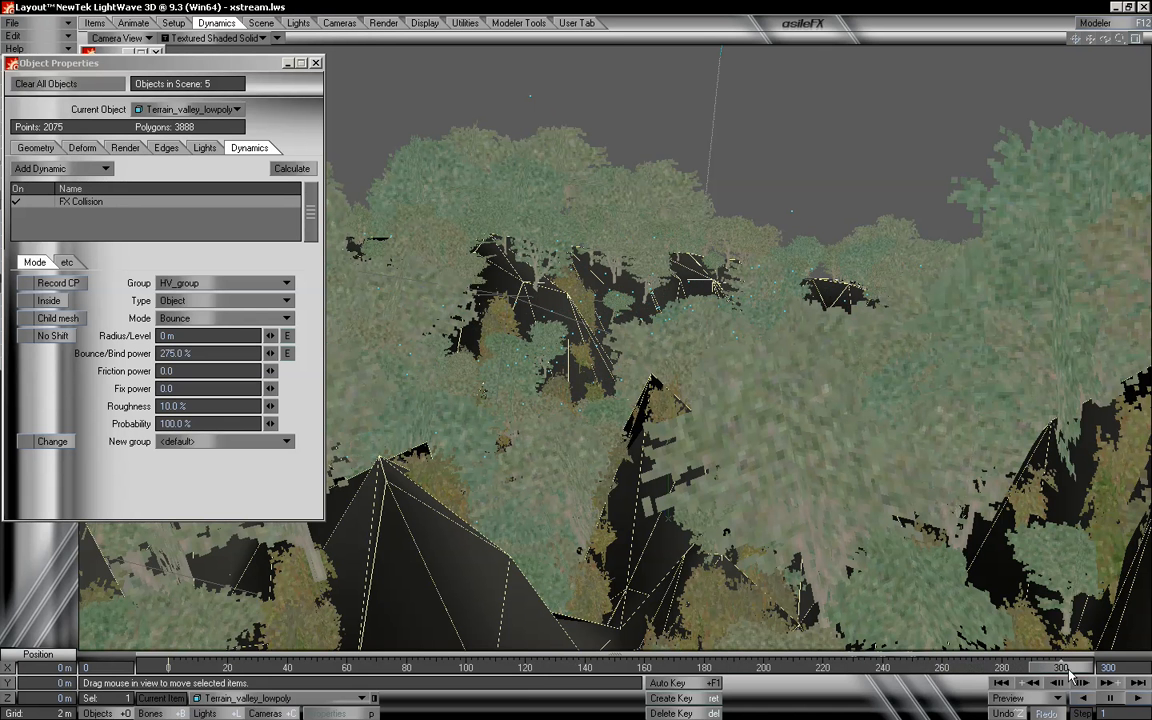
drag(1040, 668, 172, 668)
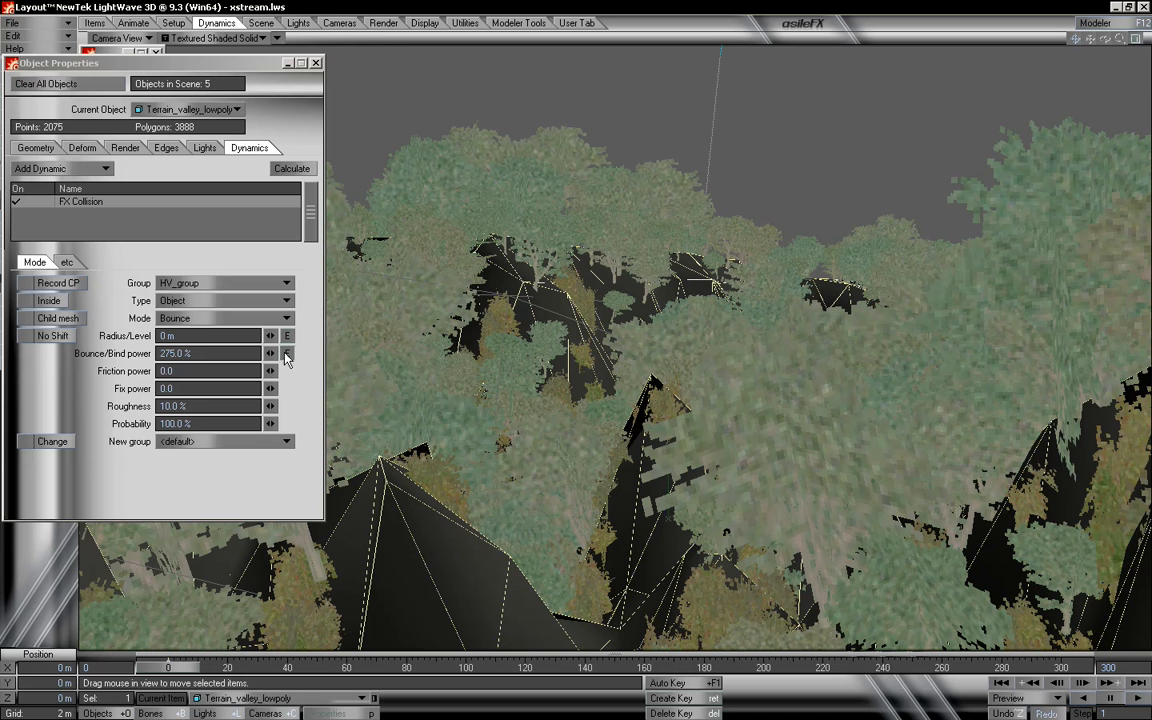
- Reduce the terrain collision's Roughness to 5% and preview the particles through the camera
click(195, 405)
text(5)
key(Tab)
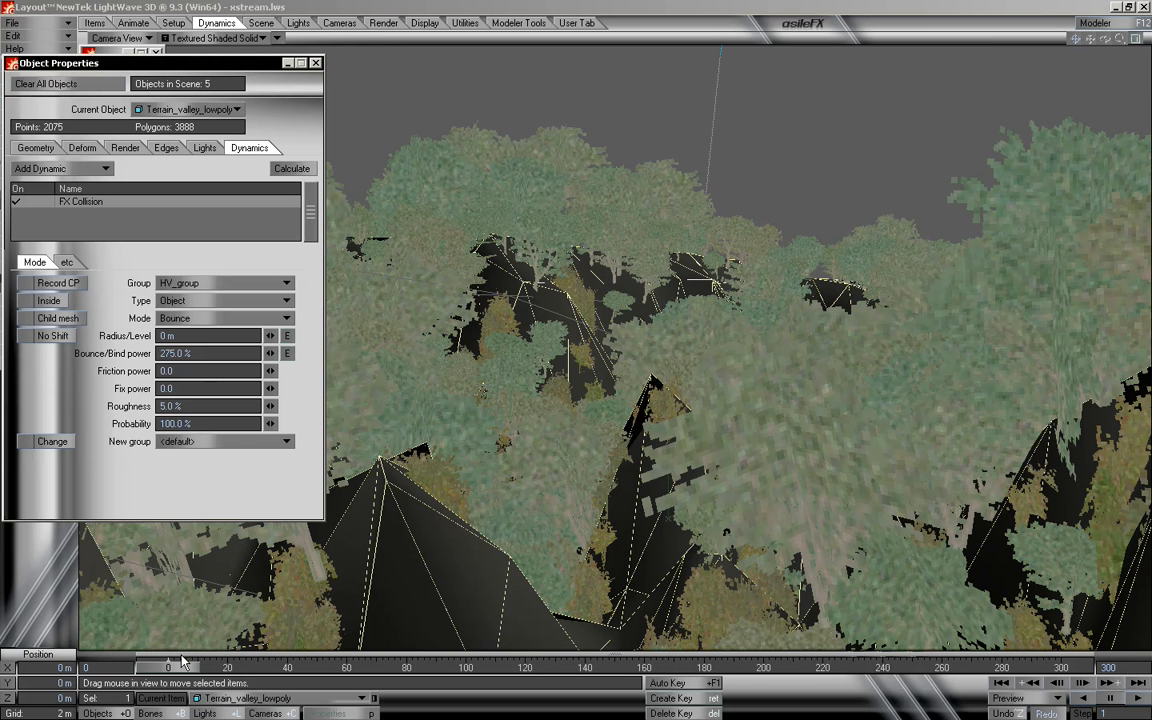
drag(181, 668, 152, 668)
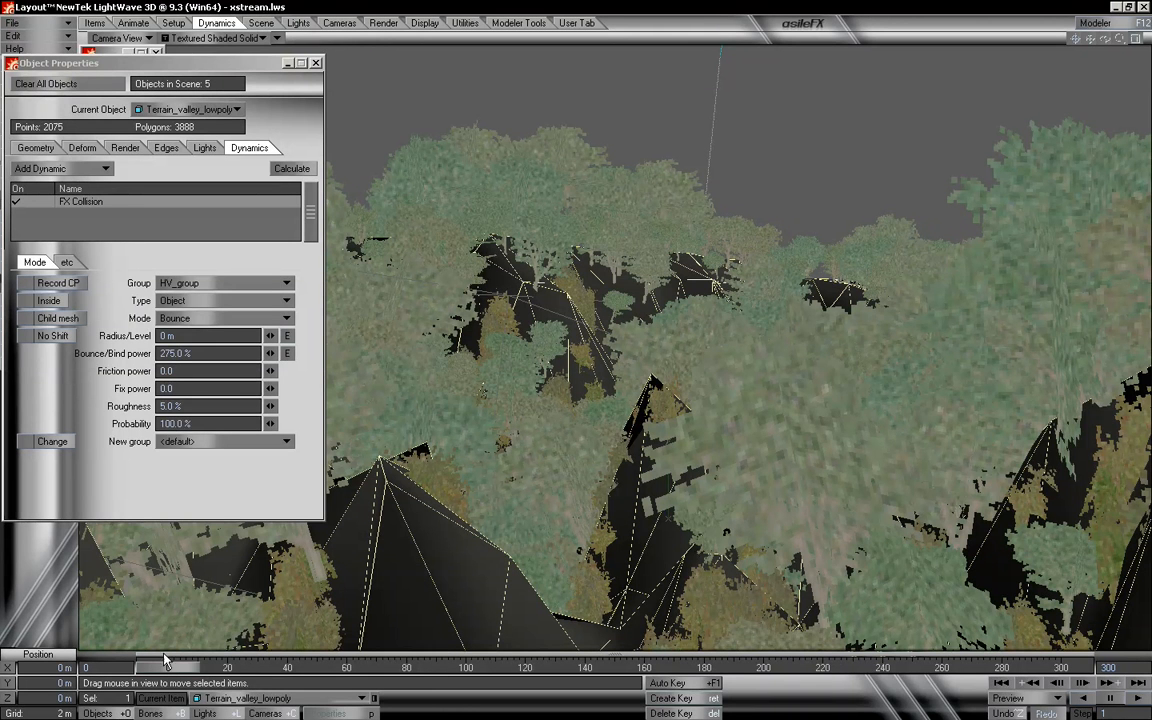
- Set the Main_EV_Emit emitter's Birth Rate to 350 and preview the particles through the camera, returning to frame 0
click(250, 698)
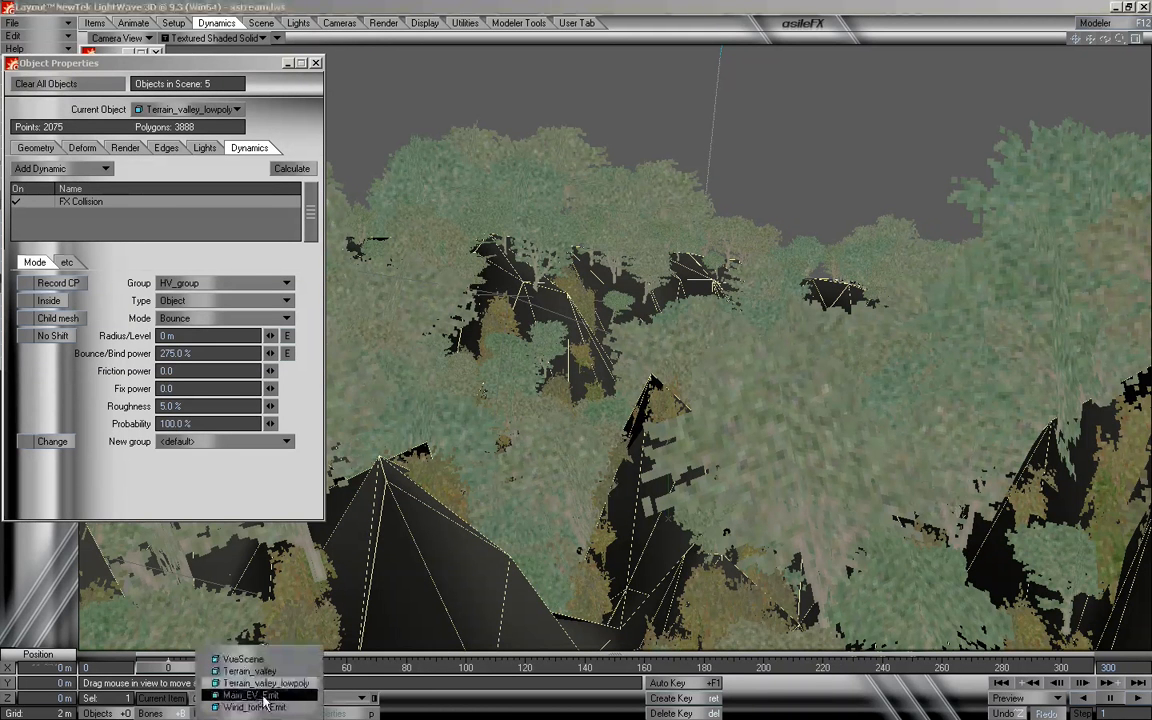
click(263, 697)
click(117, 203)
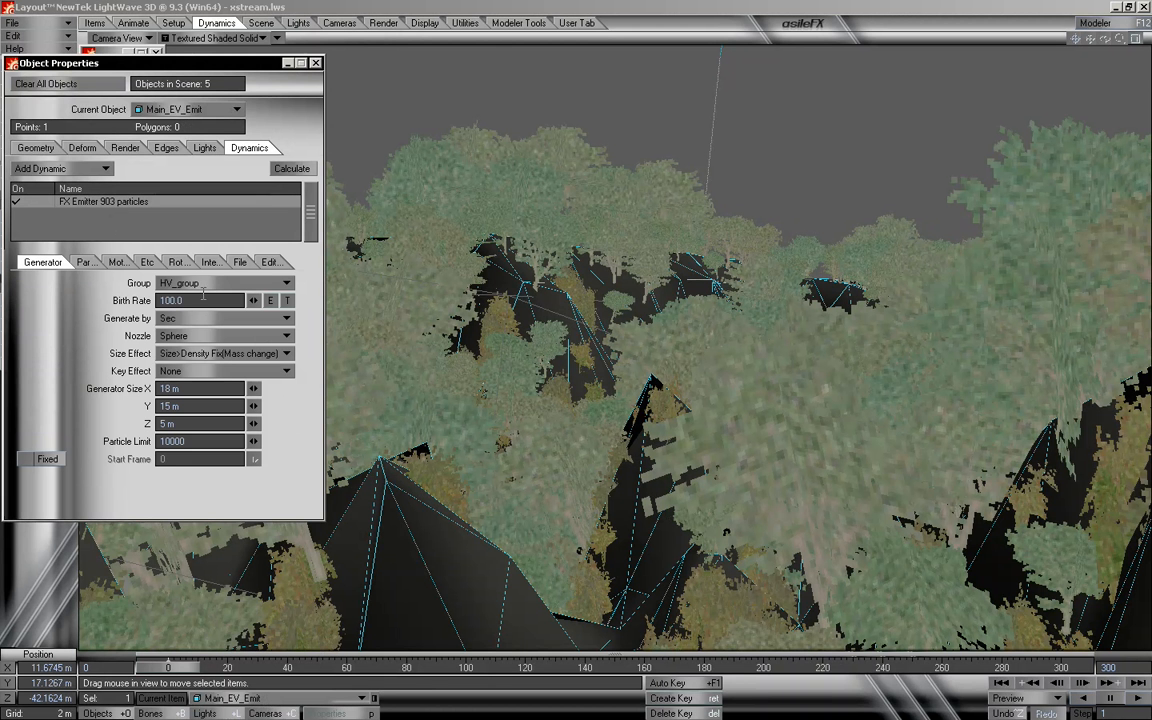
text(1000)
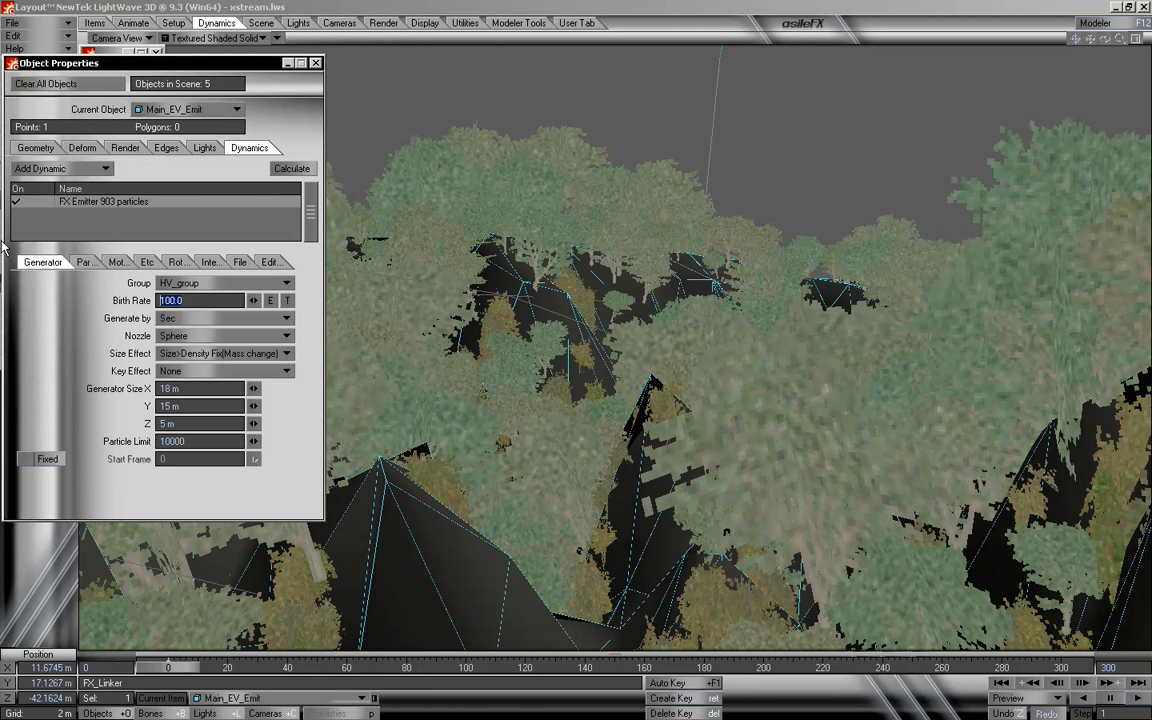
text(350)
drag(185, 675, 936, 668)
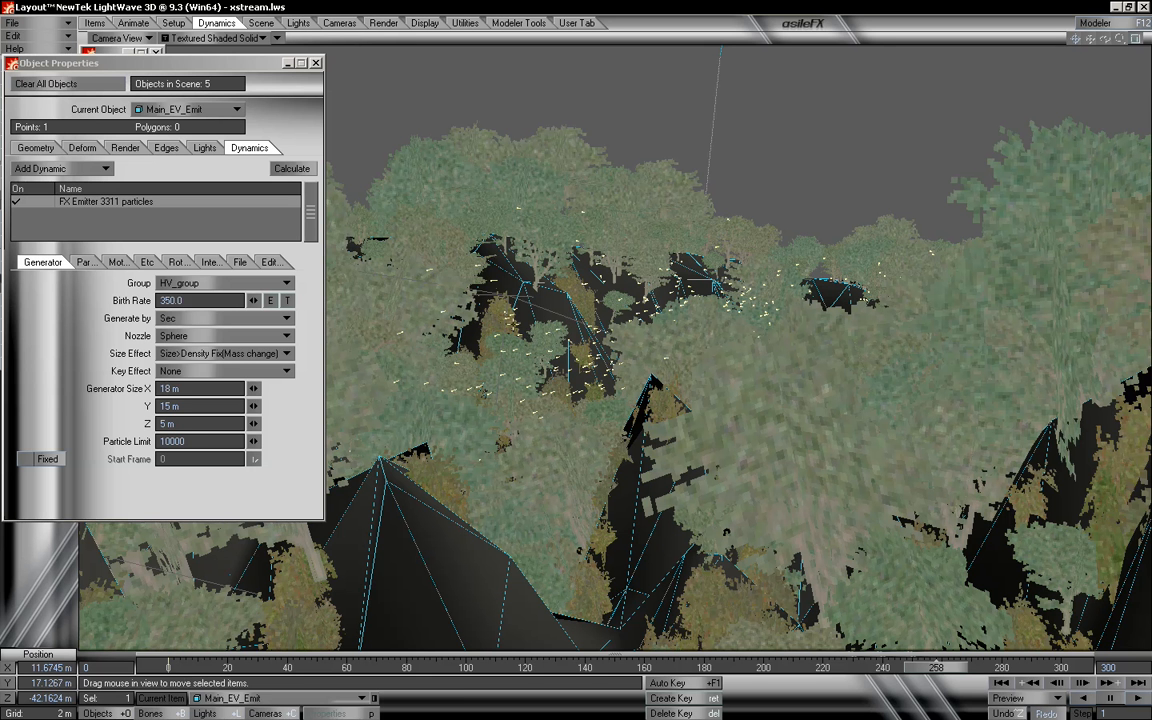
drag(930, 668, 152, 668)
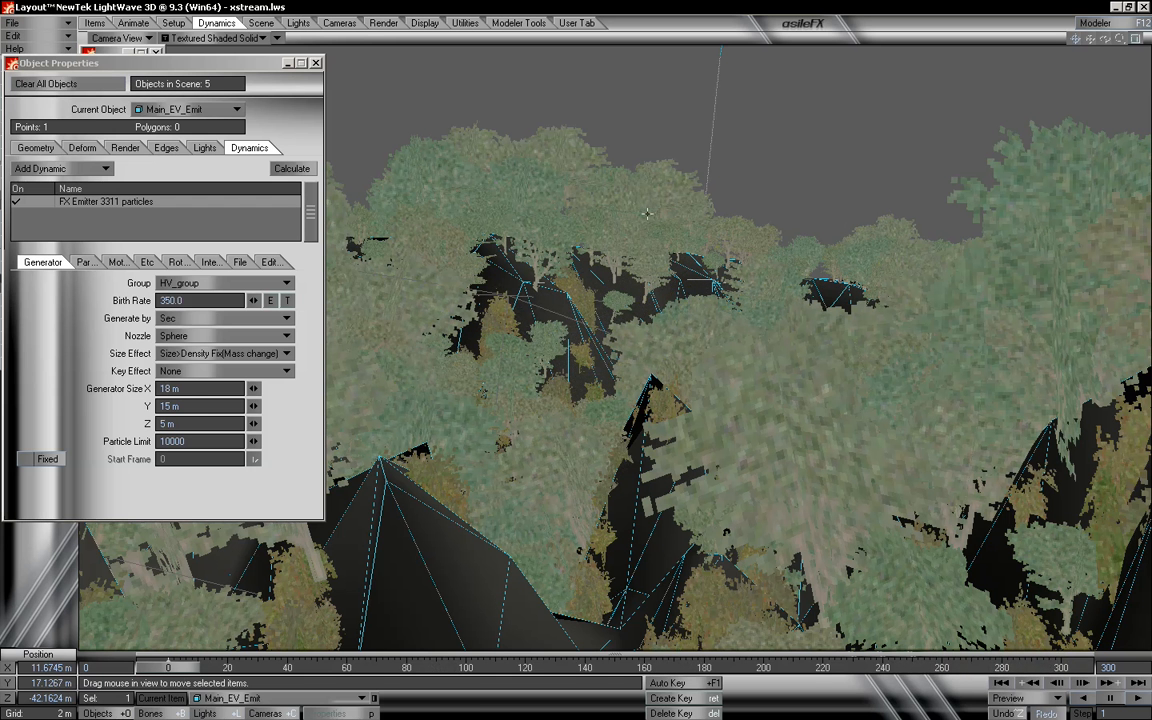
- Review the emitter's gravity settings and preview the particles through the camera up to frame 300
click(145, 264)
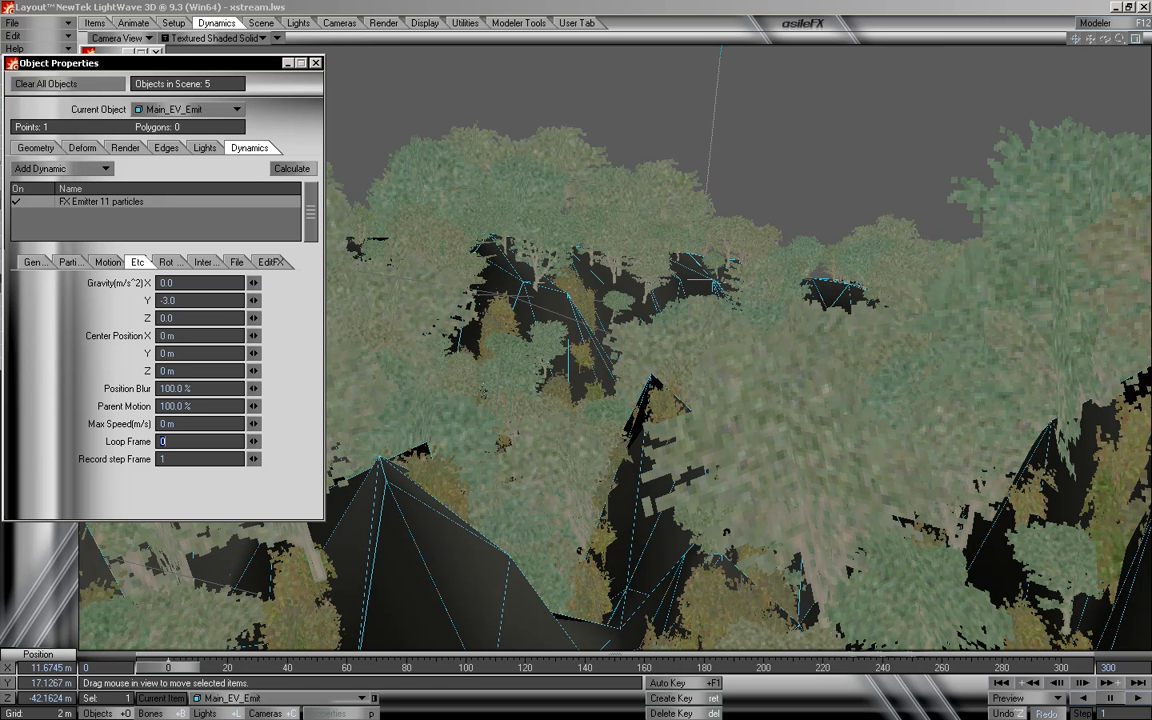
drag(172, 660, 1044, 664)
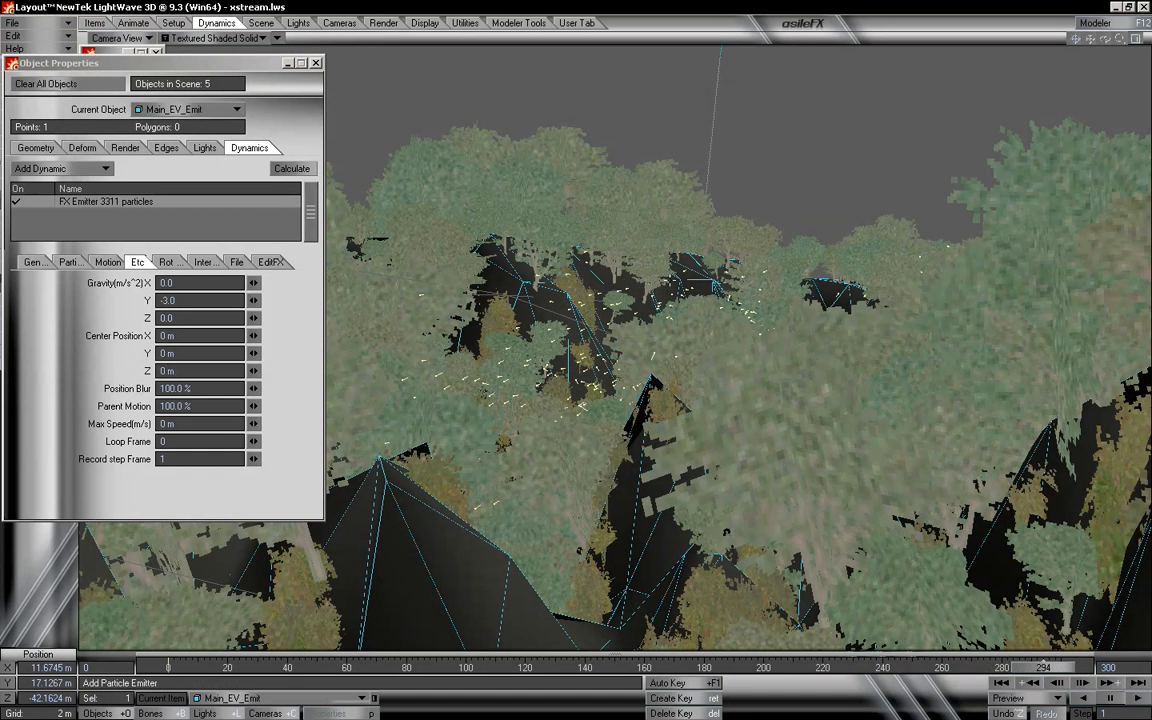
mouse_move(1045, 668)
mouse_down()
mouse_move(1061, 668)
mouse_move(884, 668)
mouse_move(1038, 668)
mouse_up()
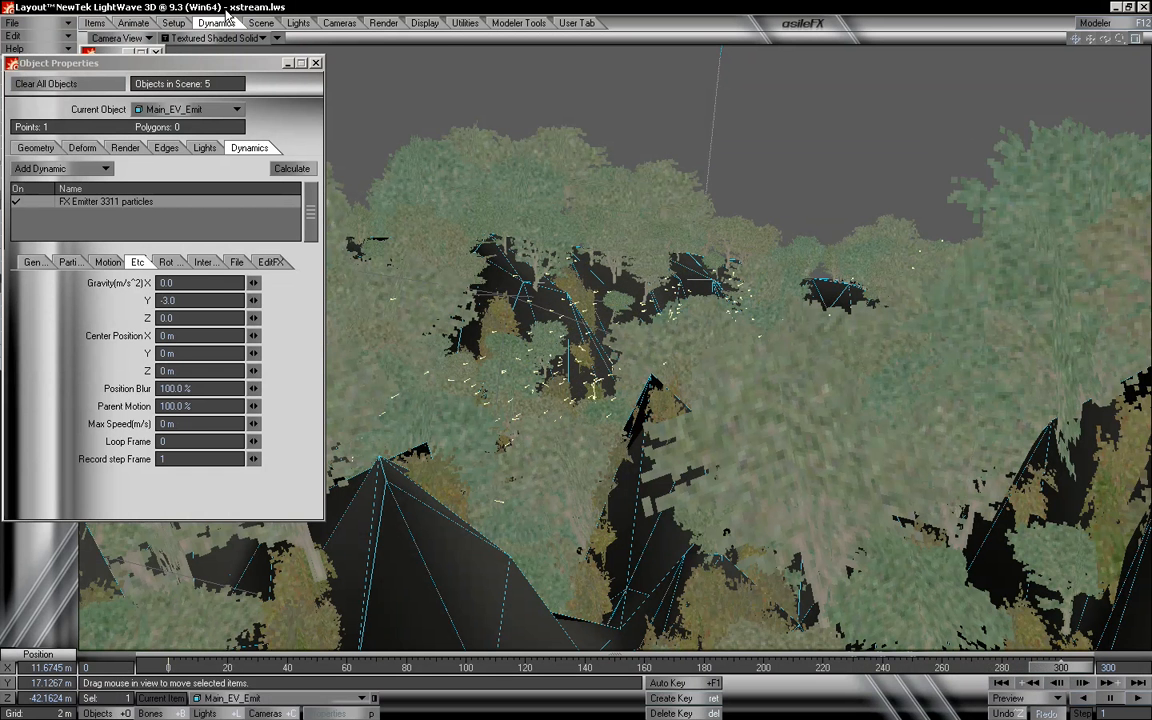
- Inspect the particle flow over the terrain from an orbited perspective view and scrub back to frame 0
click(118, 38)
click(137, 108)
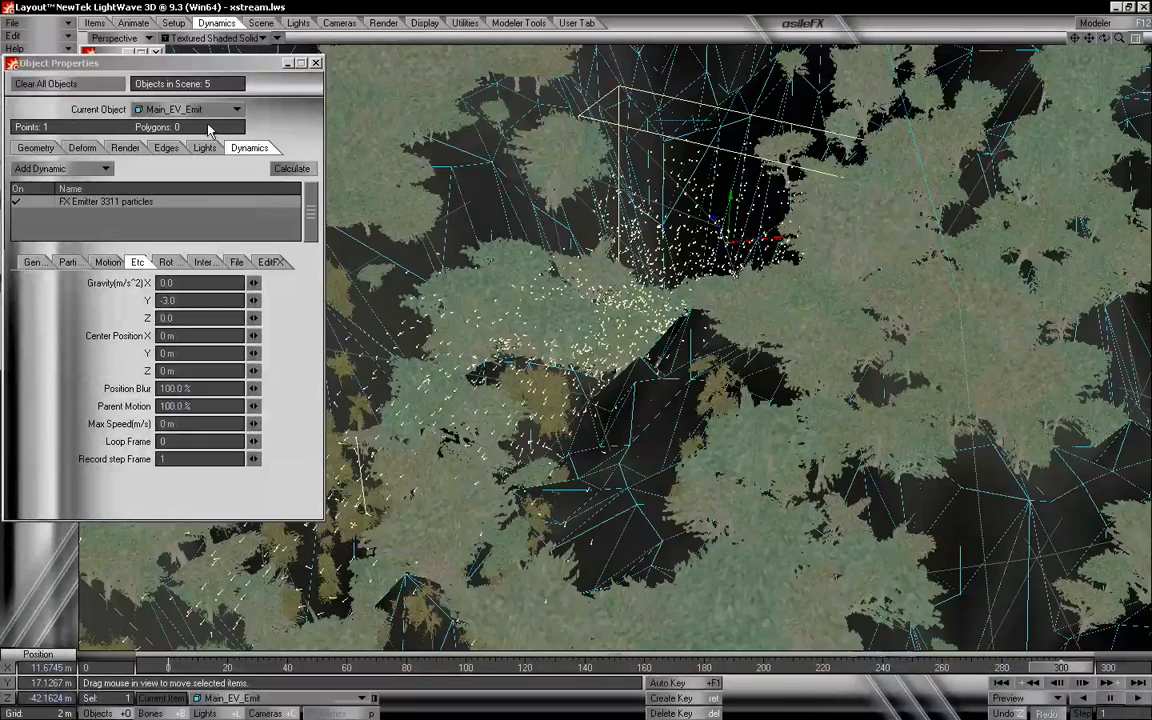
mouse_move(1120, 37)
mouse_down()
mouse_move(1070, 38)
mouse_move(1108, 18)
mouse_move(1112, 42)
mouse_move(1090, 42)
mouse_move(1104, 20)
mouse_move(1100, 38)
mouse_move(1115, 38)
mouse_up()
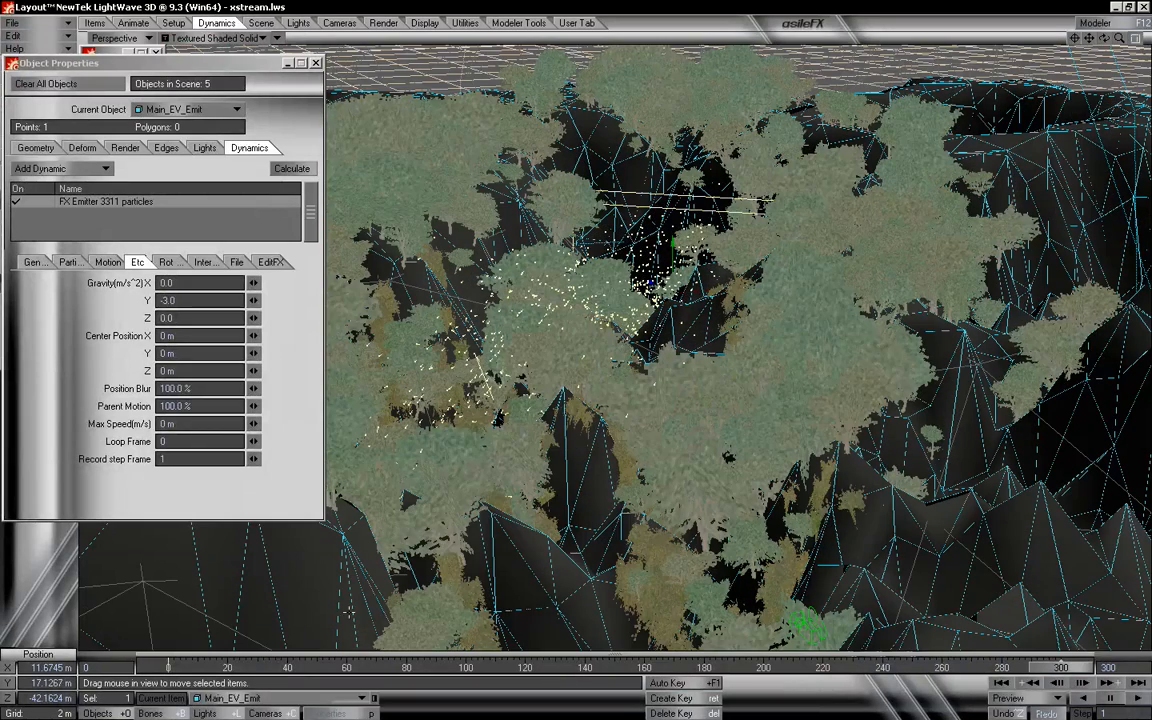
mouse_move(1061, 667)
mouse_down()
mouse_move(168, 667)
mouse_move(1061, 667)
mouse_up()
drag(1058, 667, 151, 667)
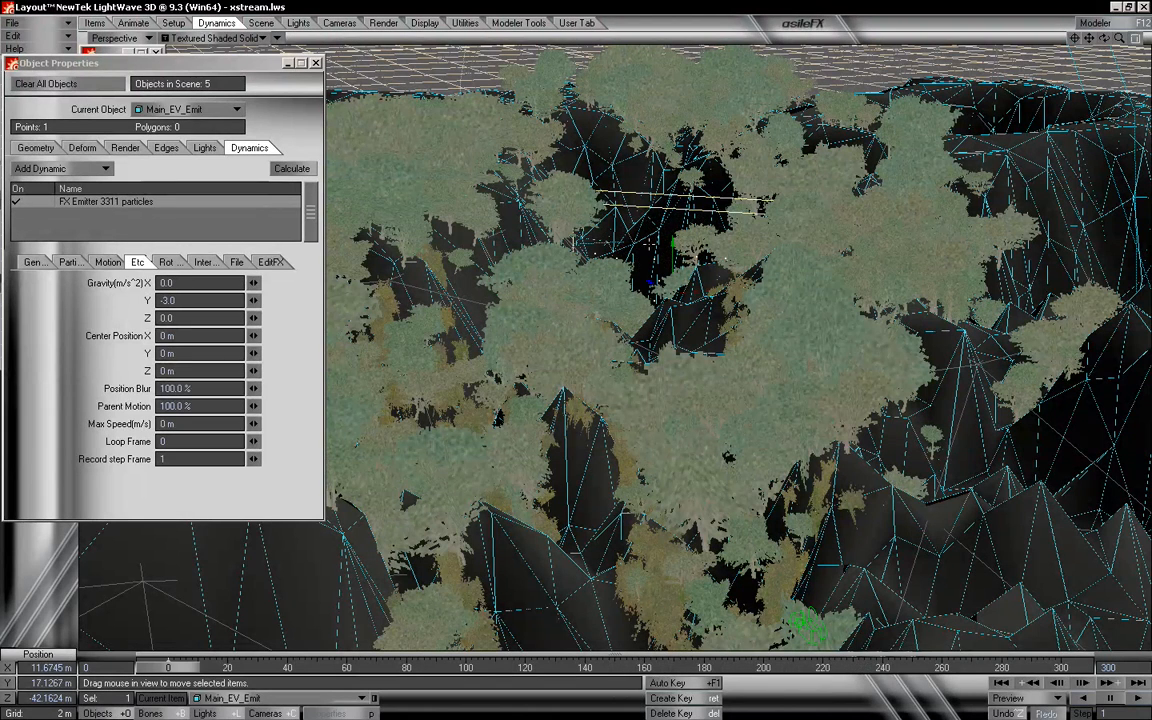
- Review the wind vector of Wind_forHVEmit and preview the particles in the perspective and camera views
click(233, 702)
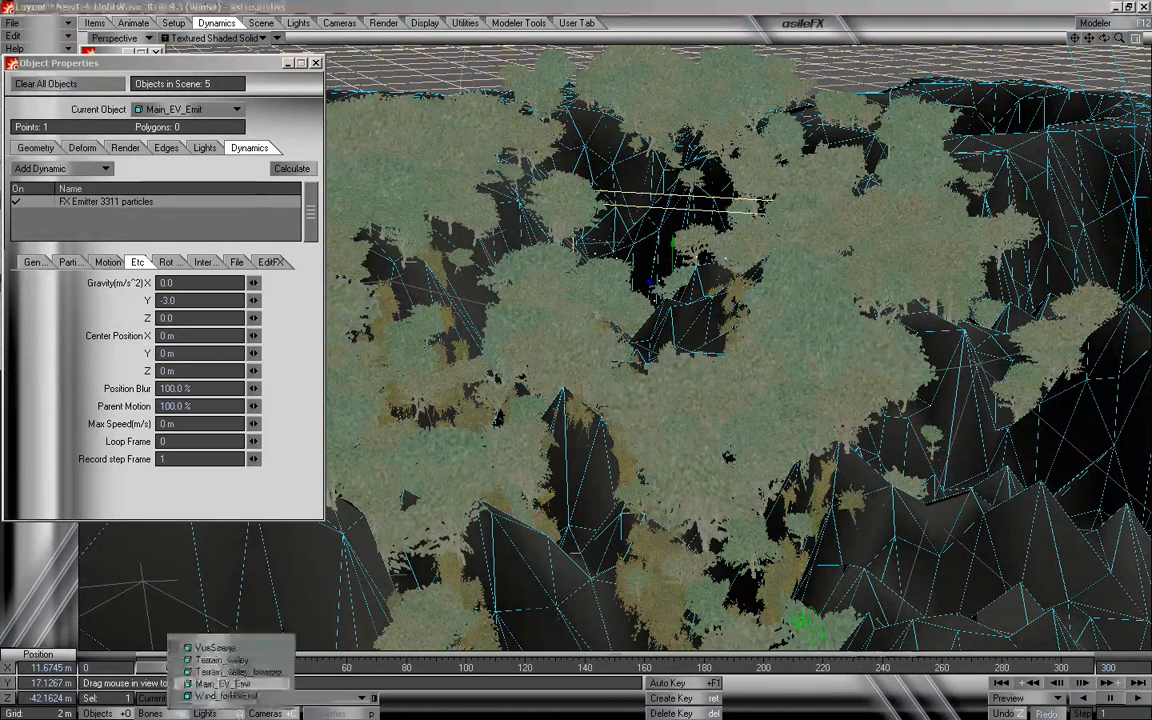
click(220, 697)
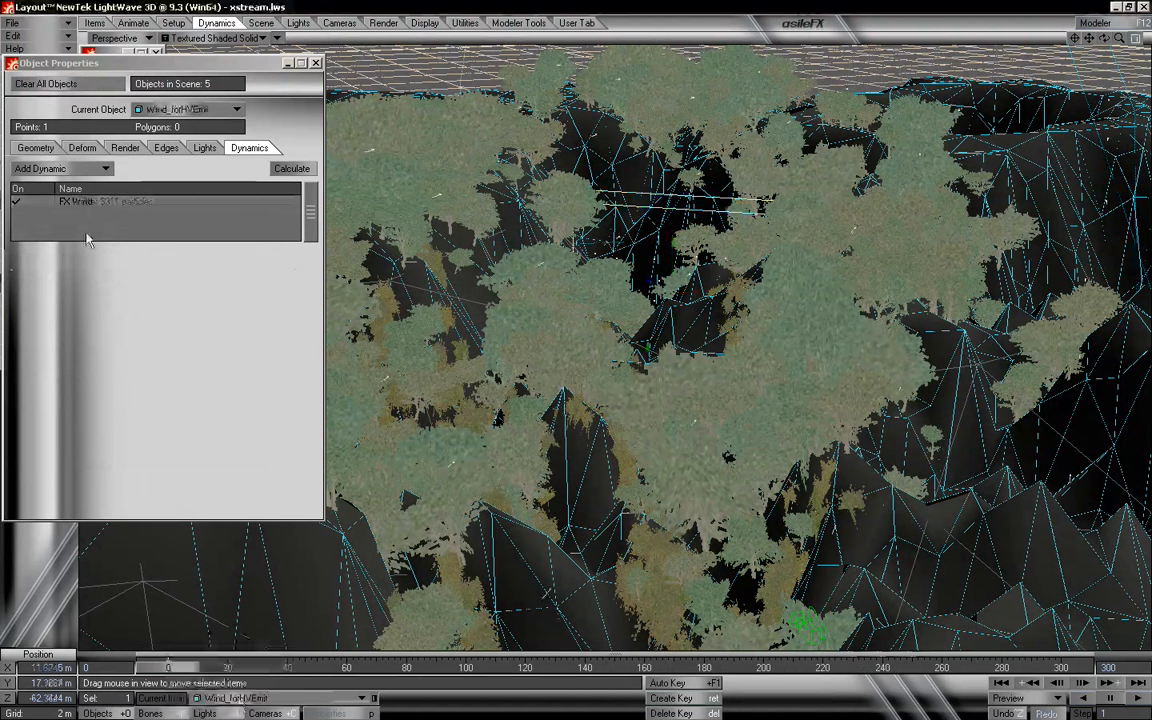
click(74, 263)
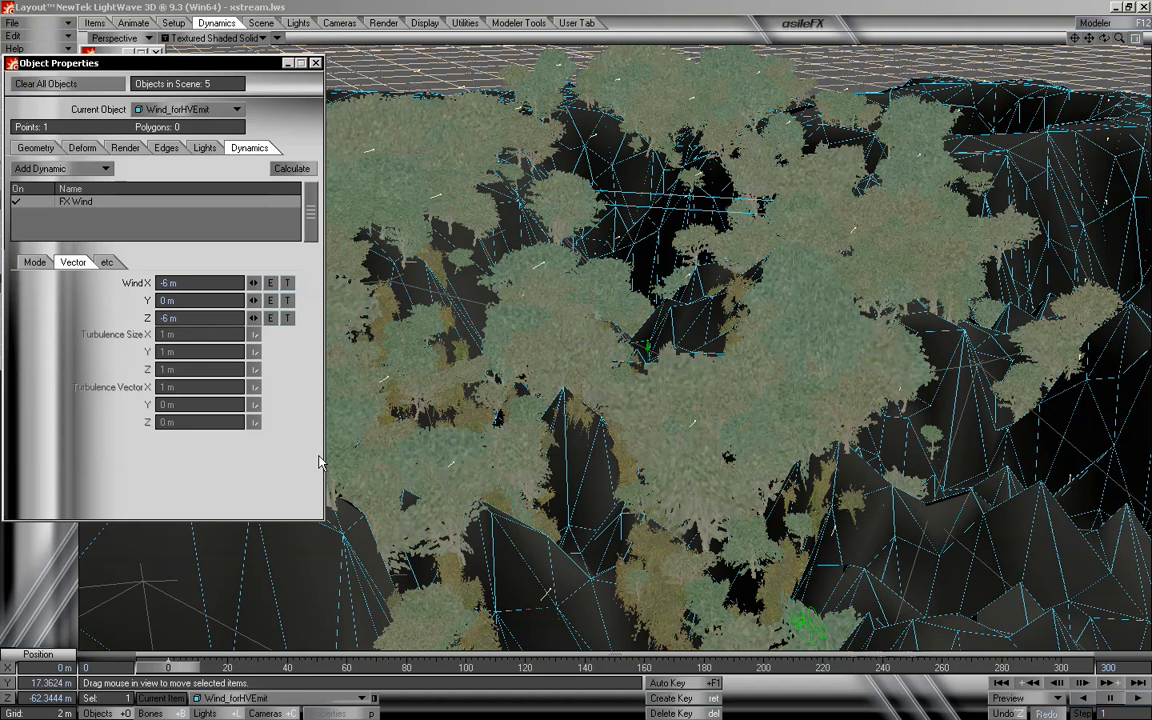
drag(183, 671, 838, 668)
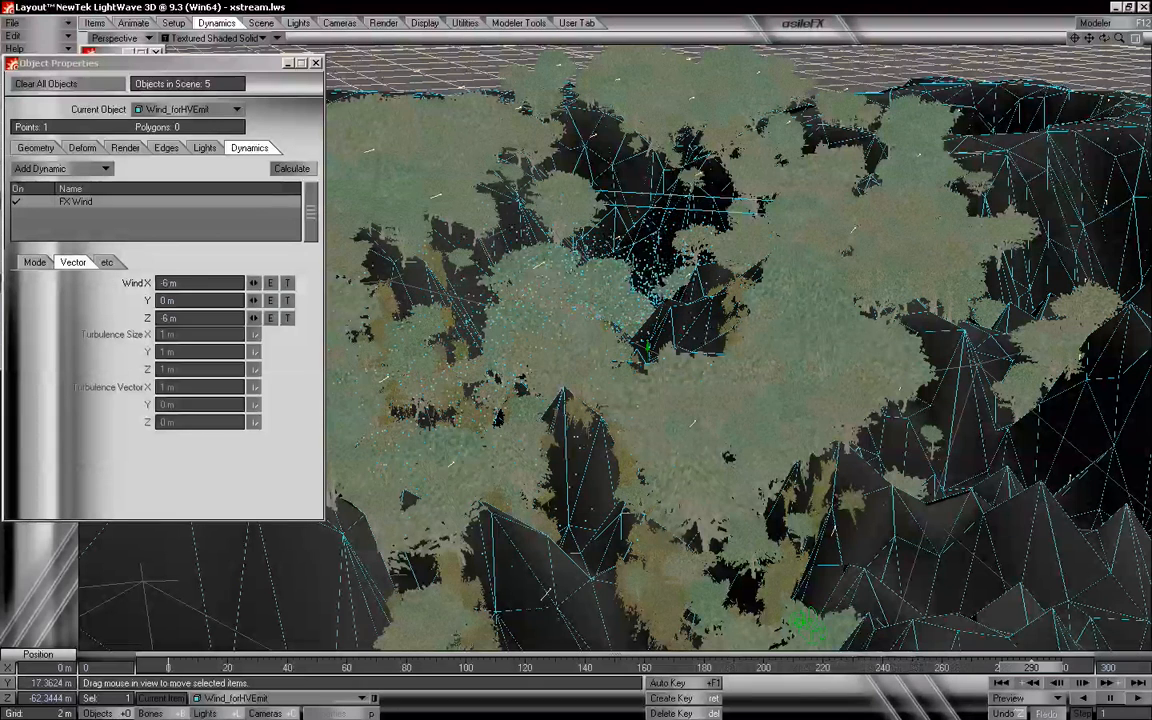
click(122, 38)
click(127, 59)
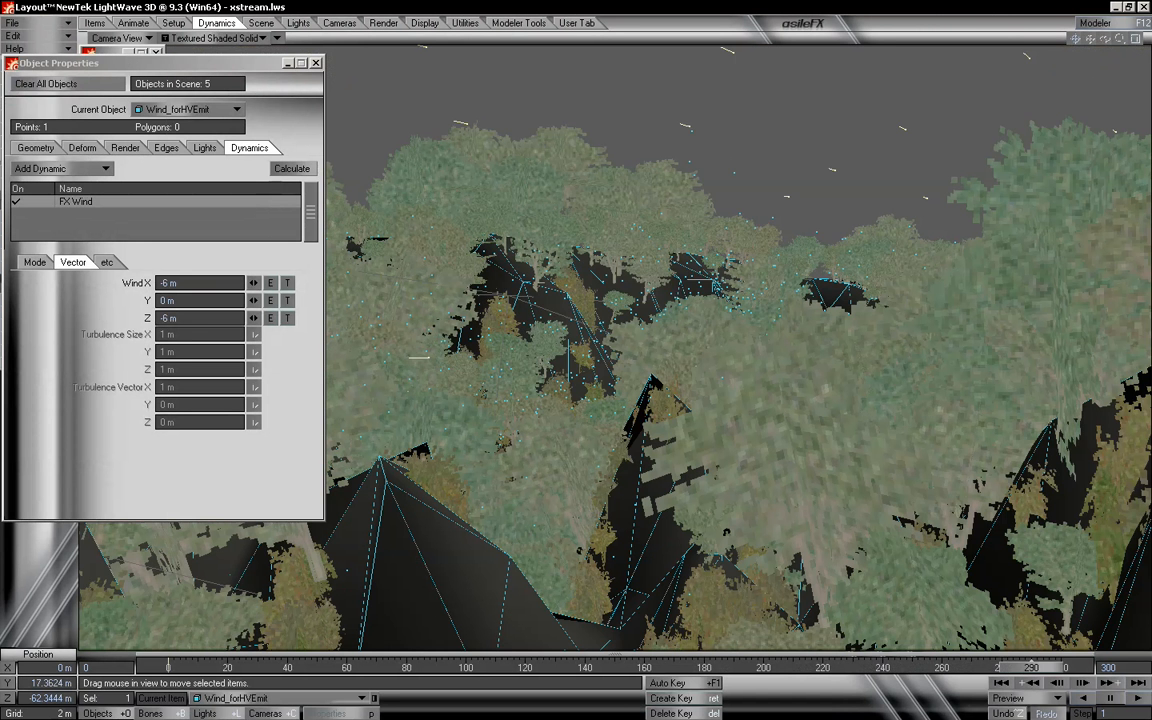
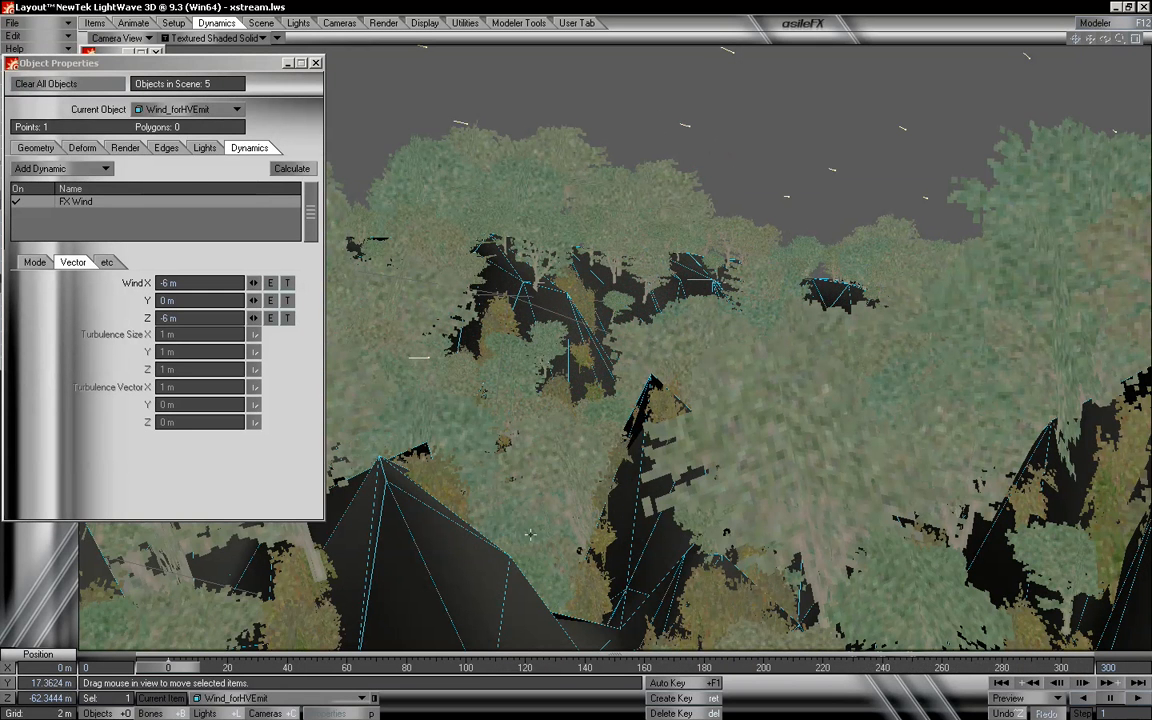
- Set the Main_EV_Emit emitter's Birth Rate to 600
click(280, 697)
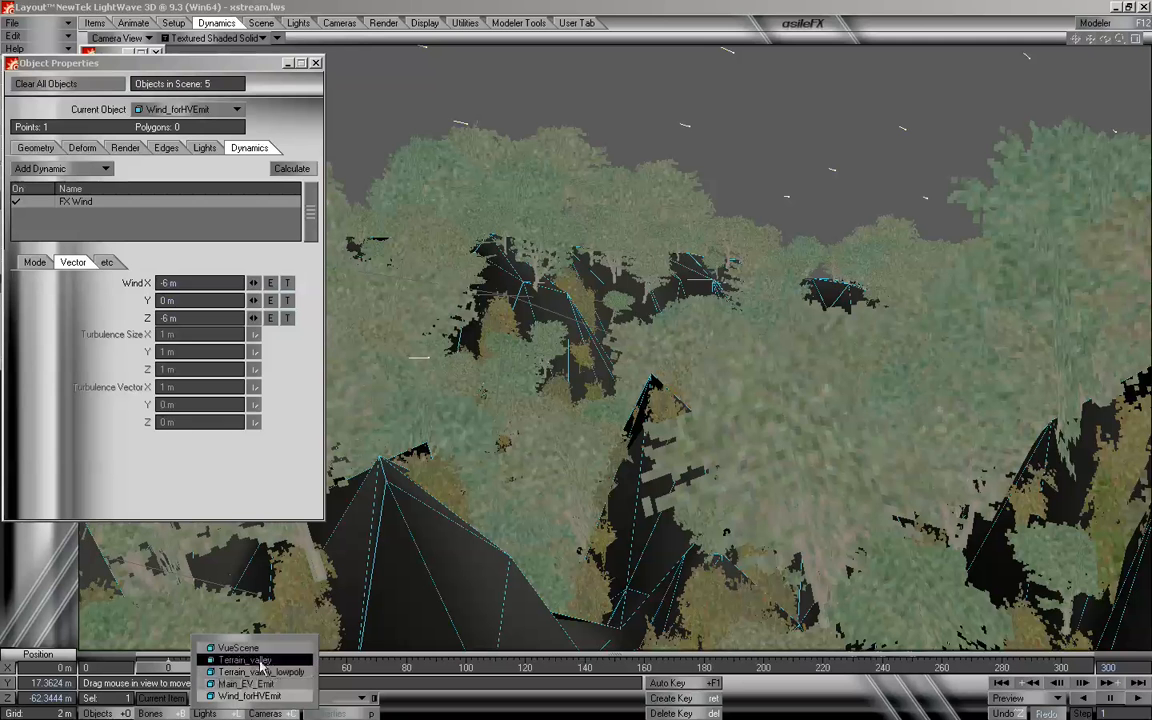
click(286, 685)
click(169, 201)
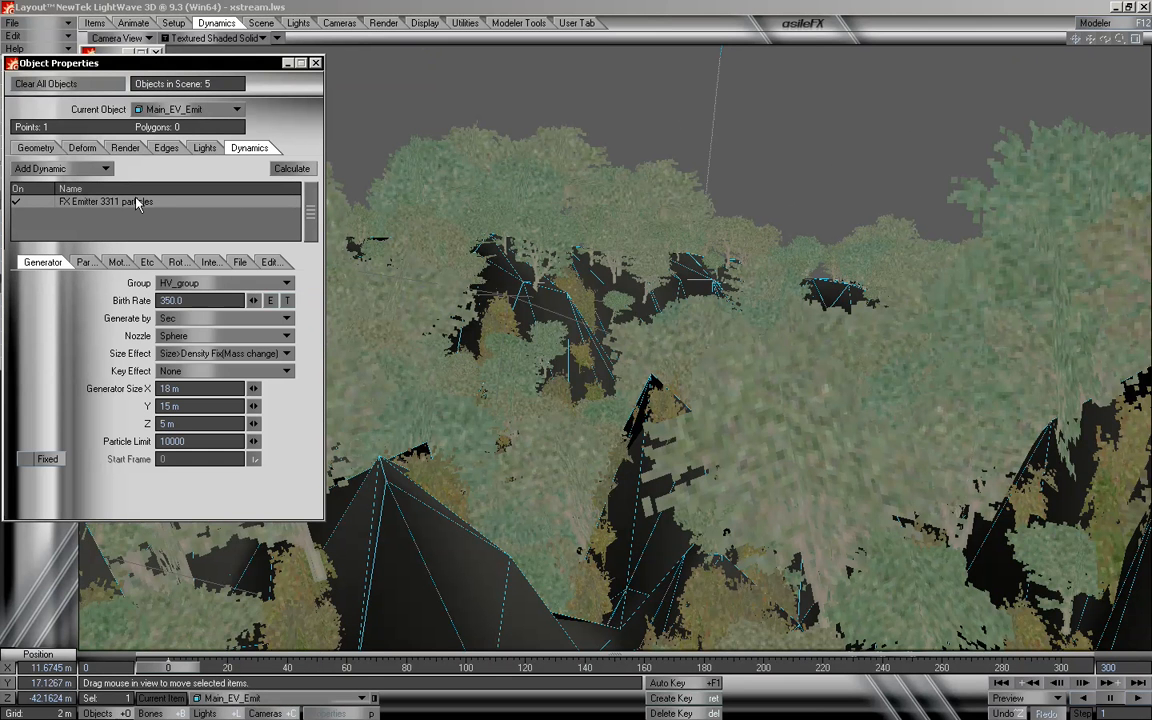
drag(195, 301, 103, 306)
text(6)
key(Tab)
key(Tab)
key(Tab)
key(Tab)
- Raise the emitter's Particle Limit to 1000000
double_click(201, 440)
text(99)
key(Return)
click(254, 441)
click(190, 441)
text(100)
click(185, 300)
click(160, 441)
- Preview the denser particle emission through the camera up to frame 300
drag(196, 669, 965, 667)
drag(1068, 667, 984, 667)
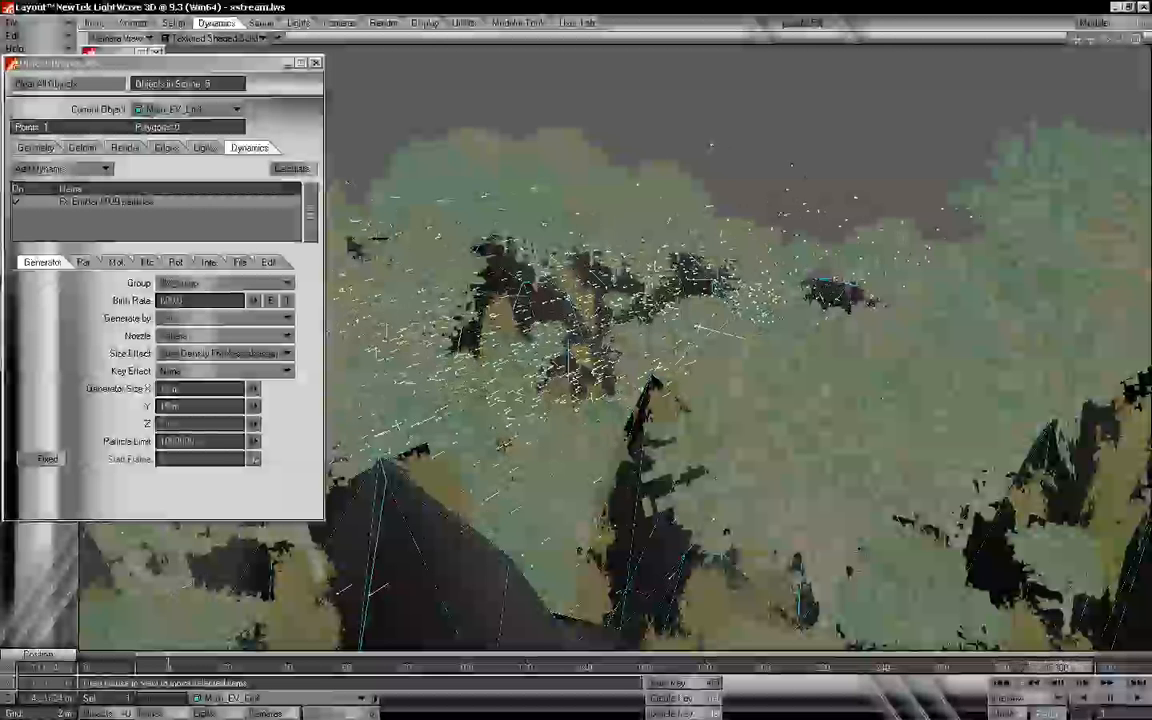
mouse_move(987, 667)
mouse_down()
mouse_move(719, 667)
mouse_move(1061, 667)
mouse_up()
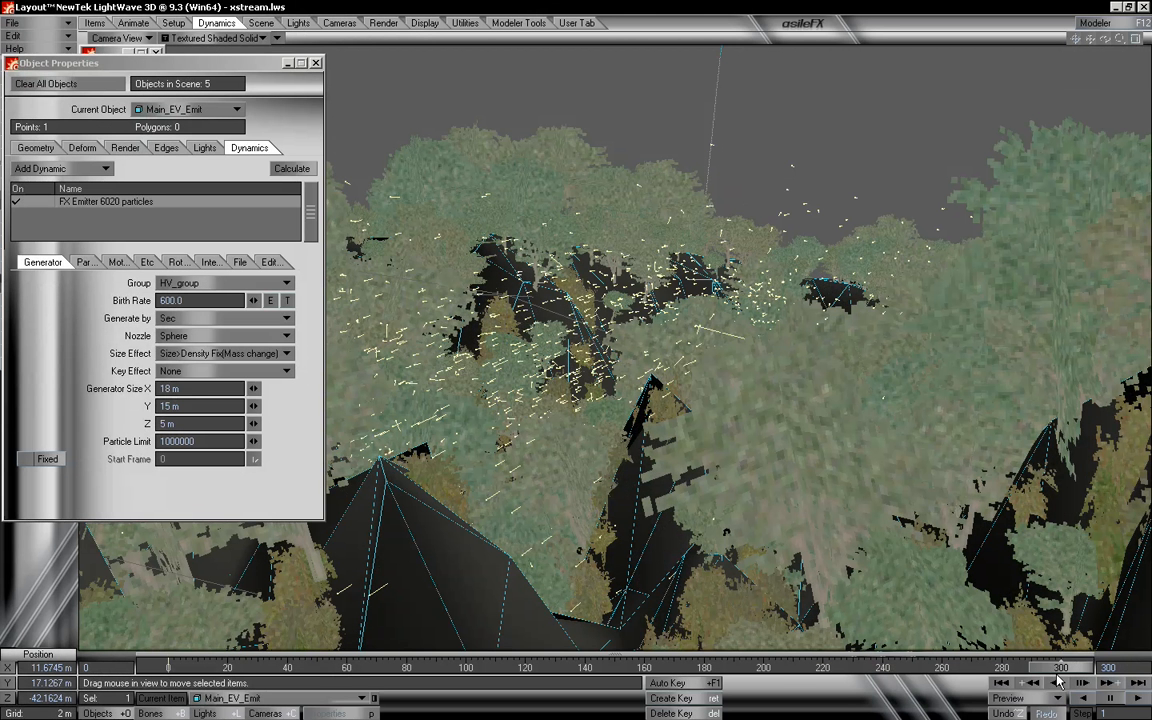
mouse_move(1063, 668)
mouse_down()
mouse_move(175, 667)
mouse_move(1061, 667)
mouse_up()
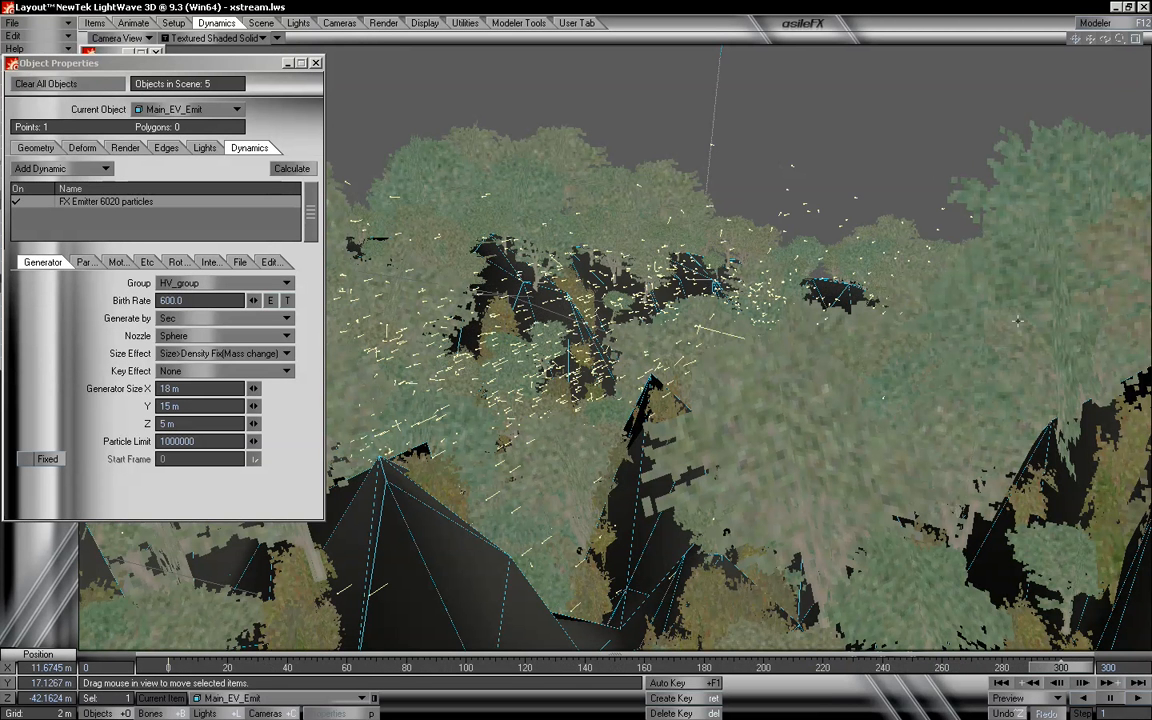